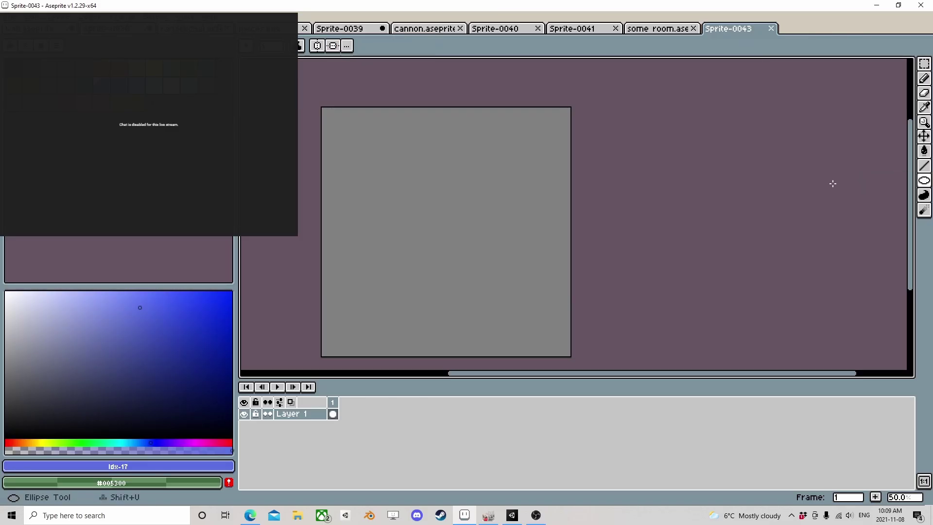
# Draw a large circle outline centred on the canvas and add a dark red to the palette as the drawing colour.
pyautogui.moveTo(444, 225); pyautogui.dragTo(546, 332)
pyautogui.moveTo(233, 310); pyautogui.dragTo(228, 373)
pyautogui.click(228, 465)
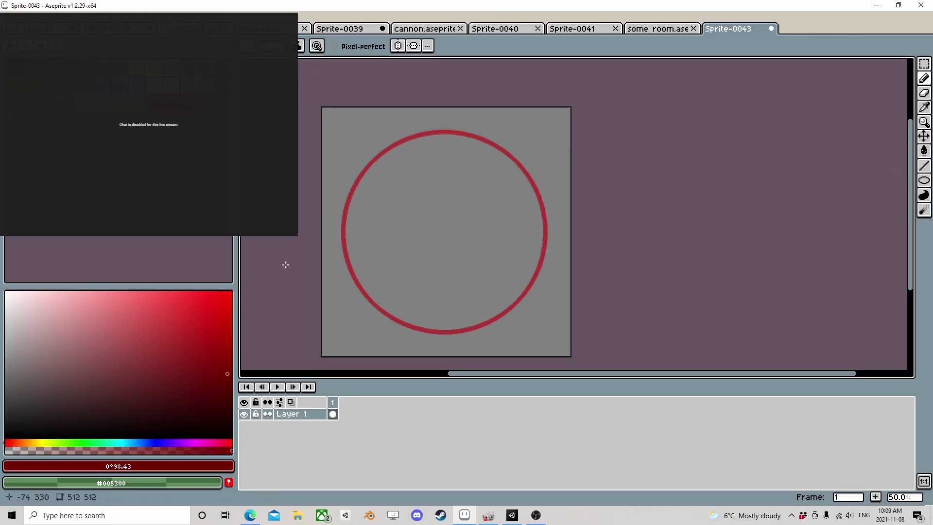
# Set up the brush and paint a thick dark red crescent along the right side of the circle guide.
pyautogui.hotkey('shift', 'b')
pyautogui.scroll(1, 429, 134)
pyautogui.click(301, 48)
pyautogui.click(319, 61)
pyautogui.click(271, 47)
pyautogui.moveTo(559, 281); pyautogui.dragTo(471, 137, button='middle')
pyautogui.scroll(-1, 447, 178)
pyautogui.moveTo(466, 95)
pyautogui.mouseDown()
pyautogui.moveTo(506, 159)
pyautogui.moveTo(383, 281)
pyautogui.mouseUp()
# Adjust the eraser size and trim the dark red shape into a thin crescent with tapered ends.
pyautogui.press('e')
pyautogui.moveTo(271, 47); pyautogui.dragTo(350, 60)
pyautogui.moveTo(383, 87)
pyautogui.mouseDown()
pyautogui.moveTo(379, 277)
pyautogui.moveTo(489, 220)
pyautogui.mouseUp()
pyautogui.moveTo(380, 92)
pyautogui.mouseDown()
pyautogui.moveTo(503, 194)
pyautogui.moveTo(461, 107)
pyautogui.mouseUp()
# Spray dark red speckles along the whole crescent with spray width 12 and speed 1.
pyautogui.hotkey('shift', 'b')
pyautogui.scroll(1, 499, 141)
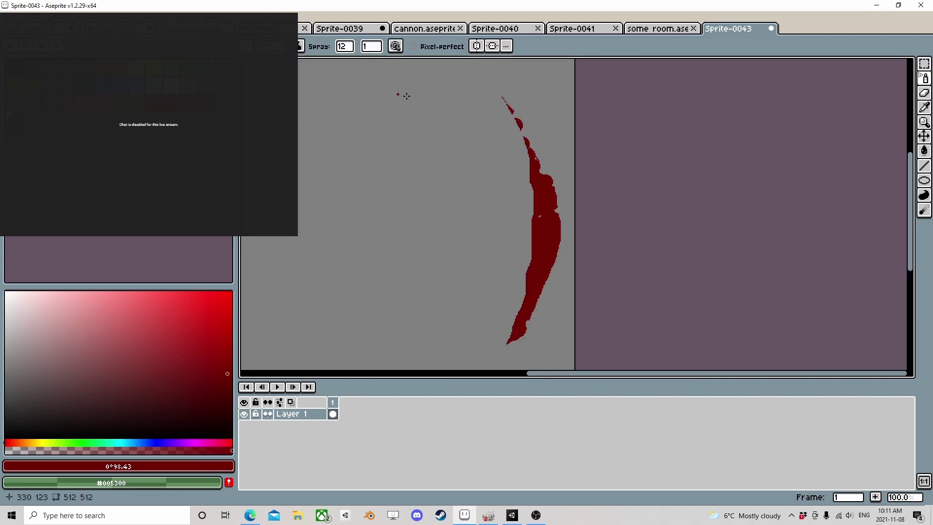
pyautogui.moveTo(477, 364); pyautogui.dragTo(481, 73)
# Set the pencil to shading ink with the bright-to-dark red palette range and brighten the crescent towards its outer edge.
pyautogui.moveTo(154, 103); pyautogui.dragTo(15, 121)
pyautogui.click(299, 46)
pyautogui.click(924, 79)
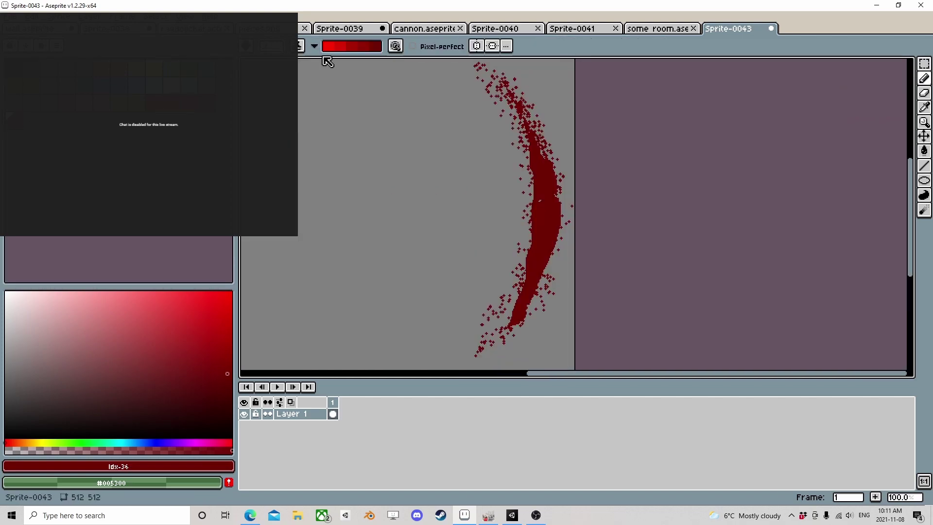
pyautogui.moveTo(478, 78); pyautogui.dragTo(559, 218)
pyautogui.scroll(1, 570, 87)
pyautogui.moveTo(558, 238); pyautogui.dragTo(554, 97, button='middle')
pyautogui.moveTo(532, 150); pyautogui.dragTo(534, 334)
pyautogui.moveTo(534, 333); pyautogui.dragTo(537, 144, button='middle')
pyautogui.moveTo(515, 167); pyautogui.dragTo(457, 274)
pyautogui.scroll(-1, 559, 272)
pyautogui.moveTo(559, 236); pyautogui.dragTo(546, 320)
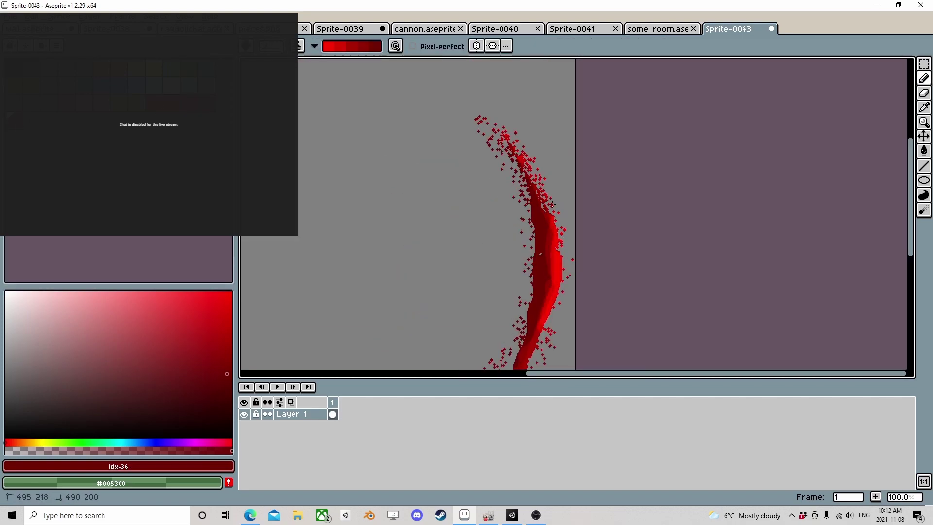
pyautogui.moveTo(552, 192); pyautogui.dragTo(534, 345)
# Add a light pink to the palette and paint highlights along the crescent's outer edge.
pyautogui.scroll(1, 457, 340)
pyautogui.click(171, 85)
pyautogui.click(299, 46)
pyautogui.scroll(1, 632, 146)
pyautogui.click(124, 294)
pyautogui.click(229, 466)
pyautogui.scroll(1, 580, 194)
pyautogui.moveTo(564, 160); pyautogui.dragTo(542, 271)
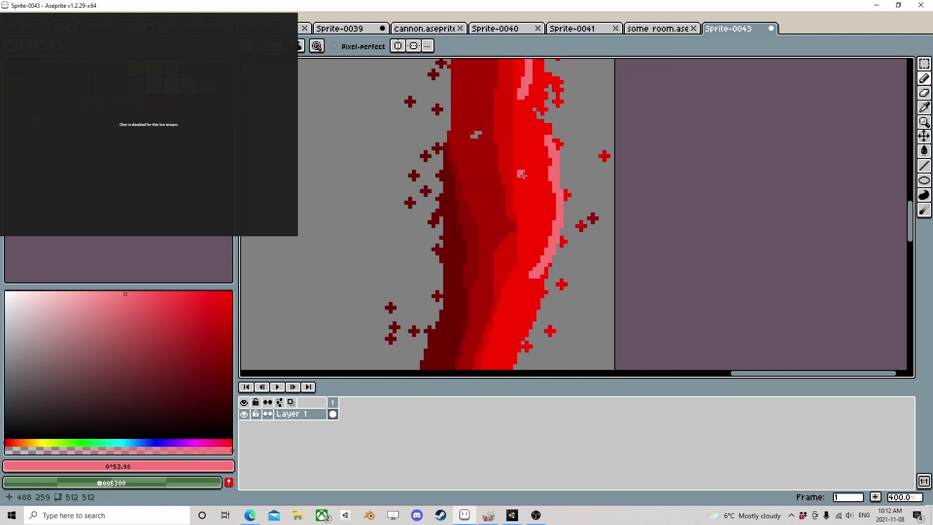
pyautogui.scroll(-3, 559, 174)
pyautogui.moveTo(494, 121); pyautogui.dragTo(508, 134, button='middle')
# Set the eraser opacity to 121.
pyautogui.press('e')
pyautogui.click(334, 47)
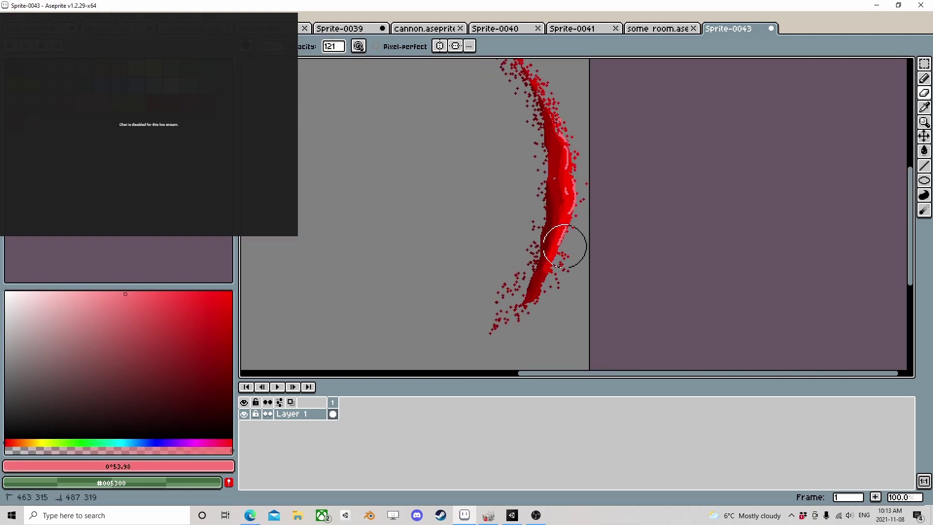
pyautogui.scroll(-1, 453, 124)
# Select the rectangular area around the crescent with the marquee tool.
pyautogui.click(924, 64)
pyautogui.moveTo(428, 76)
pyautogui.mouseDown()
pyautogui.moveTo(523, 261)
pyautogui.moveTo(488, 284)
pyautogui.moveTo(495, 287)
pyautogui.mouseUp()
pyautogui.click(315, 48)
pyautogui.click(322, 71)
# Duplicate Layer 1 twice.
pyautogui.click(316, 416)
pyautogui.rightClick(315, 416)
pyautogui.click(336, 391)
pyautogui.rightClick(309, 414)
pyautogui.click(335, 457)
pyautogui.rightClick(303, 414)
pyautogui.click(330, 456)
# Hide both layer copies and set the opacity of Layer 1 to 87.
pyautogui.click(244, 413)
pyautogui.scroll(1, 468, 196)
pyautogui.rightClick(297, 427)
pyautogui.click(323, 391)
pyautogui.click(305, 437)
pyautogui.click(463, 283)
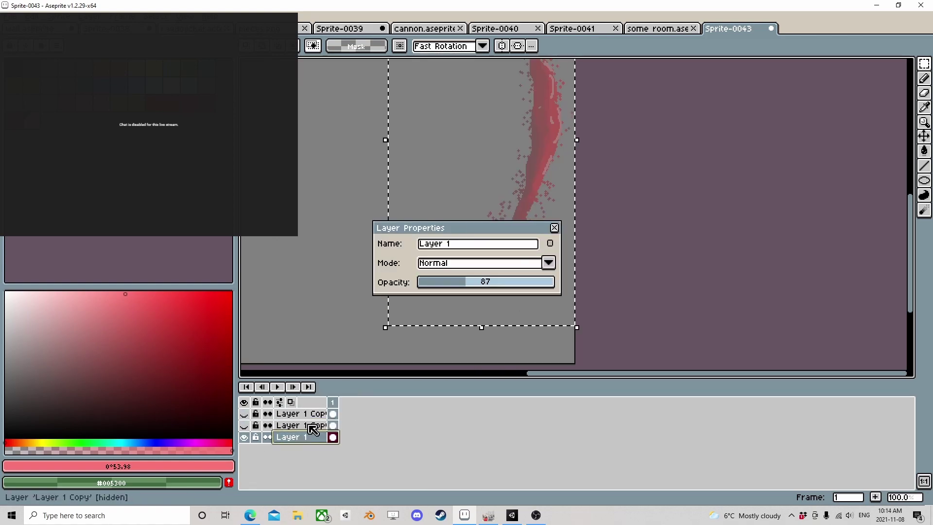
pyautogui.click(556, 227)
# Show the middle layer, Layer 1 Copy, and reduce its opacity in the layer properties.
pyautogui.click(244, 425)
pyautogui.rightClick(298, 426)
pyautogui.click(323, 392)
pyautogui.moveTo(422, 283); pyautogui.dragTo(475, 283)
pyautogui.click(555, 227)
# Clear the selection and erase the inner side of the crescent on the middle layer at eraser opacity 255.
pyautogui.hotkey('ctrl', 'd')
pyautogui.press('e')
pyautogui.moveTo(437, 218); pyautogui.dragTo(440, 276, button='middle')
pyautogui.moveTo(509, 231); pyautogui.dragTo(506, 80)
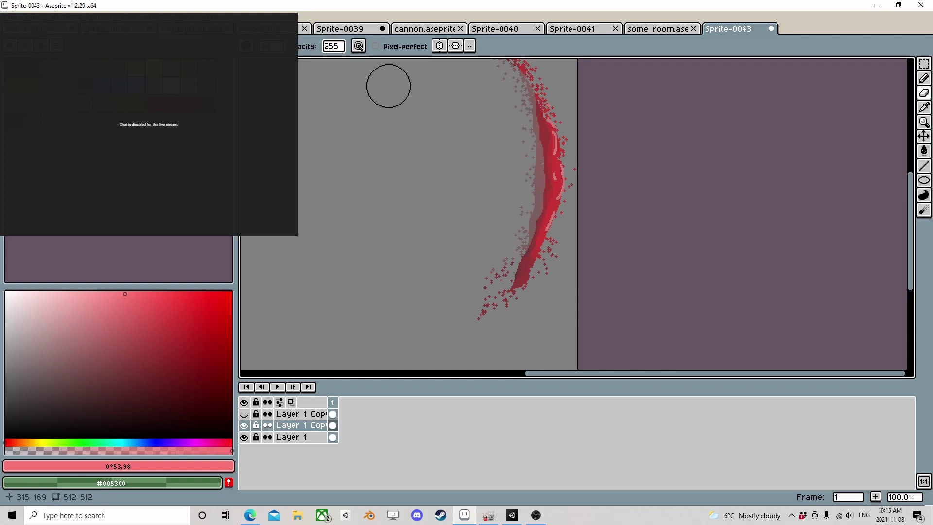
pyautogui.moveTo(520, 217); pyautogui.dragTo(519, 97)
pyautogui.scroll(1, 429, 176)
pyautogui.moveTo(422, 177); pyautogui.dragTo(329, 210, button='middle')
# Spray dark red speckles over the inner side of the crescent on the middle layer, using widths 6 and 4.
pyautogui.hotkey('shift', 'b')
pyautogui.click(189, 103)
pyautogui.moveTo(564, 80); pyautogui.dragTo(562, 161)
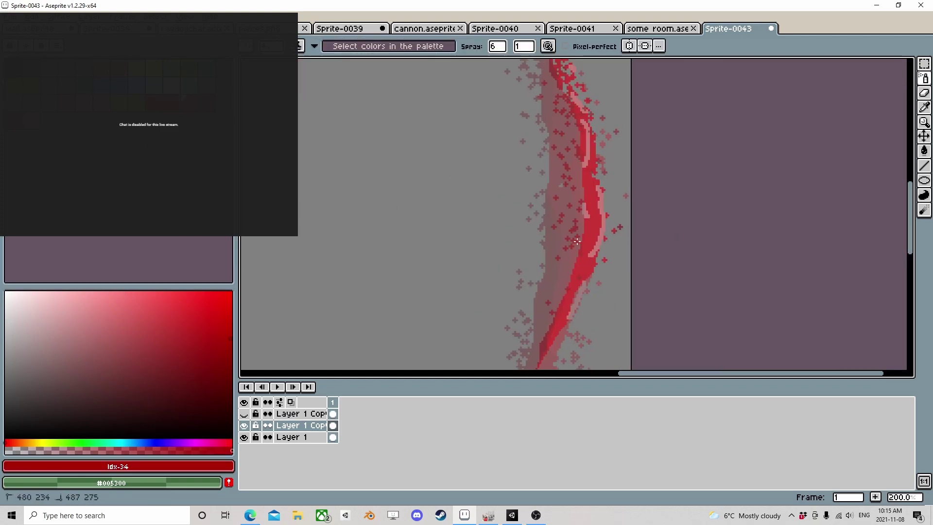
pyautogui.hscroll(2, 577, 242)
pyautogui.moveTo(526, 210); pyautogui.dragTo(521, 102)
pyautogui.moveTo(515, 116); pyautogui.dragTo(506, 238, button='middle')
pyautogui.moveTo(437, 90); pyautogui.dragTo(486, 170)
pyautogui.moveTo(486, 233); pyautogui.dragTo(486, 117, button='middle')
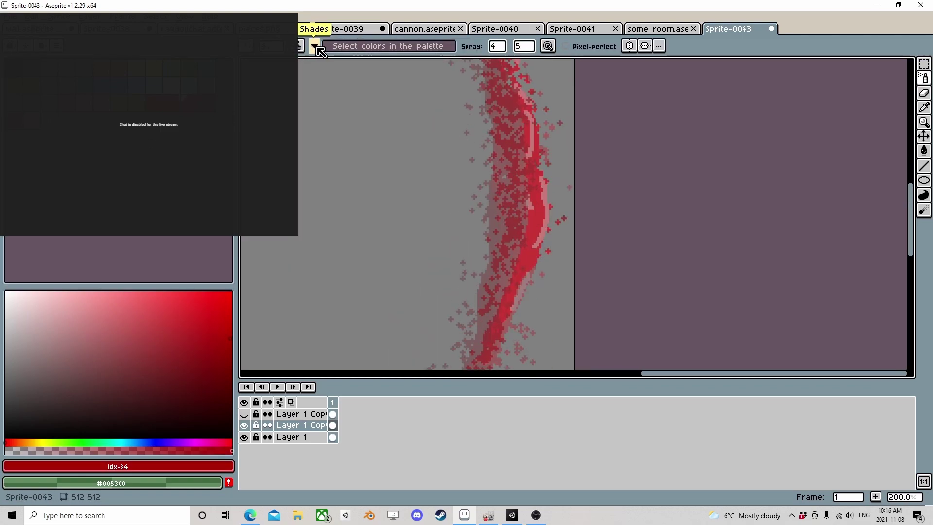
# Shade the crescent on the middle layer using the pencil with the bright-to-dark red palette range.
pyautogui.moveTo(153, 103); pyautogui.dragTo(14, 120)
pyautogui.press('b')
pyautogui.moveTo(510, 122); pyautogui.dragTo(556, 194, button='middle')
pyautogui.moveTo(591, 143); pyautogui.dragTo(593, 194)
pyautogui.moveTo(582, 301); pyautogui.dragTo(537, 92, button='middle')
pyautogui.scroll(-1, 574, 286)
pyautogui.scroll(1, 348, 289)
# Show and select the top layer copy and erase its inner side so only the outer strand stays solid.
pyautogui.click(244, 414)
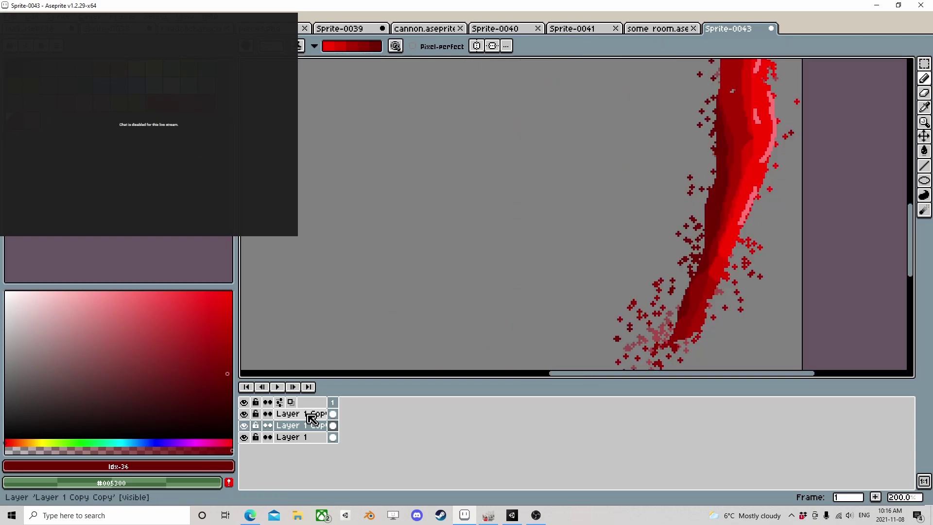
pyautogui.click(312, 416)
pyautogui.scroll(-1, 348, 289)
pyautogui.press('e')
pyautogui.moveTo(527, 126); pyautogui.dragTo(510, 306)
pyautogui.moveTo(576, 161); pyautogui.dragTo(509, 104)
# Paint dark and bright red pencil strokes along the upper end of the crescent on the top layer.
pyautogui.press('b')
pyautogui.click(188, 103)
pyautogui.scroll(4, 539, 71)
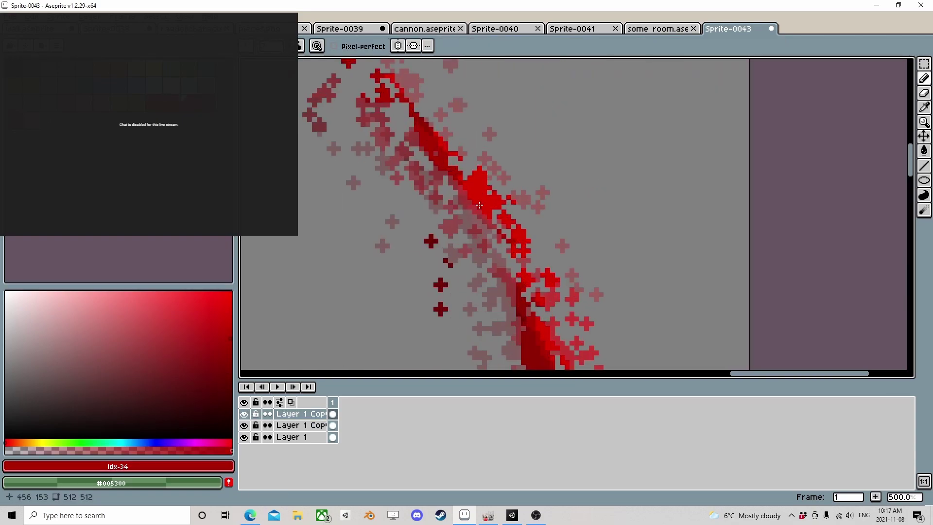
pyautogui.moveTo(485, 219); pyautogui.dragTo(441, 123, button='middle')
pyautogui.click(171, 103)
pyautogui.moveTo(360, 109); pyautogui.dragTo(420, 302, button='middle')
pyautogui.moveTo(387, 132); pyautogui.dragTo(361, 99)
# Paint darker red shadow strokes along the crescent on the top layer, including the darkest red, Idx-36.
pyautogui.scroll(-2, 361, 99)
pyautogui.moveTo(437, 219); pyautogui.dragTo(437, 114, button='middle')
pyautogui.click(188, 103)
pyautogui.click(14, 121)
pyautogui.moveTo(438, 160); pyautogui.dragTo(458, 242, button='middle')
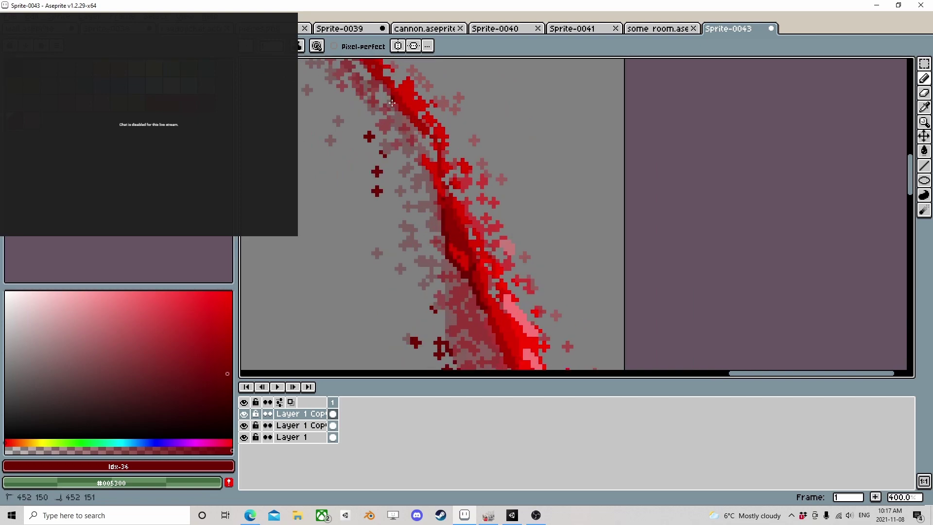
pyautogui.moveTo(525, 340); pyautogui.dragTo(511, 97, button='middle')
pyautogui.moveTo(537, 97); pyautogui.dragTo(529, 163)
pyautogui.moveTo(529, 154); pyautogui.dragTo(543, 230)
# Touch up the crescent's lower strand and dark inner patches with progressively brighter reds, Idx-34 to Idx-32.
pyautogui.scroll(2, 519, 210)
pyautogui.press('[')
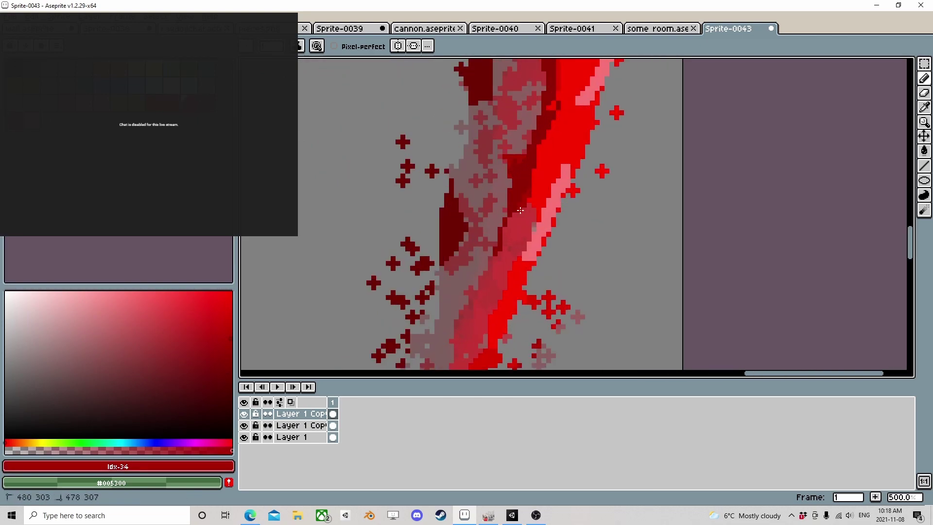
pyautogui.scroll(-2, 535, 212)
pyautogui.press('[')
pyautogui.scroll(1, 428, 243)
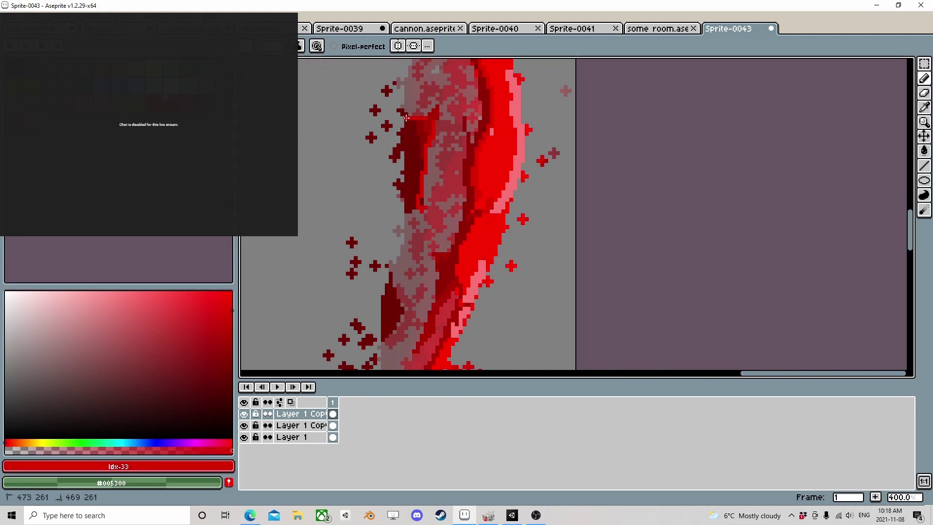
pyautogui.scroll(-2, 428, 243)
pyautogui.press('[')
pyautogui.scroll(3, 436, 301)
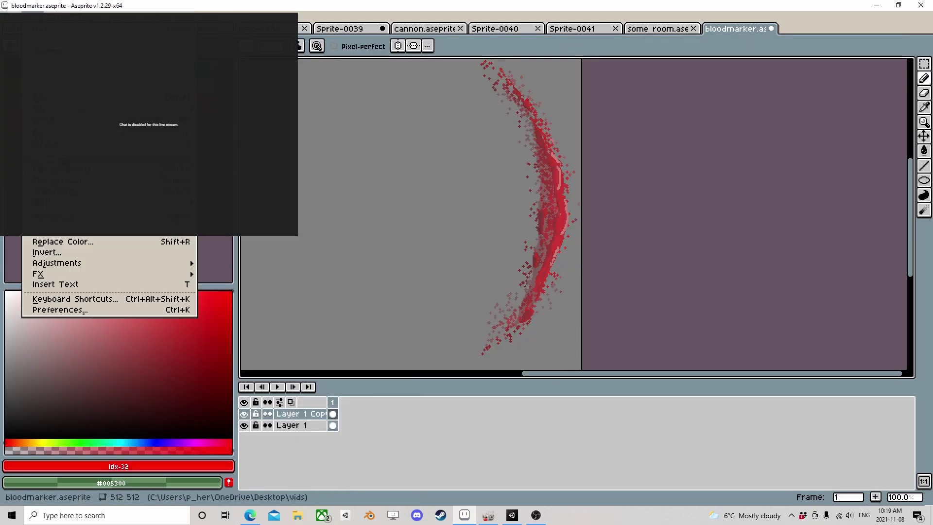
pyautogui.rightClick(296, 417)
pyautogui.click(310, 488)
pyautogui.hotkey('ctrl', 'z')
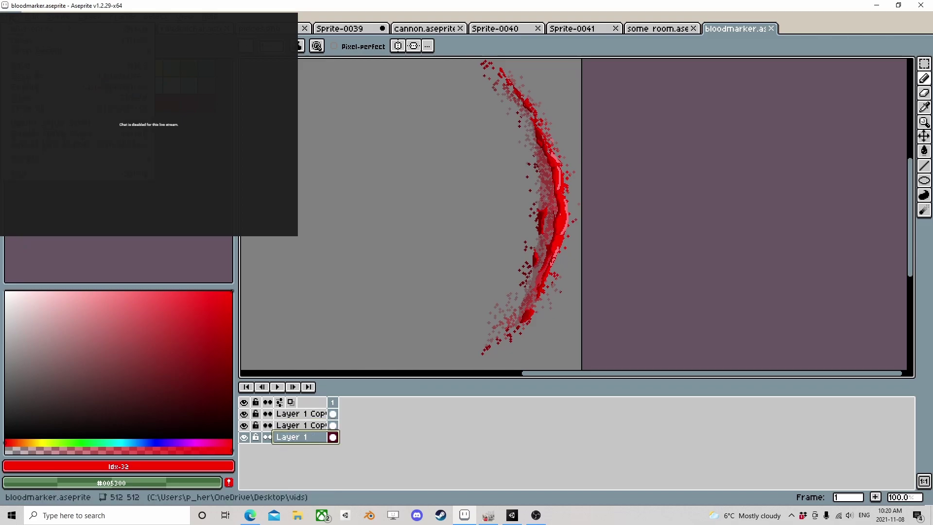
# Capture the whole canvas as a screen snip, save it as an image and close the snip window.
pyautogui.scroll(-1, 578, 208)
pyautogui.press('super+shift+s')
pyautogui.moveTo(329, 81); pyautogui.dragTo(580, 332)
pyautogui.click(842, 428)
pyautogui.click(626, 76)
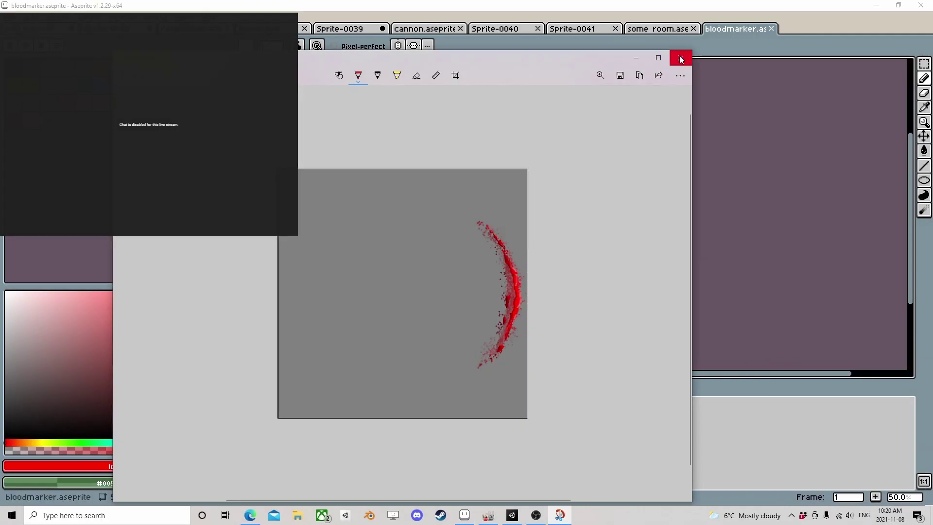
pyautogui.click(681, 58)
# Open the saved canvas screenshot from File Explorer as a new sprite in Aseprite.
pyautogui.click(298, 514)
pyautogui.click(34, 271)
pyautogui.scroll(-10, 213, 279)
pyautogui.moveTo(389, 196); pyautogui.dragTo(603, 229)
pyautogui.scroll(-1, 546, 229)
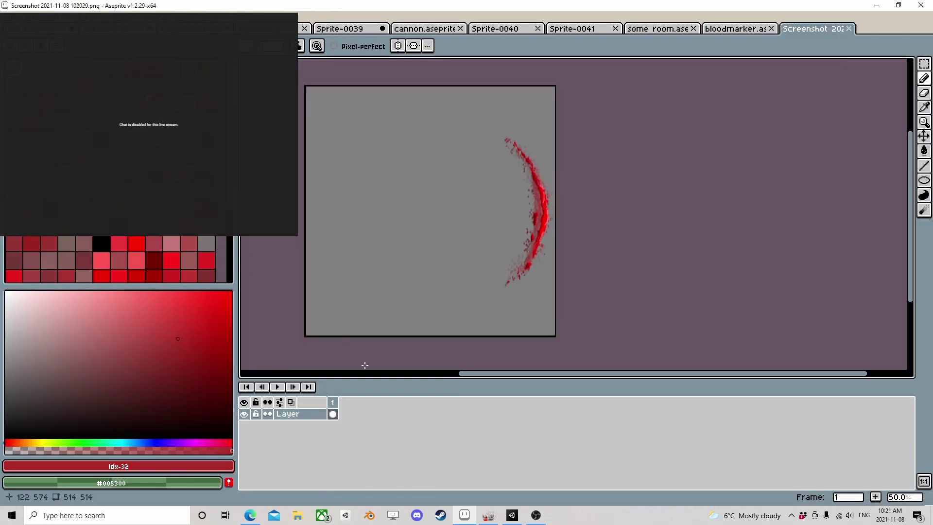
# Replace the screenshot's grey background with transparency and erase the black border lines around the image.
pyautogui.keyDown('alt'); pyautogui.click(428, 292); pyautogui.keyUp('alt')
pyautogui.hotkey('shift', 'r')
pyautogui.click(688, 300)
pyautogui.click(761, 319)
pyautogui.moveTo(644, 363); pyautogui.dragTo(645, 365)
pyautogui.press('Return')
pyautogui.press('e')
pyautogui.moveTo(452, 90); pyautogui.dragTo(561, 332)
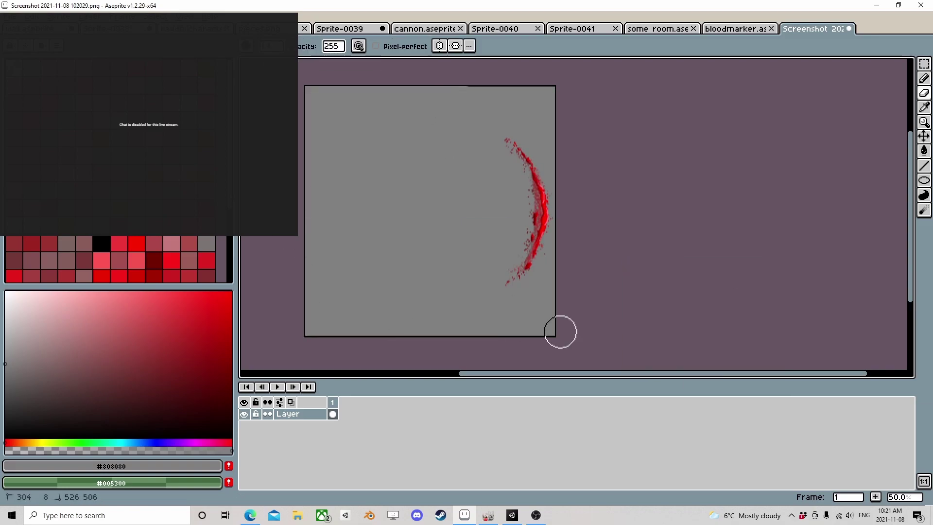
# Save the cleaned image under the name bloodmark-export.
pyautogui.hotkey('ctrl', 'shift', 's')
pyautogui.write('bloodmark-export')
pyautogui.press('Return')
# Switch to Unity and import bloodmark-export from File Explorer into the project's LeaderBoard folder.
pyautogui.click(876, 5)
pyautogui.click(297, 515)
pyautogui.moveTo(396, 388); pyautogui.dragTo(613, 186)
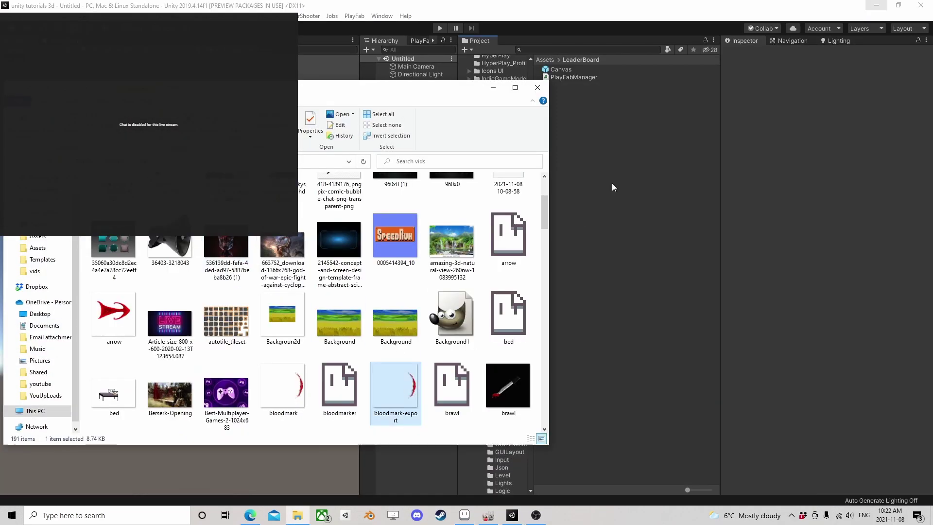
# Change the imported image's texture type and apply the import settings.
pyautogui.click(843, 81)
pyautogui.click(833, 119)
pyautogui.click(819, 490)
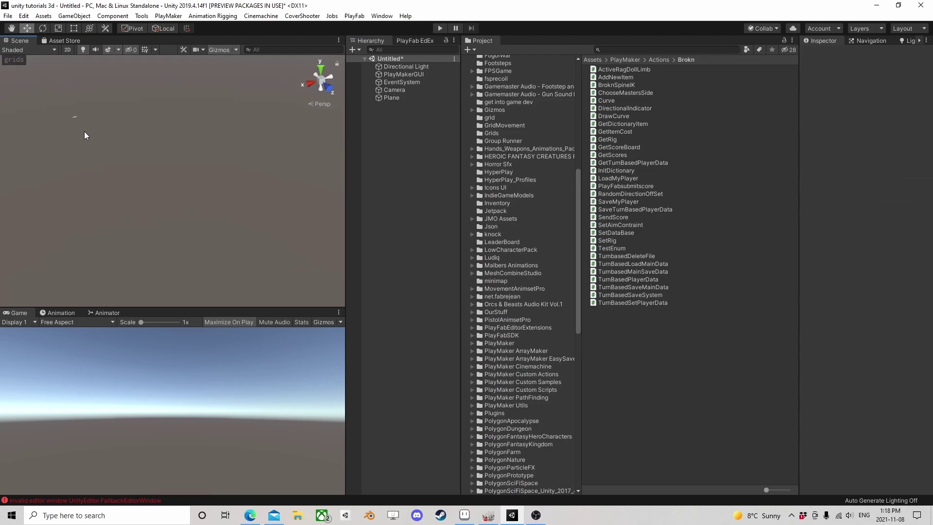
# Enlarge the Plane in the scene, entering 3 for its scale.
pyautogui.write('3')
pyautogui.press('Tab')
pyautogui.press('Tab')
pyautogui.write('3')
# Add a 3D Cube to the scene and move it over the far corner of the plane.
pyautogui.rightClick(386, 128)
pyautogui.click(413, 225)
pyautogui.click(492, 226)
pyautogui.moveTo(171, 184); pyautogui.dragTo(215, 116)
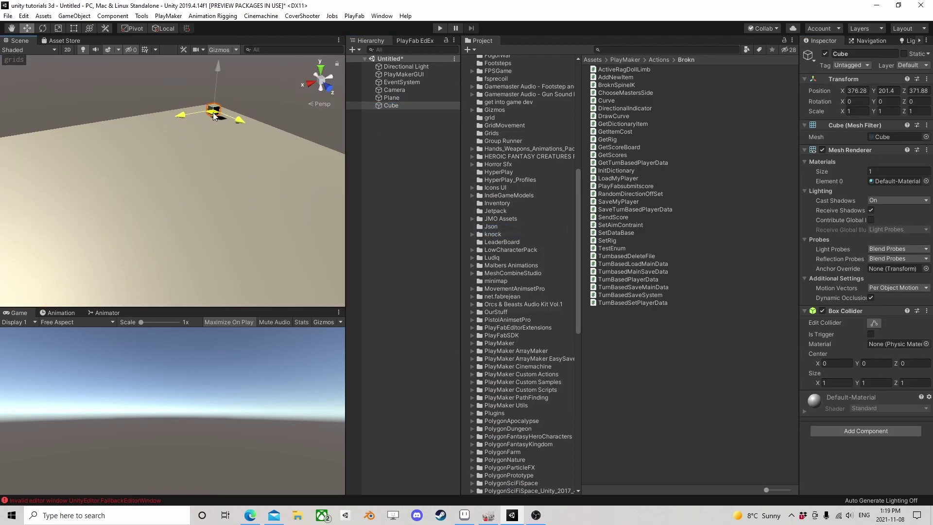
# Rename the cube as Enemy.
pyautogui.click(882, 55)
pyautogui.write('Enemy')
pyautogui.press('Return')
# Add a 3D Capsule to the scene and move it away from the Enemy, toward the middle of the plane.
pyautogui.rightClick(369, 129)
pyautogui.click(488, 251)
pyautogui.scroll(-4, 190, 185)
pyautogui.moveTo(185, 189); pyautogui.dragTo(198, 149, button='middle')
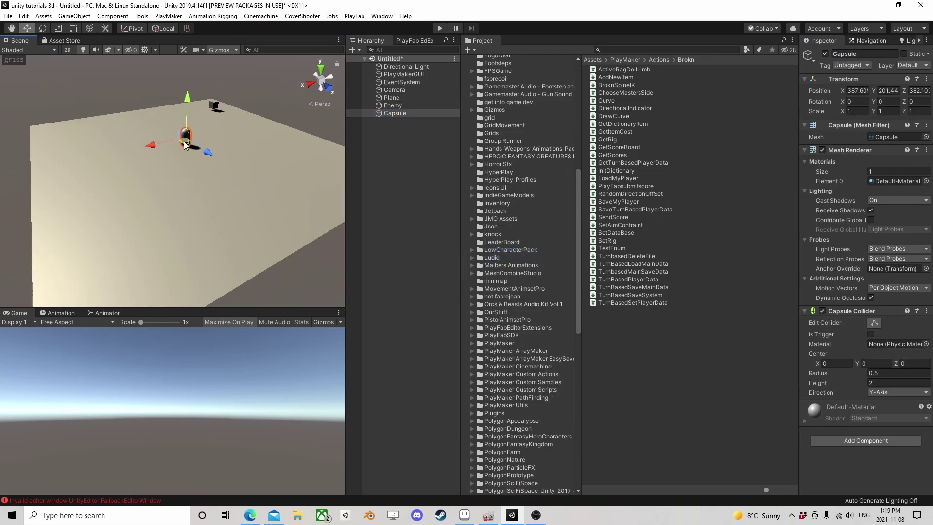
pyautogui.moveTo(184, 140); pyautogui.dragTo(136, 200)
# Make the Camera a child of the Capsule and move it just above and behind the capsule.
pyautogui.moveTo(394, 90); pyautogui.dragTo(395, 113)
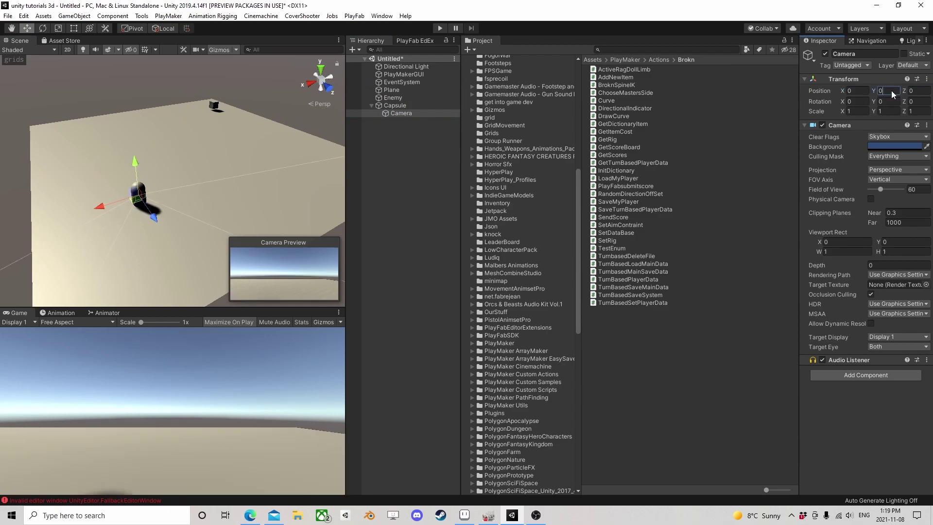
pyautogui.moveTo(135, 162); pyautogui.dragTo(135, 149)
pyautogui.keyDown('alt'); pyautogui.moveTo(79, 183); pyautogui.dragTo(228, 170); pyautogui.keyUp('alt')
pyautogui.moveTo(192, 60); pyautogui.dragTo(191, 69)
pyautogui.moveTo(227, 108); pyautogui.dragTo(238, 108)
pyautogui.scroll(1, 192, 141)
# Add a PlayMakerFSM component to the Capsule and open its FSM for editing.
pyautogui.click(411, 106)
pyautogui.click(865, 441)
pyautogui.click(855, 381)
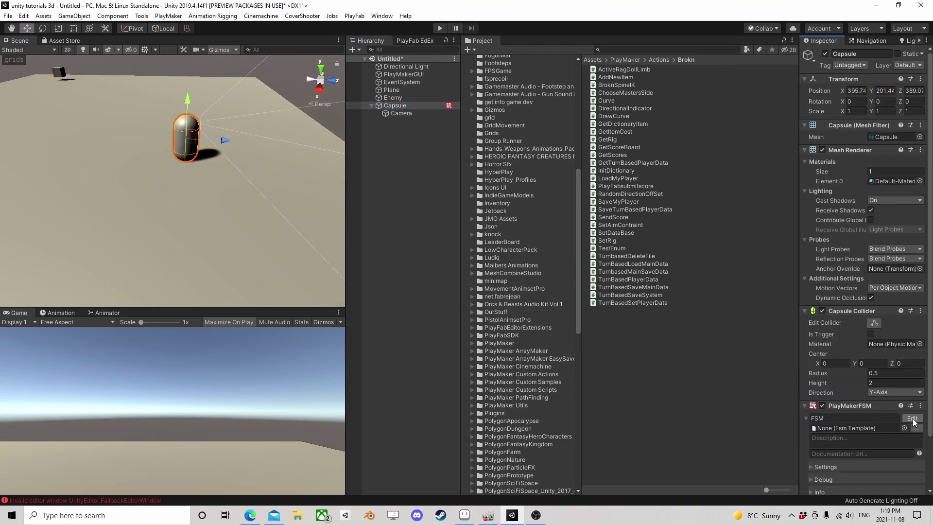
pyautogui.click(913, 418)
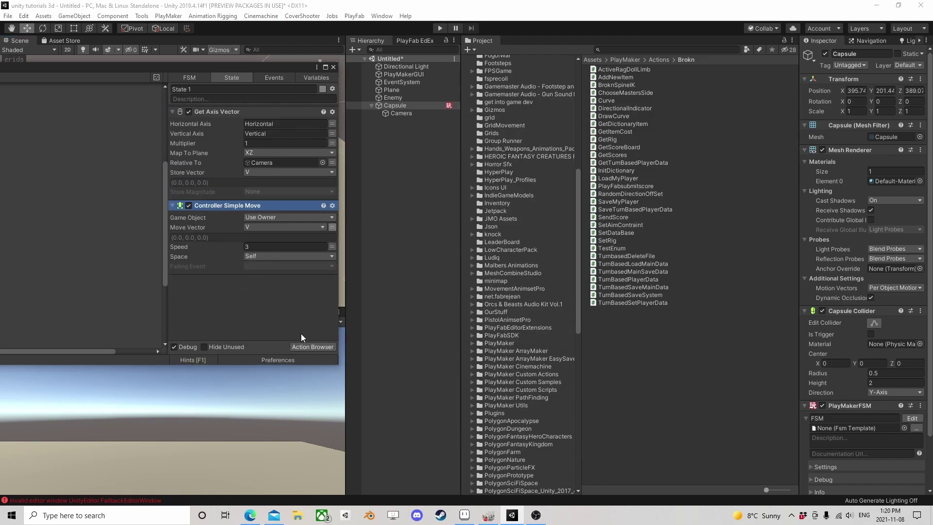
# Add a Mouse Look 2 action targeting the Camera to State 1 and test the scene in play mode.
pyautogui.click(313, 347)
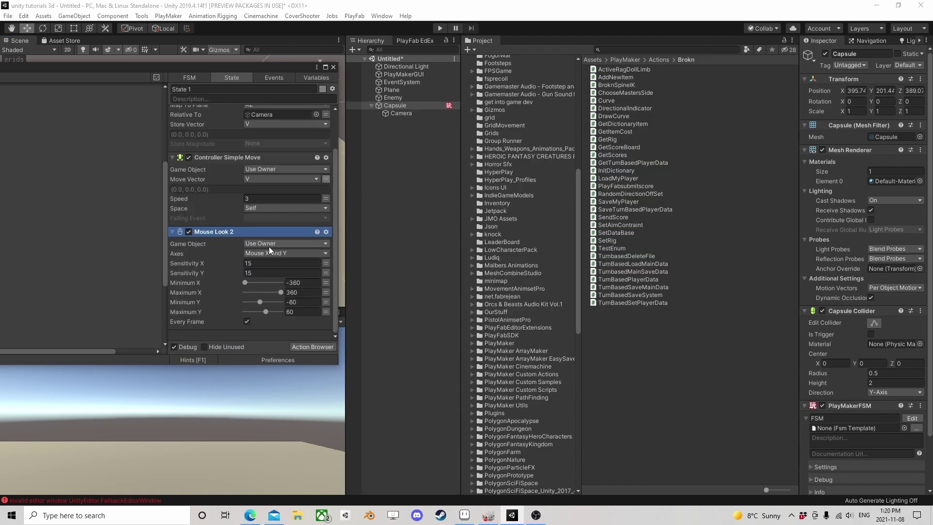
pyautogui.click(271, 273)
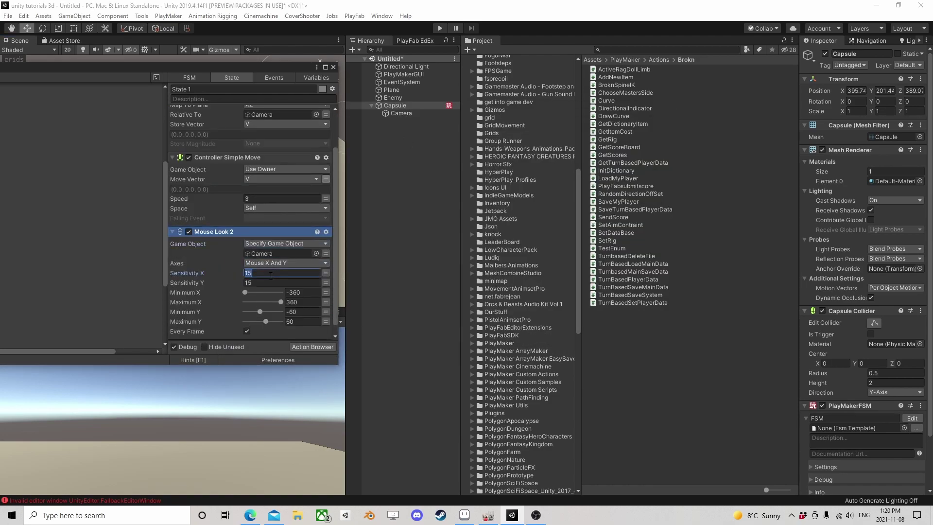
pyautogui.click(440, 29)
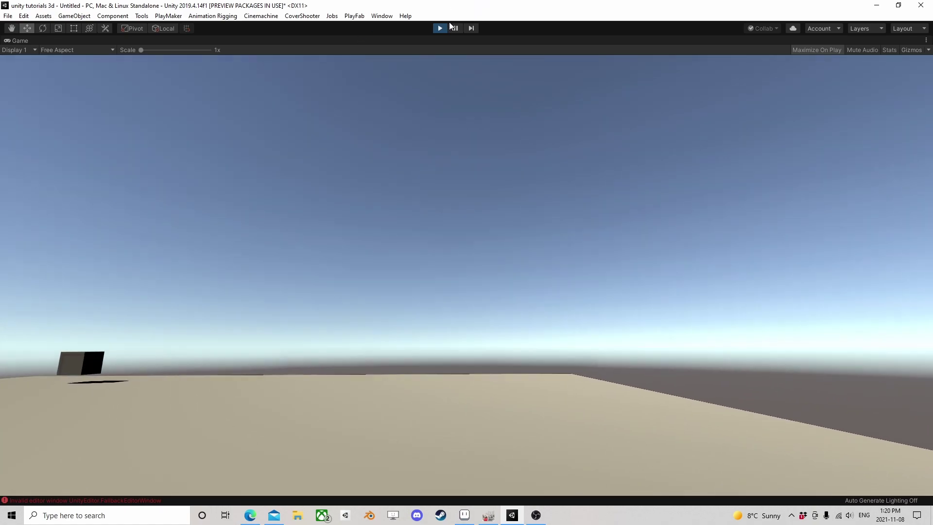
pyautogui.click(440, 29)
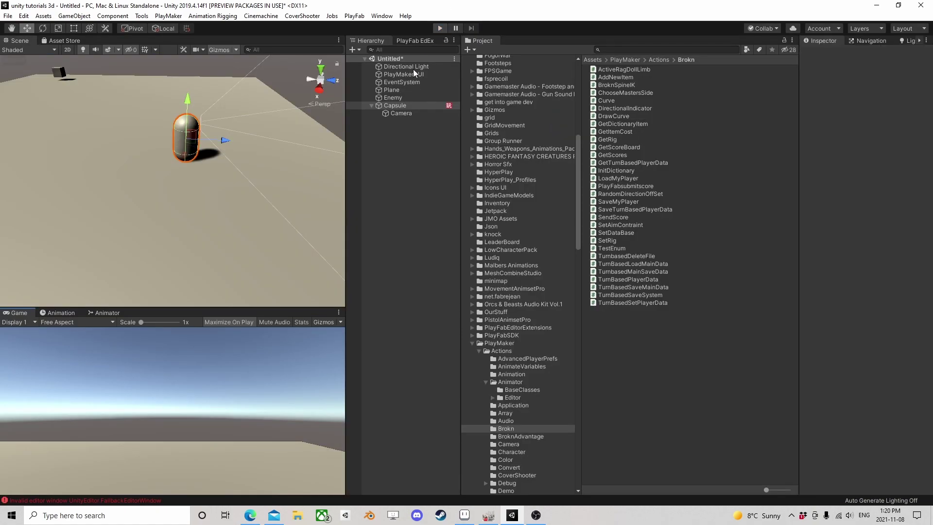
# Replace the Capsule's Capsule Collider with a Character Controller component.
pyautogui.scroll(-3, 892, 378)
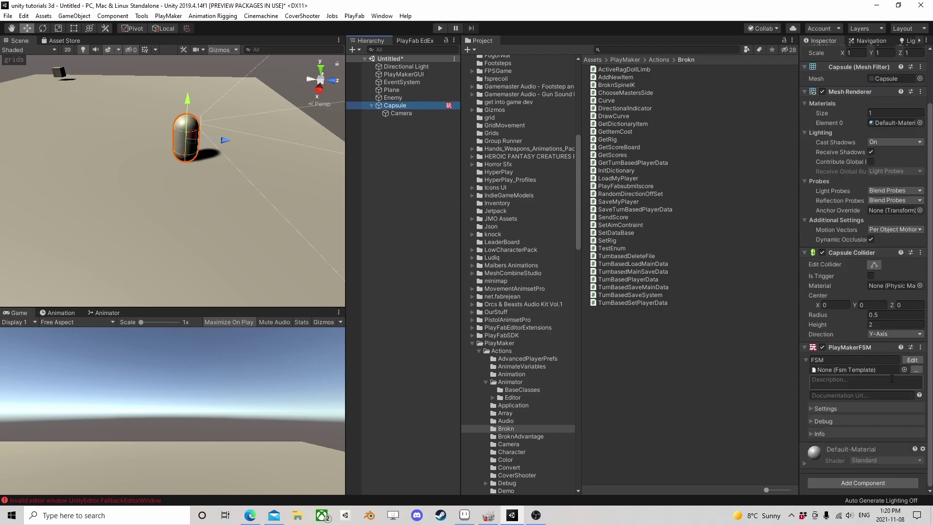
pyautogui.rightClick(842, 253)
pyautogui.click(840, 296)
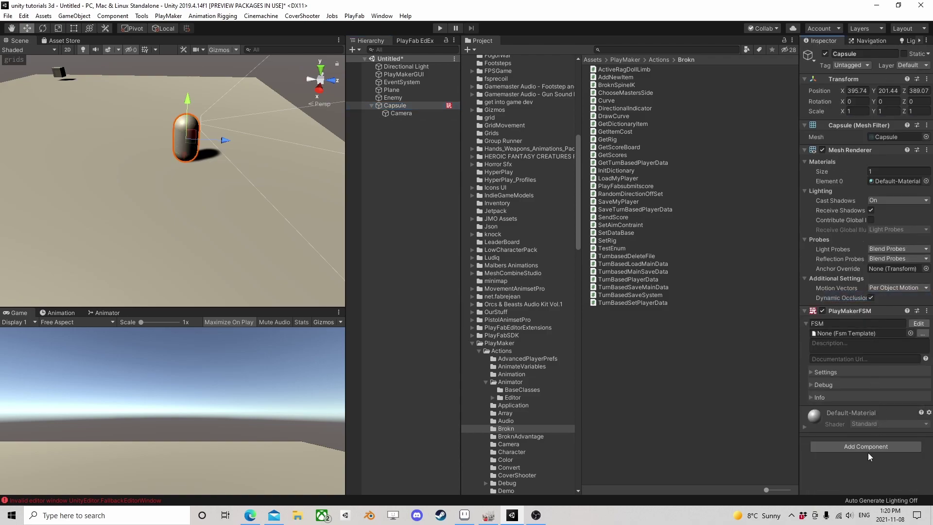
pyautogui.click(870, 446)
pyautogui.write('char')
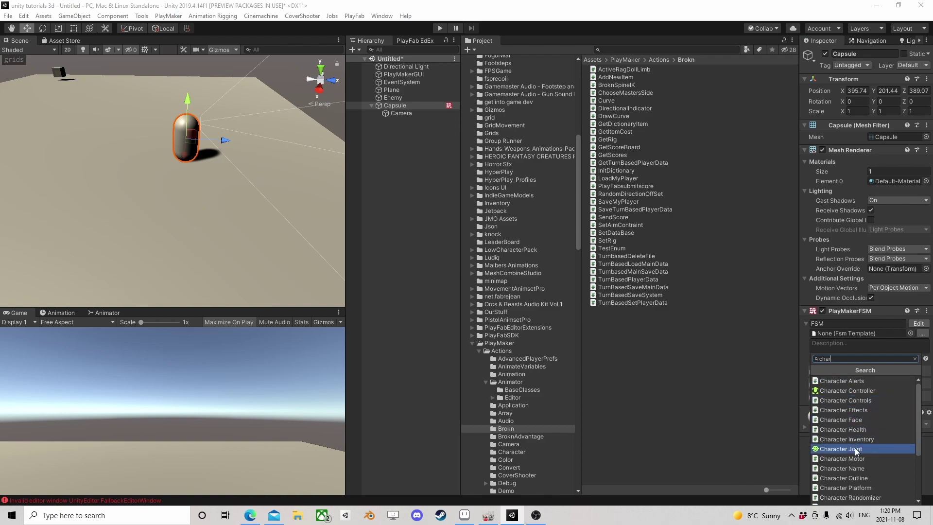
pyautogui.click(847, 390)
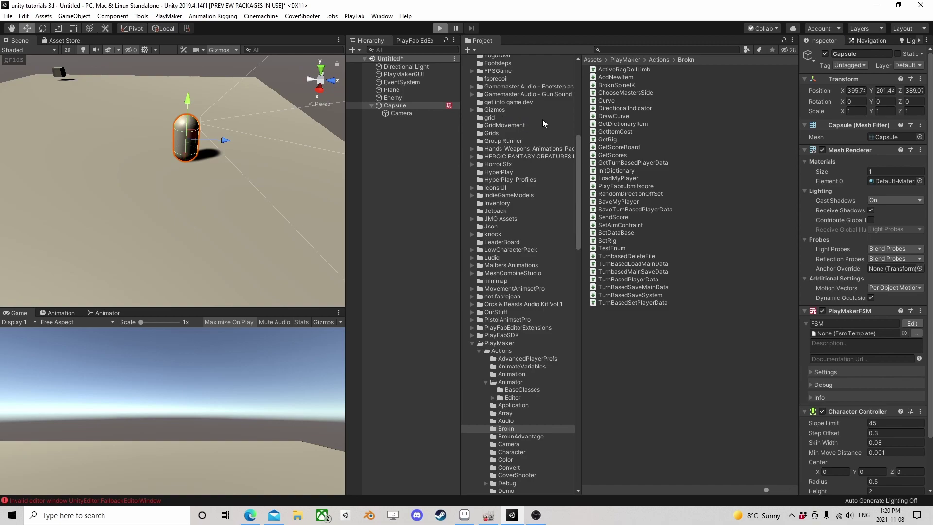
# Run the scene to test the capsule's movement, and view the capsule and Enemy on the plane.
pyautogui.hotkey('ctrl', 'p')
pyautogui.scroll(-3, 214, 158)
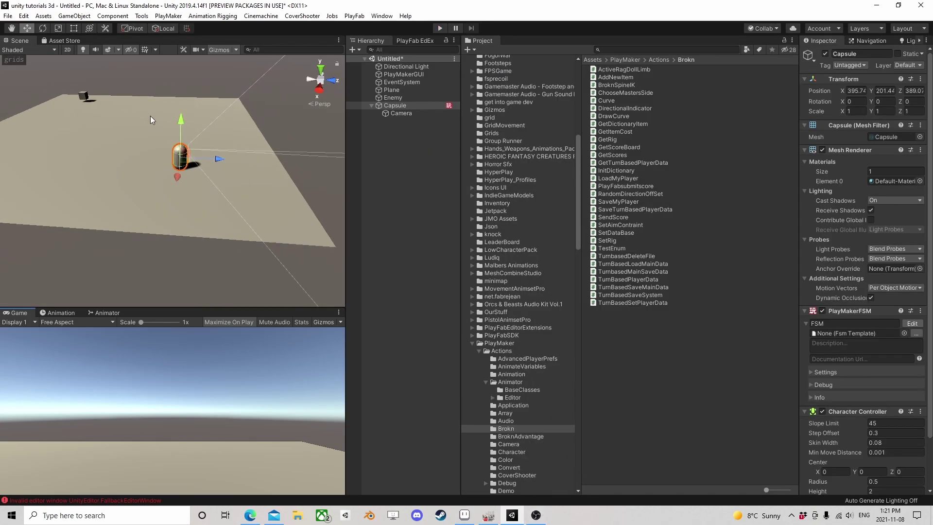
pyautogui.moveTo(152, 121); pyautogui.dragTo(162, 183, button='middle')
pyautogui.moveTo(162, 183); pyautogui.dragTo(178, 157, button='right')
pyautogui.moveTo(187, 174); pyautogui.dragTo(179, 150, button='middle')
pyautogui.moveTo(222, 169); pyautogui.dragTo(214, 159, button='right')
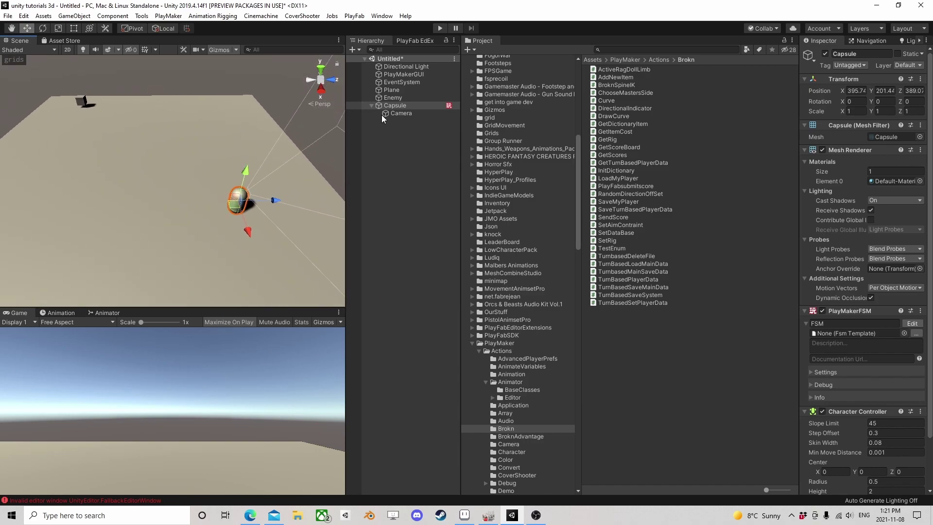
# Add a second PlayMakerFSM component to the Capsule, name it Health and open it for editing.
pyautogui.click(371, 105)
pyautogui.scroll(-2, 849, 416)
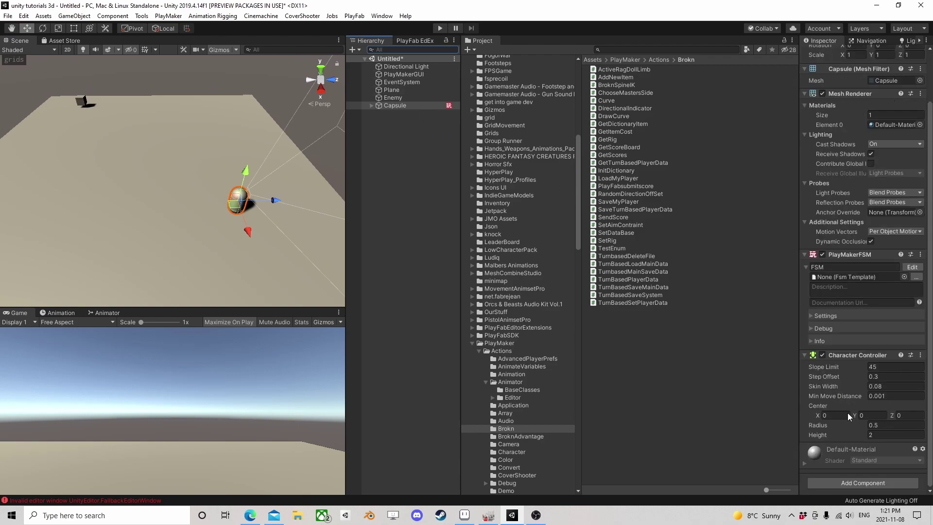
pyautogui.click(865, 483)
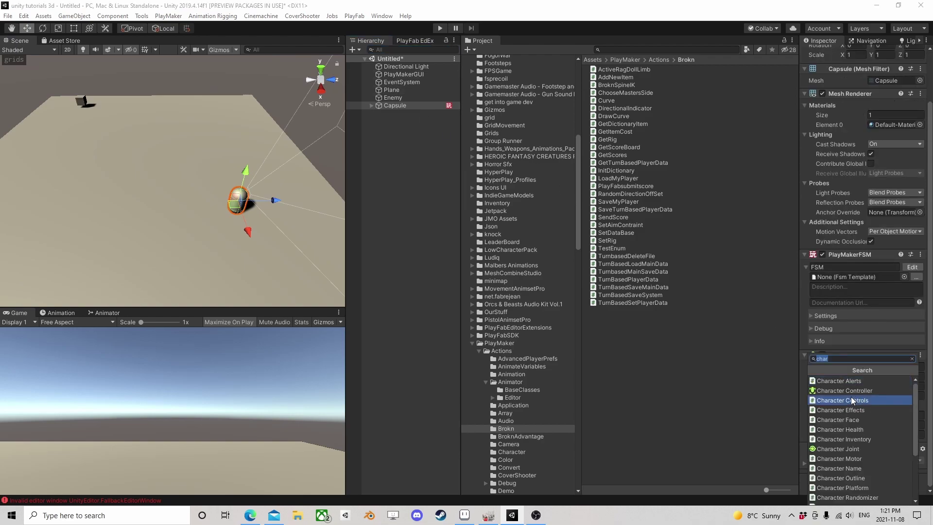
pyautogui.click(845, 391)
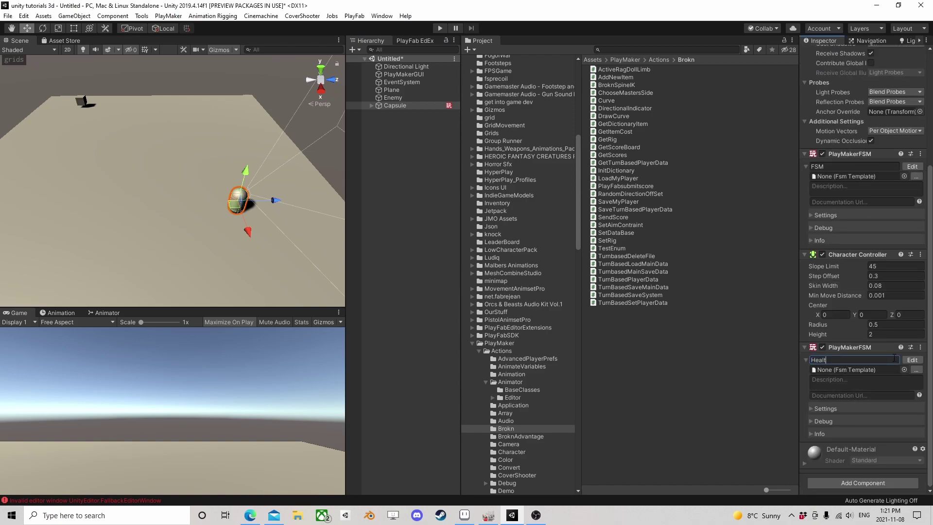
pyautogui.write('Health')
pyautogui.click(905, 362)
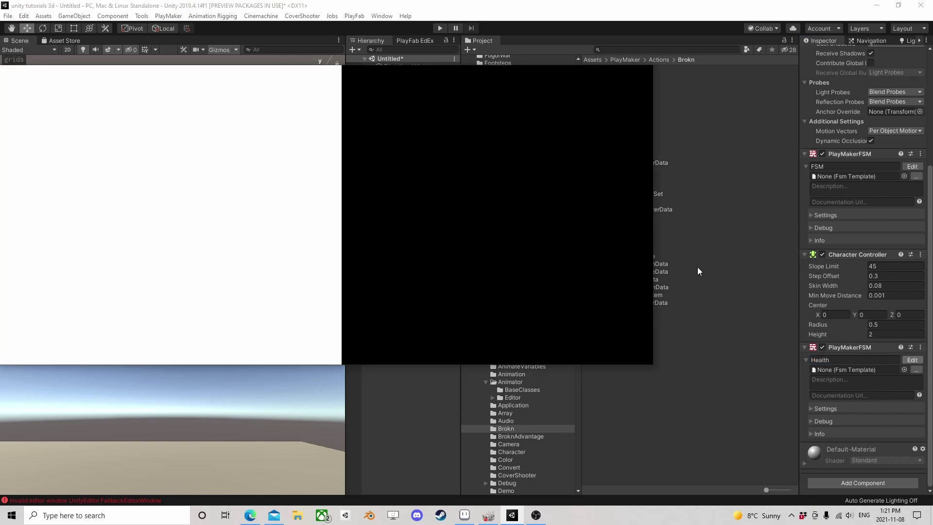
# Add a second state to the Health FSM and give it a global transition on the custom event Damage.
pyautogui.rightClick(263, 179)
pyautogui.click(280, 182)
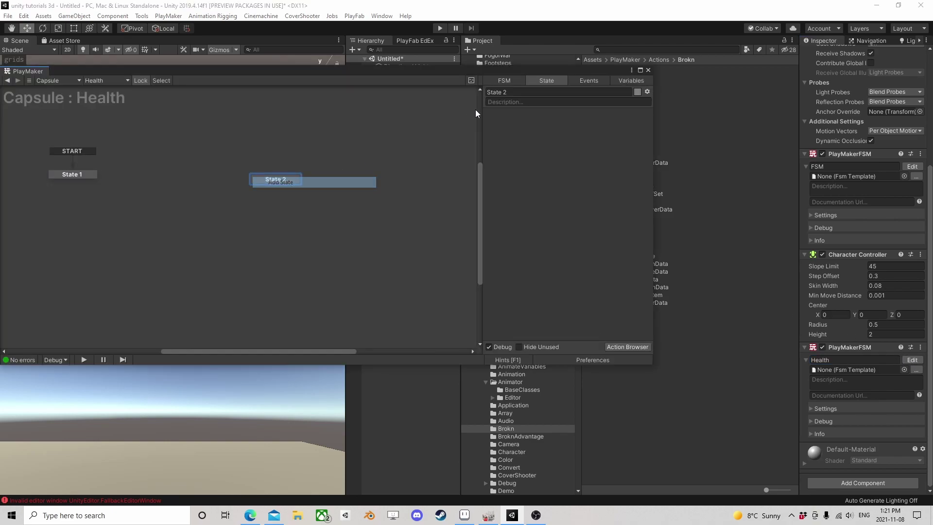
pyautogui.rightClick(270, 180)
pyautogui.moveTo(340, 198)
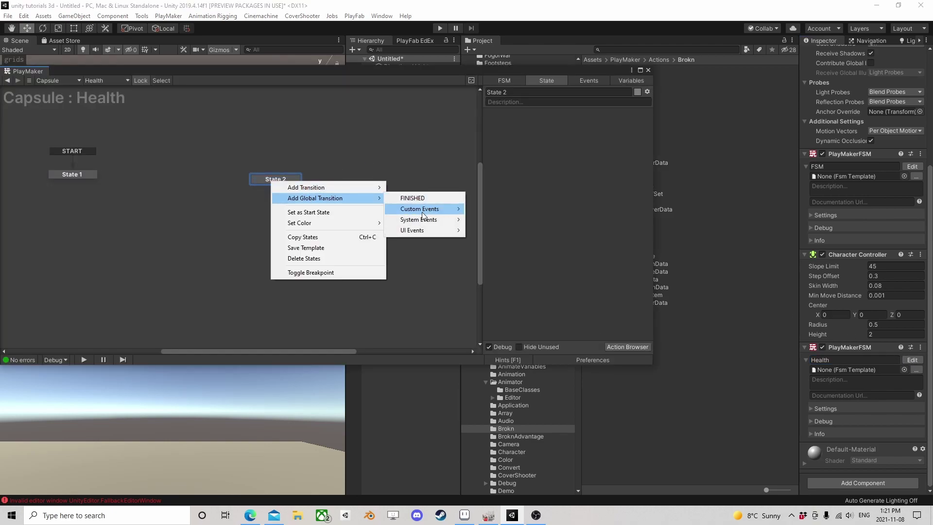
pyautogui.moveTo(423, 209)
pyautogui.scroll(-3, 552, 316)
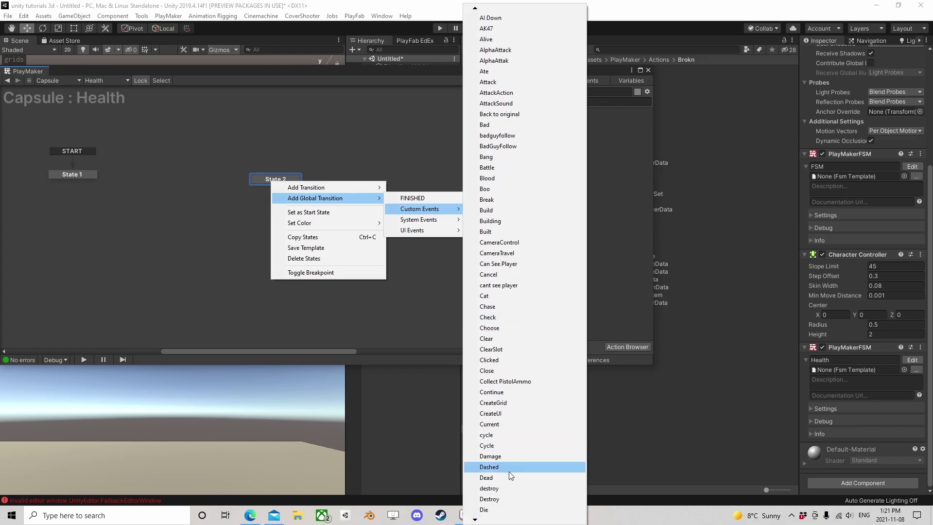
pyautogui.click(502, 457)
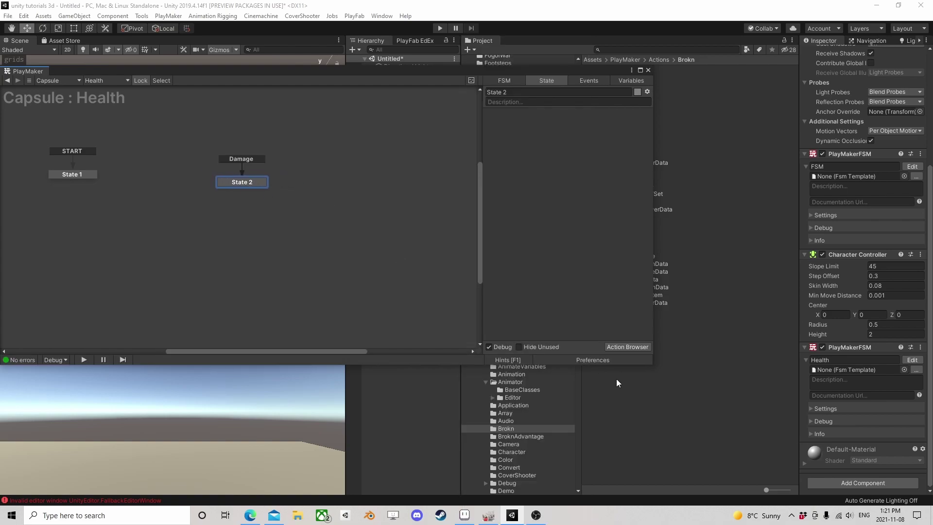
# Add the Get Event Properties action to the Damage state.
pyautogui.click(626, 346)
pyautogui.write('get ev')
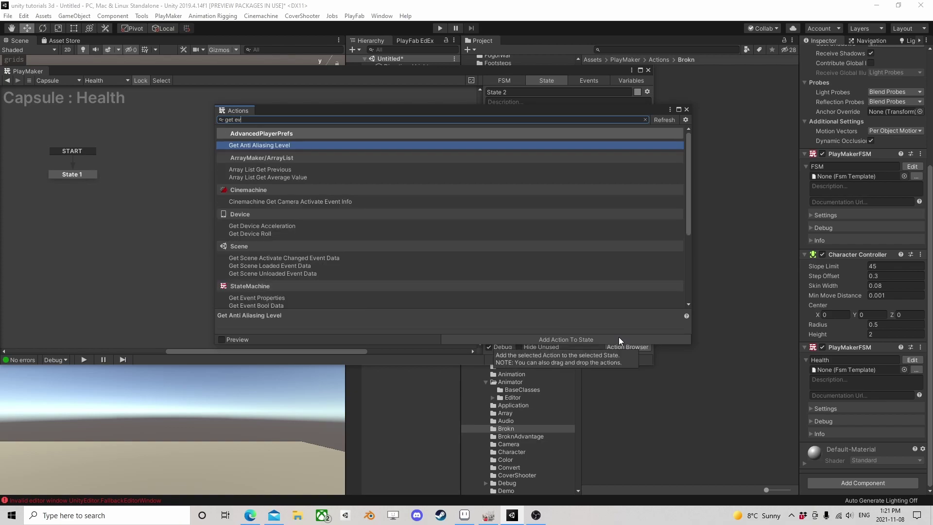
pyautogui.write('ent')
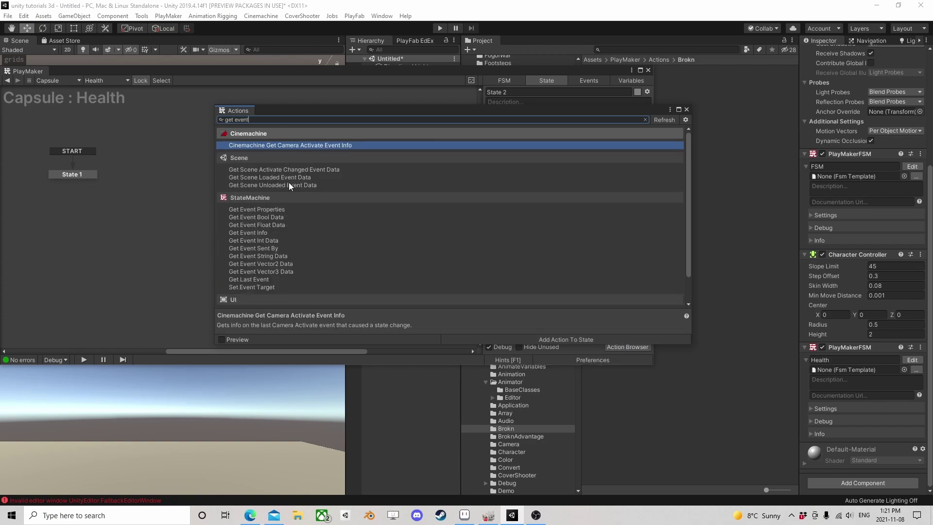
pyautogui.write(' prop')
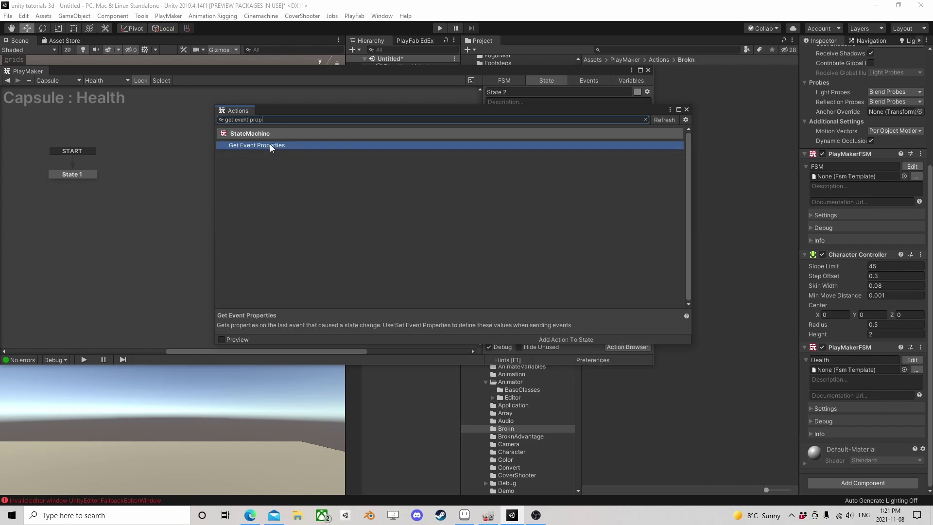
pyautogui.doubleClick(270, 146)
pyautogui.click(686, 110)
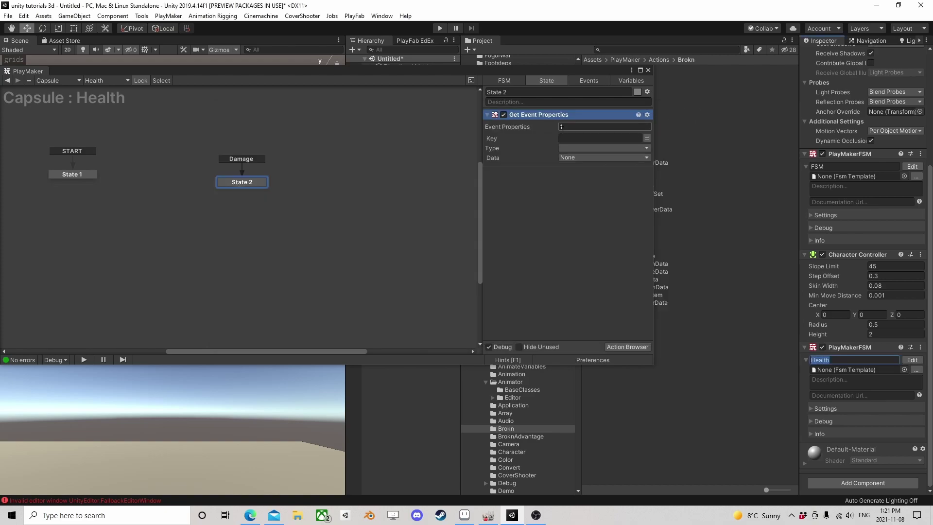
# Configure Get Event Properties with key Attacker and type Game Object, storing the data in a new variable named Attacker.
pyautogui.click(571, 137)
pyautogui.write('Atta')
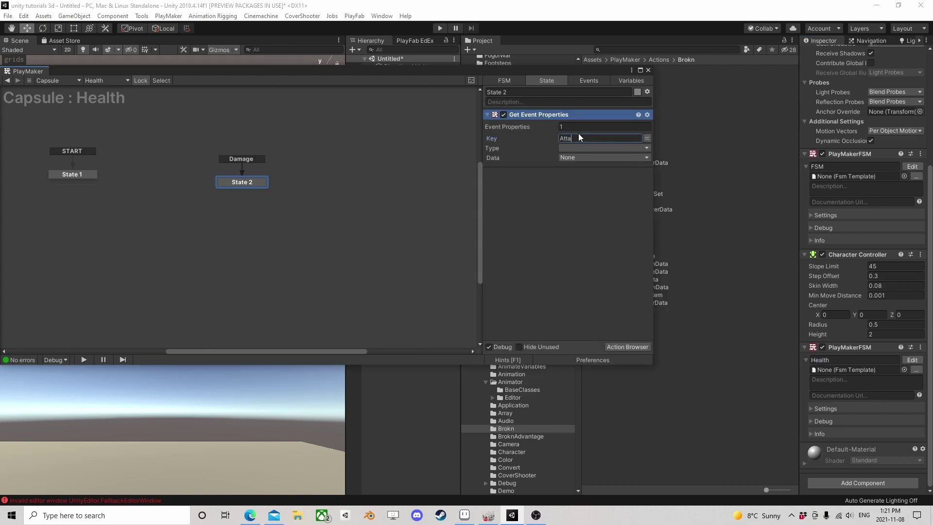
pyautogui.write('cker')
pyautogui.click(583, 148)
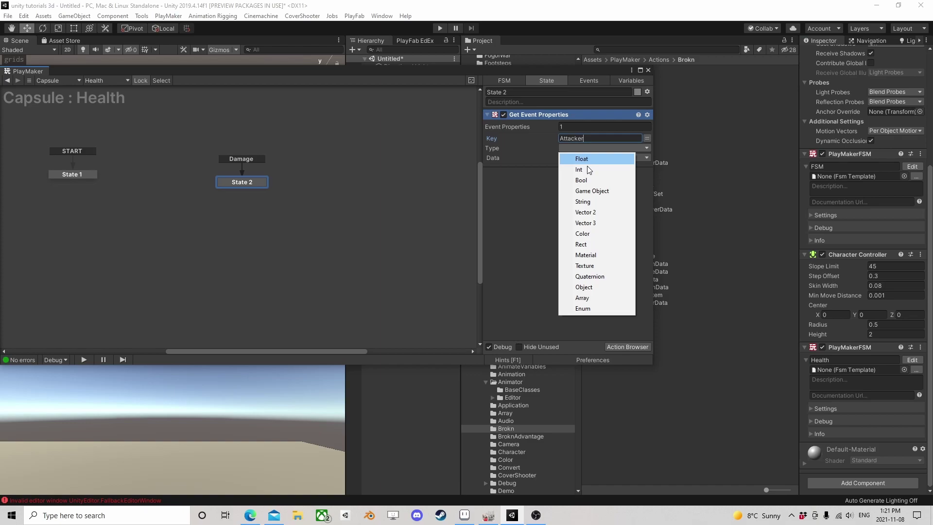
pyautogui.click(583, 191)
pyautogui.click(590, 158)
pyautogui.click(597, 192)
pyautogui.write('A')
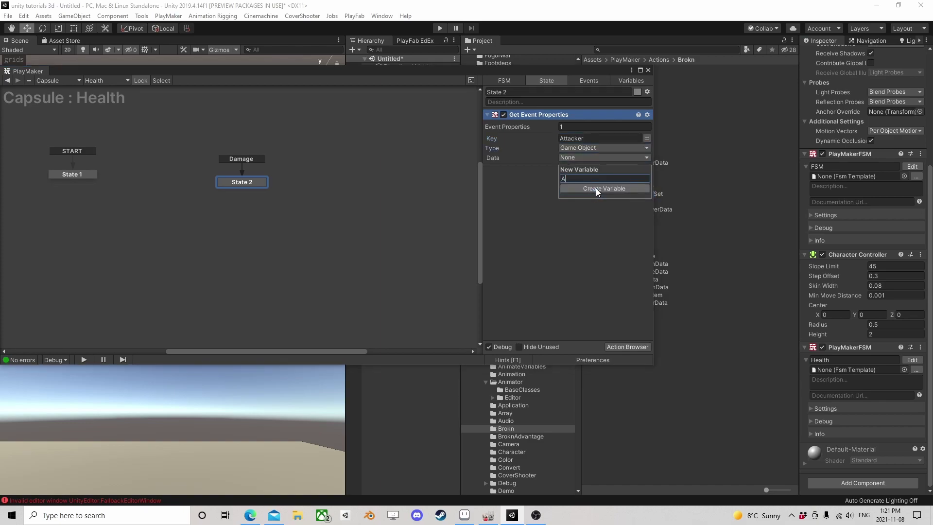
pyautogui.write('ttacker')
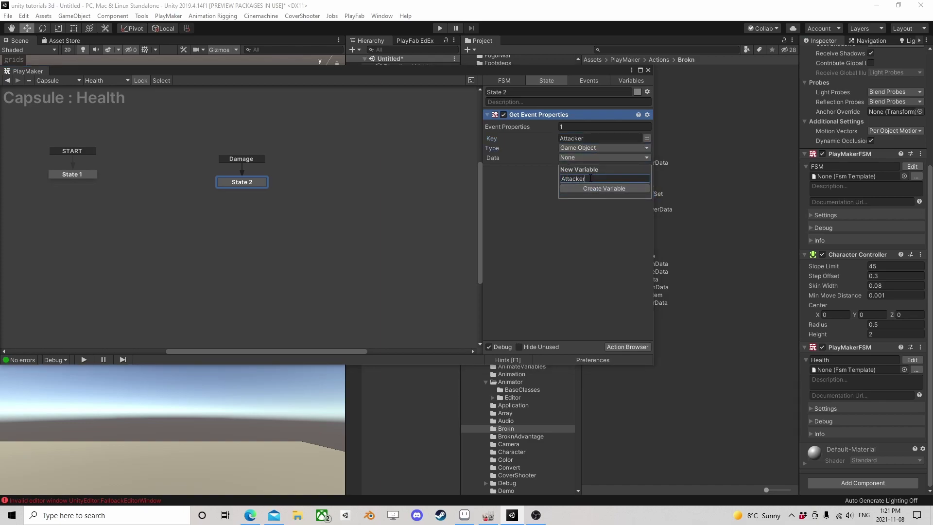
pyautogui.click(593, 188)
# Add the Set Event Properties action to the Damage state, placed below Get Event Properties.
pyautogui.click(640, 346)
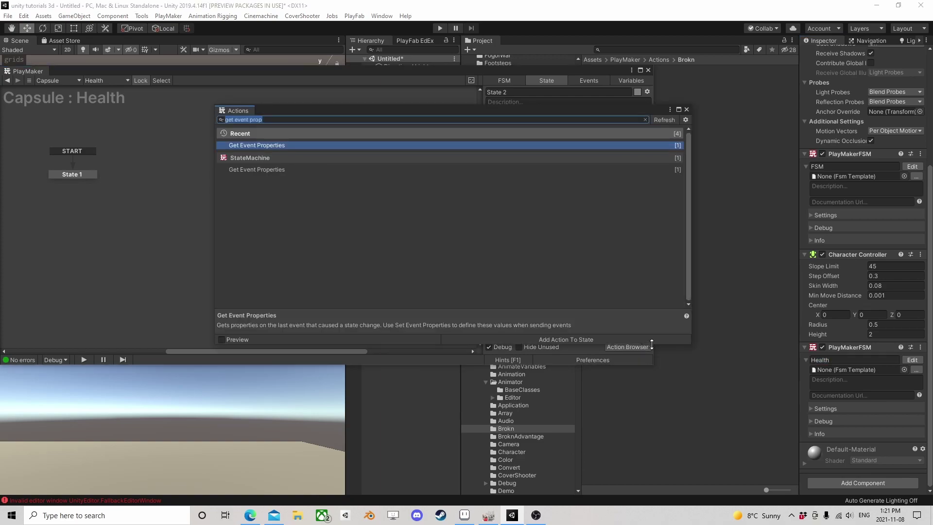
pyautogui.write('set')
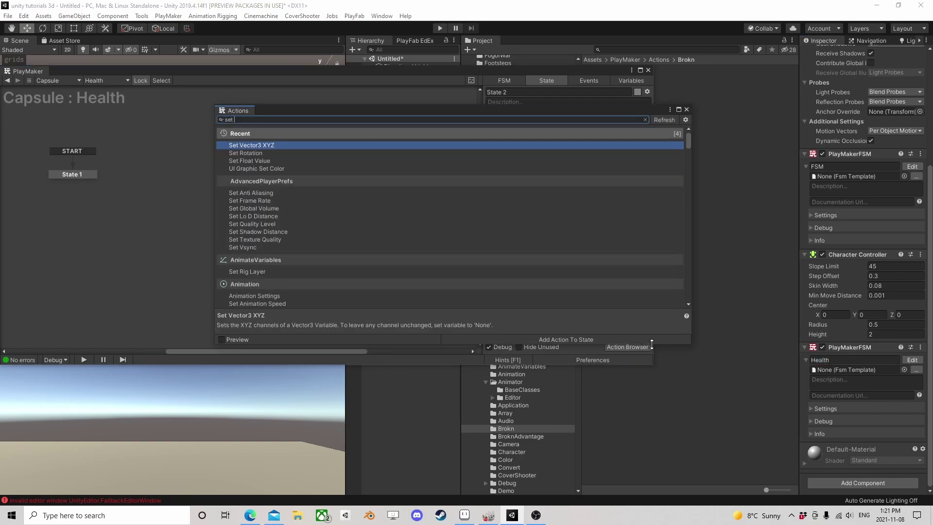
pyautogui.write(' event pro')
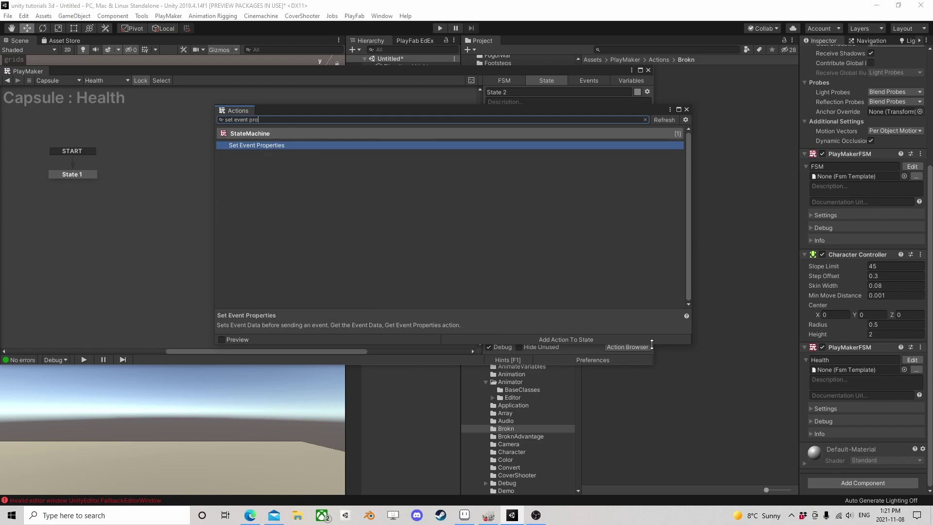
pyautogui.press('Return')
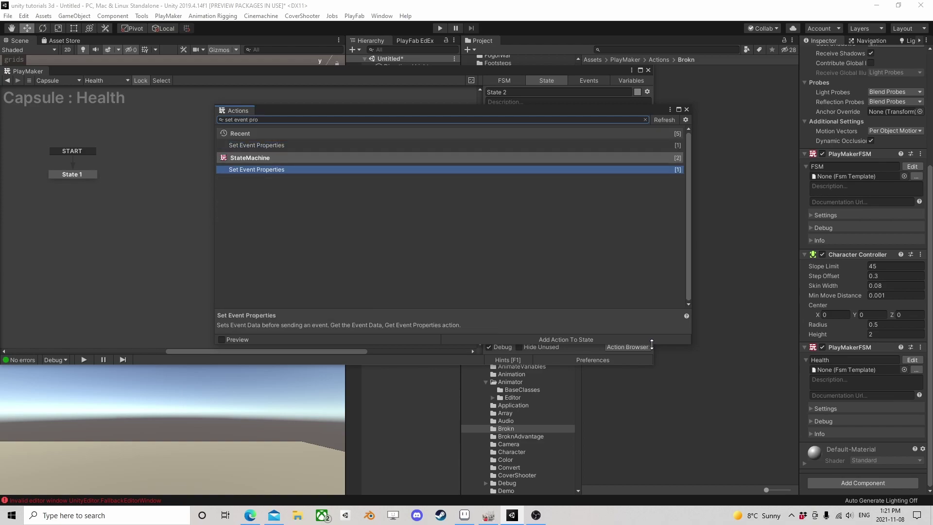
pyautogui.click(688, 111)
pyautogui.moveTo(561, 117); pyautogui.dragTo(536, 226)
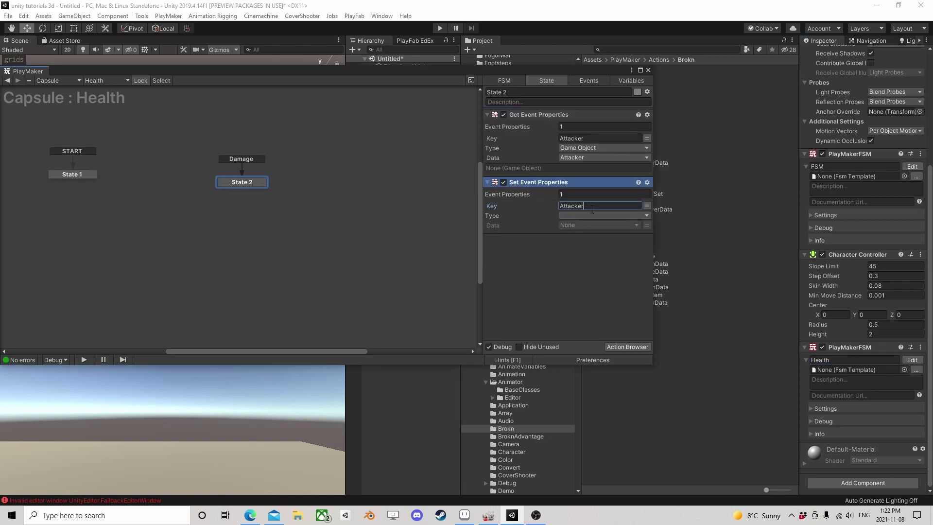
# Set the Set Event Properties type to Game Object and its data to the Attacker variable.
pyautogui.click(596, 217)
pyautogui.click(593, 259)
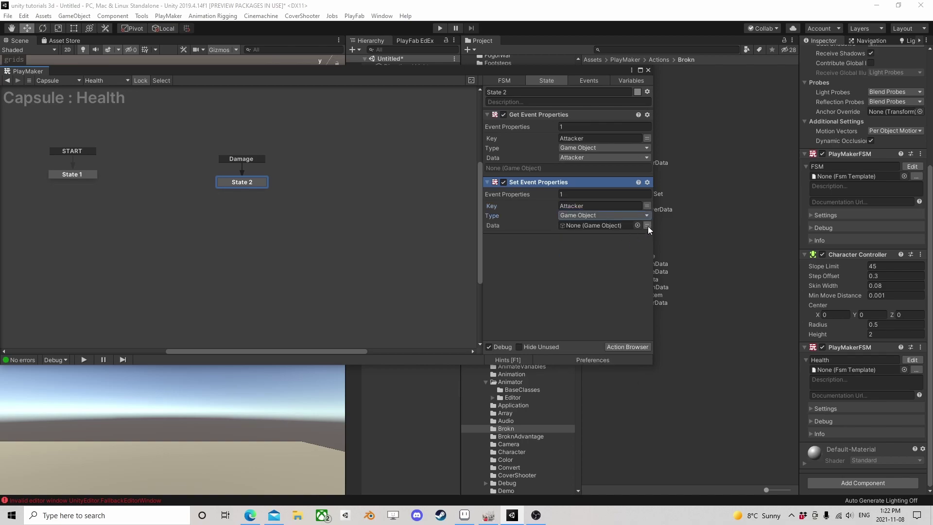
pyautogui.click(647, 225)
pyautogui.click(605, 226)
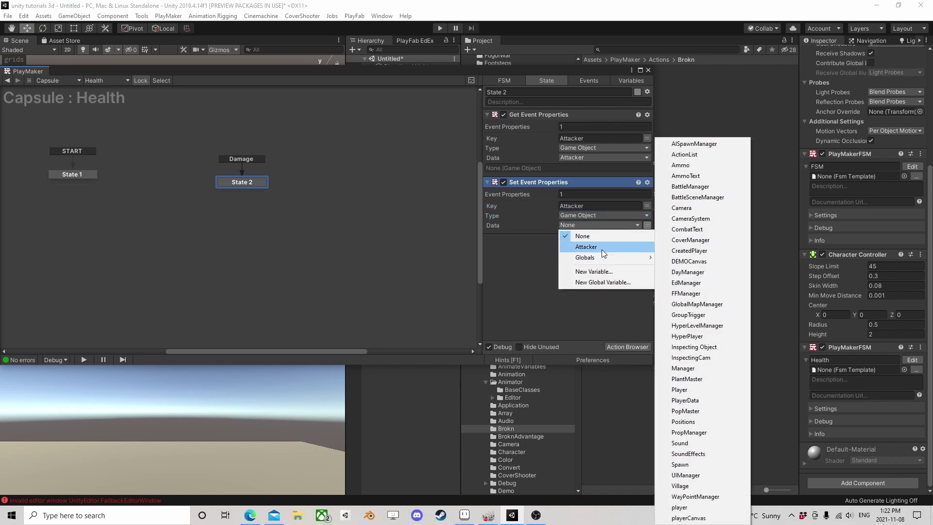
pyautogui.click(588, 247)
# Add a Send Event action below Set Event Properties in the Damage state and set its event target to Game Object FSM.
pyautogui.click(622, 346)
pyautogui.write('se')
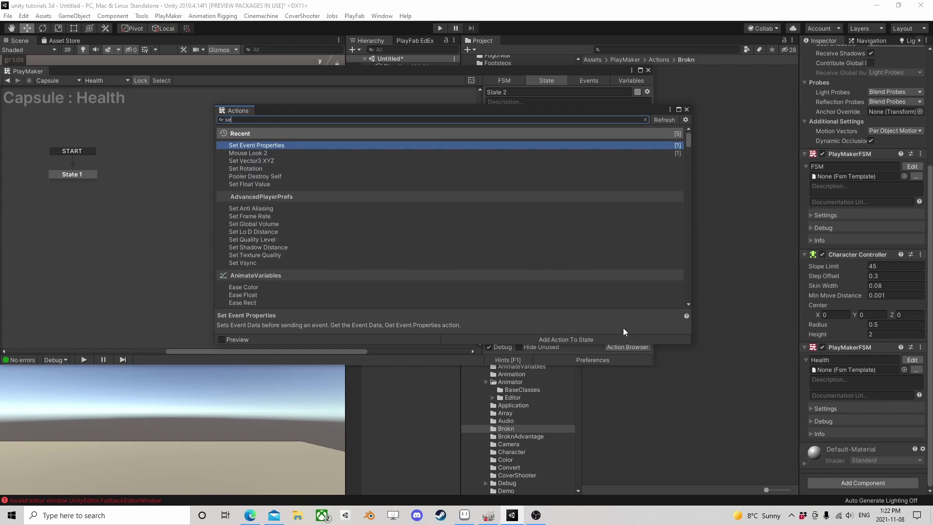
pyautogui.write('nd')
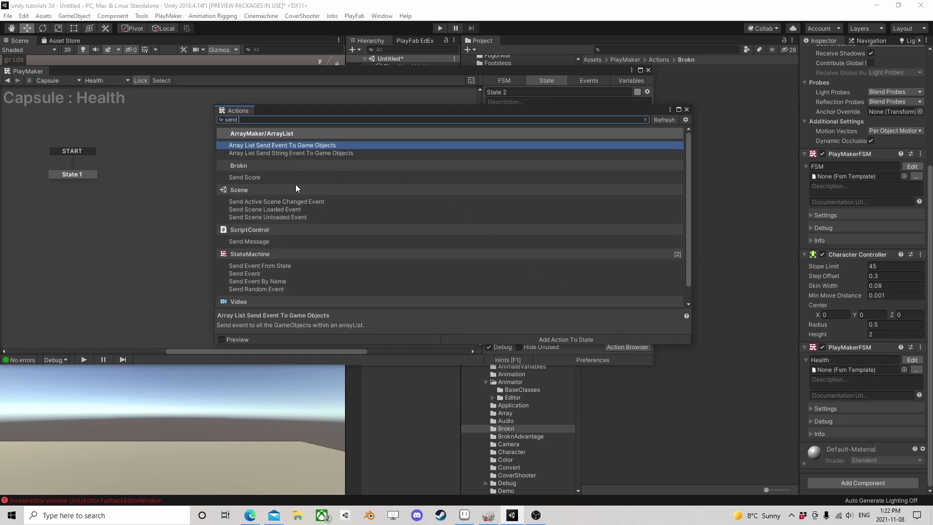
pyautogui.doubleClick(270, 274)
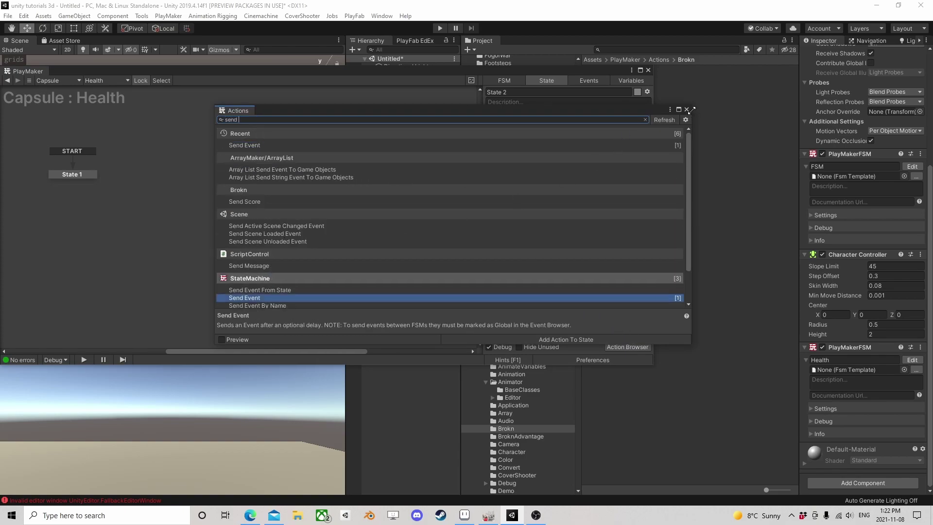
pyautogui.click(688, 109)
pyautogui.moveTo(528, 115); pyautogui.dragTo(581, 317)
pyautogui.click(591, 263)
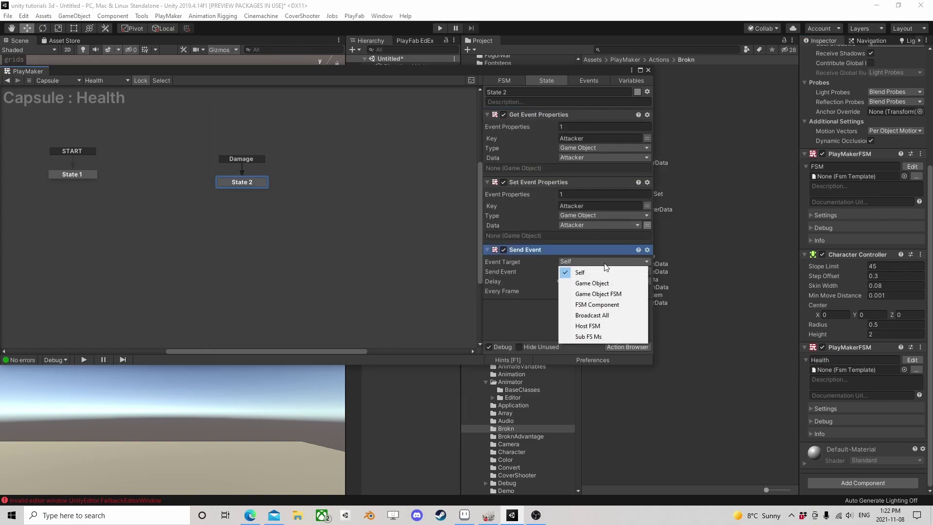
pyautogui.click(598, 294)
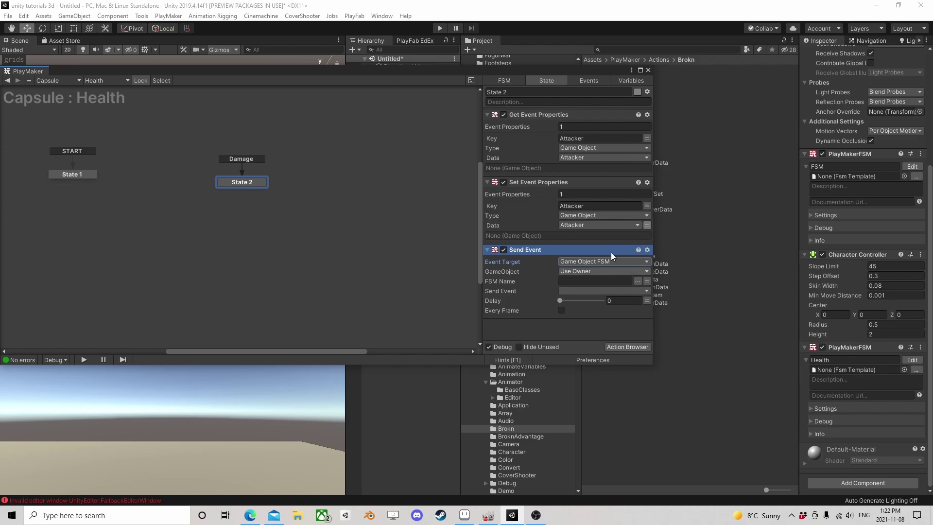
pyautogui.click(648, 70)
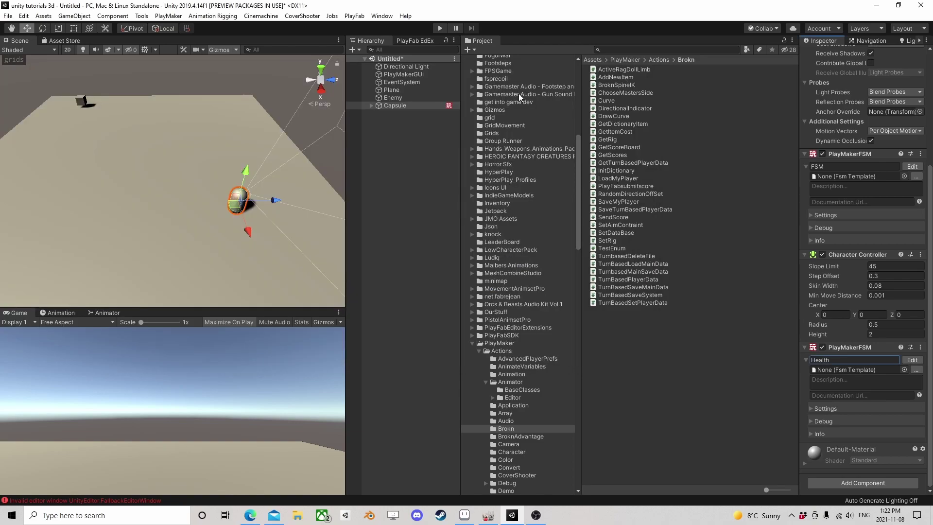
# Create a UI Canvas in the scene and set its UI scale mode to Scale With Screen Size.
pyautogui.click(402, 106)
pyautogui.rightClick(381, 123)
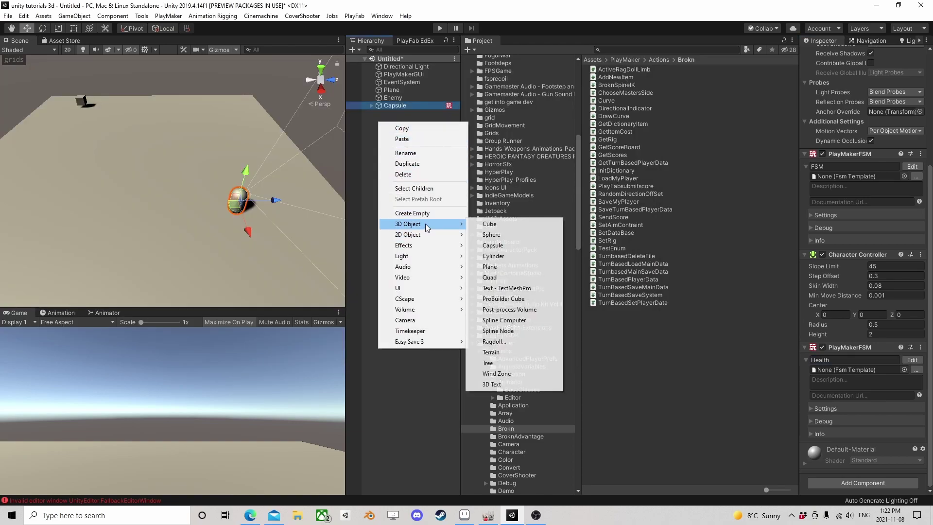
pyautogui.moveTo(406, 287)
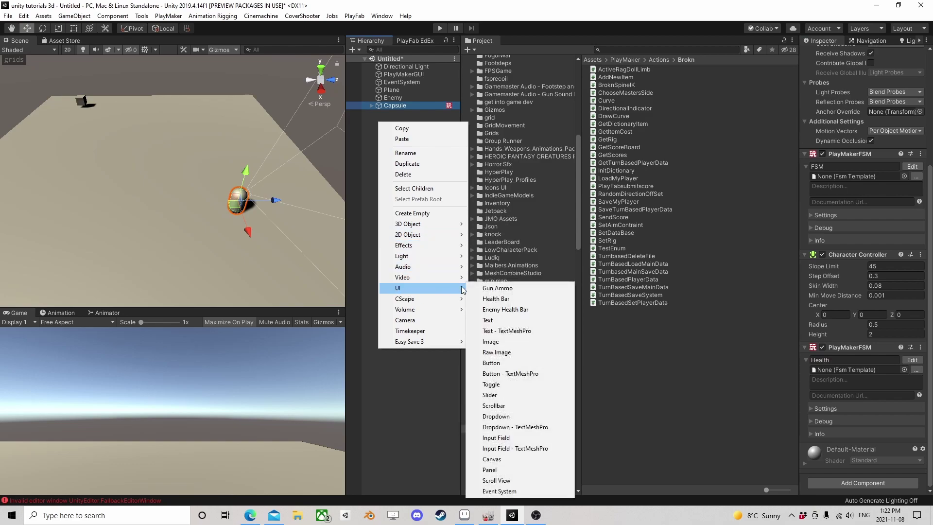
pyautogui.click(498, 459)
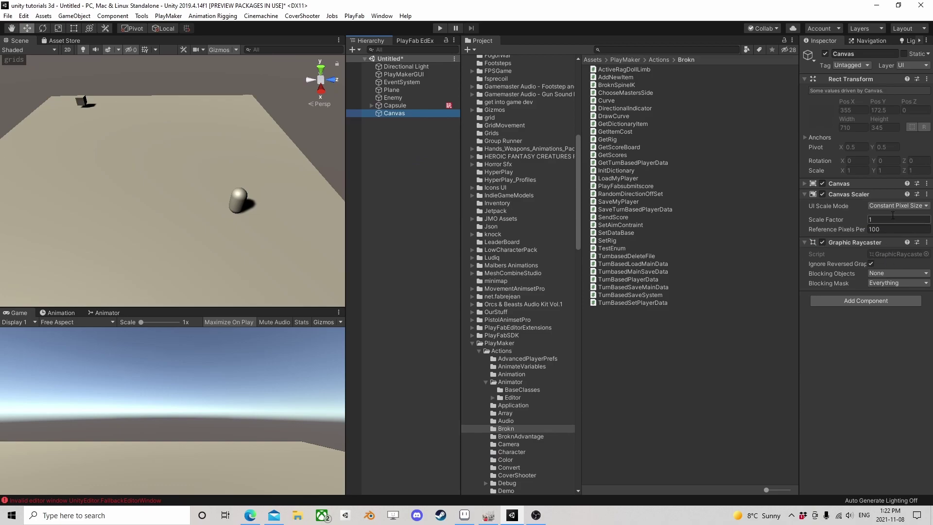
pyautogui.click(898, 205)
pyautogui.click(889, 226)
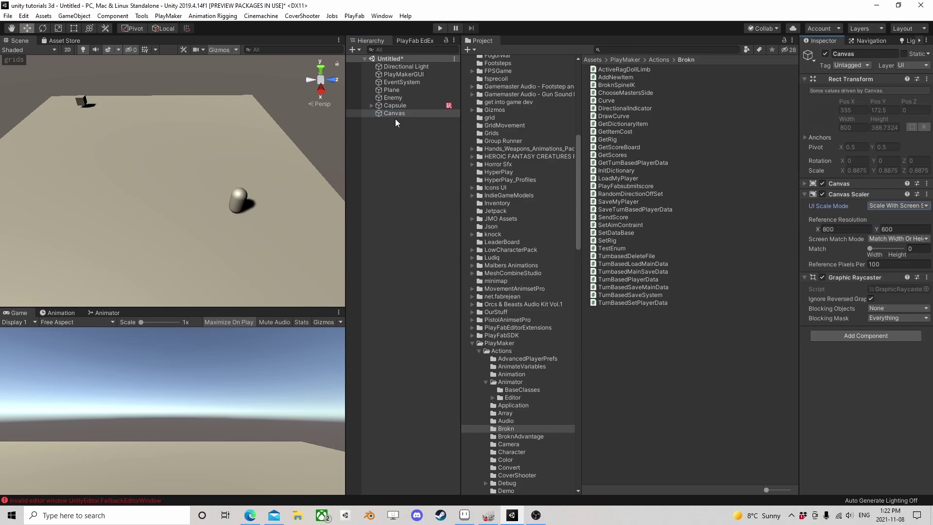
# Add a PlayMakerFSM component to the Canvas.
pyautogui.rightClick(400, 114)
pyautogui.click(391, 118)
pyautogui.click(395, 109)
pyautogui.click(395, 115)
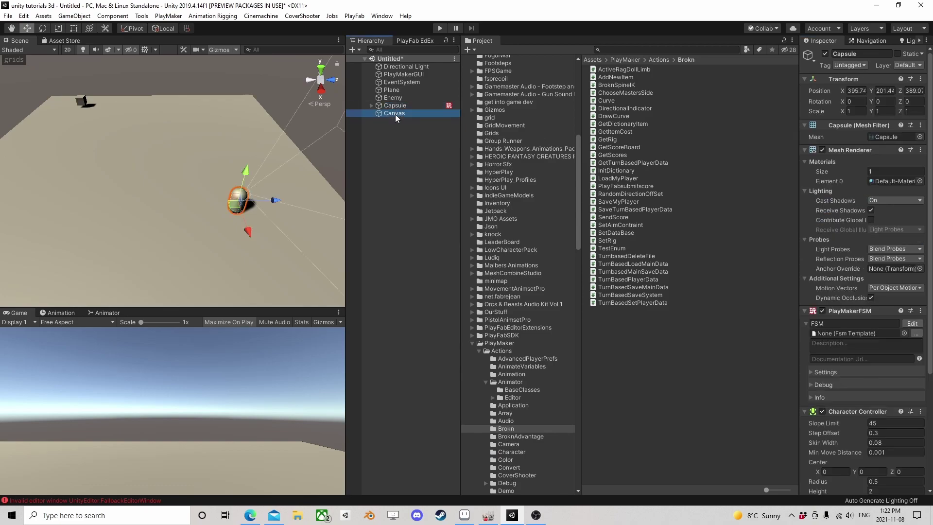
pyautogui.click(855, 329)
pyautogui.click(840, 386)
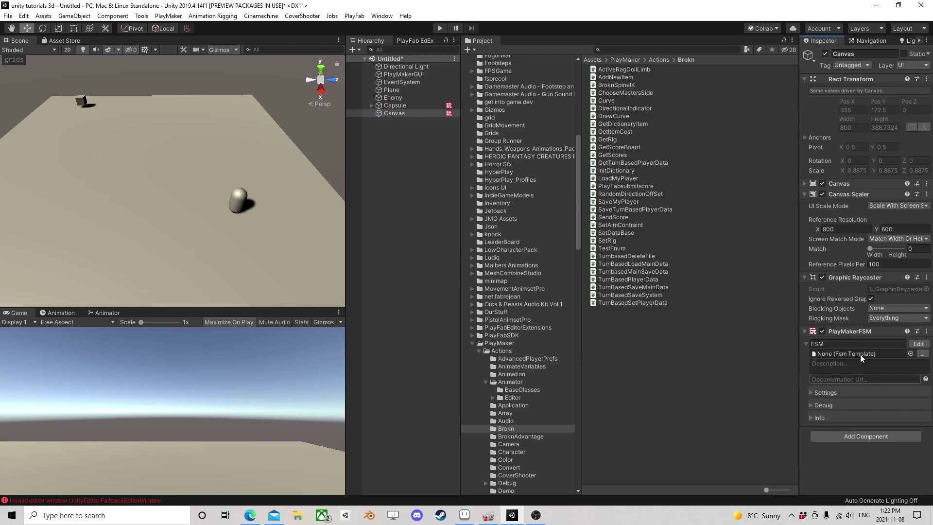
# Add a second state to the Canvas FSM and give it a global transition on the custom event Blood.
pyautogui.click(918, 344)
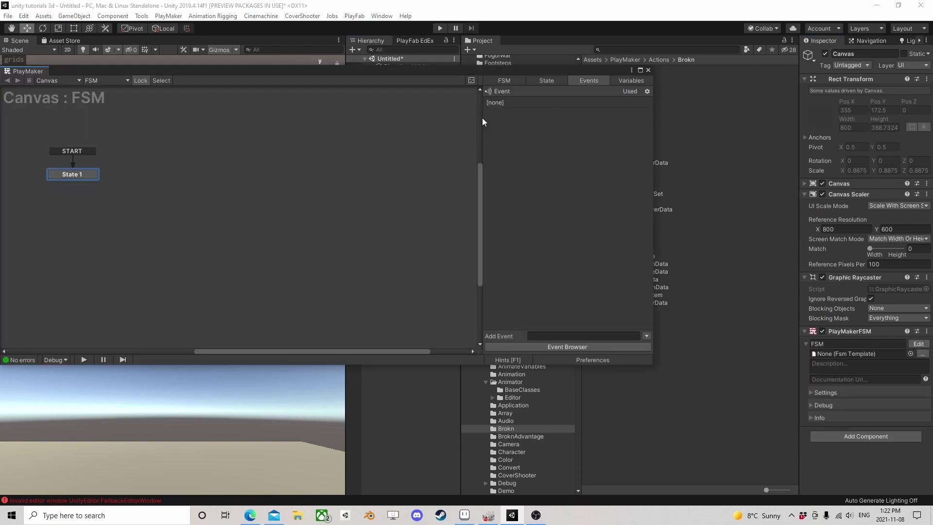
pyautogui.rightClick(223, 158)
pyautogui.click(243, 162)
pyautogui.moveTo(245, 160); pyautogui.dragTo(232, 175)
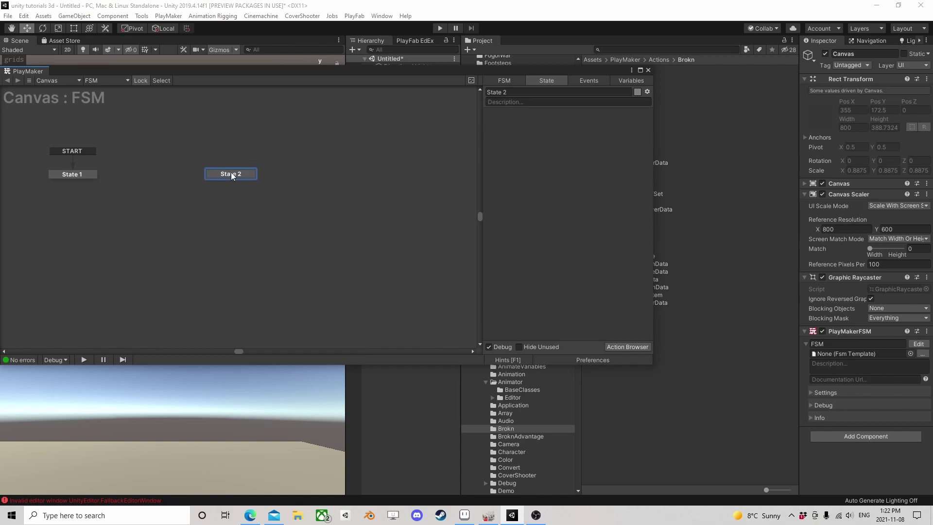
pyautogui.rightClick(232, 176)
pyautogui.moveTo(301, 189)
pyautogui.moveTo(419, 200)
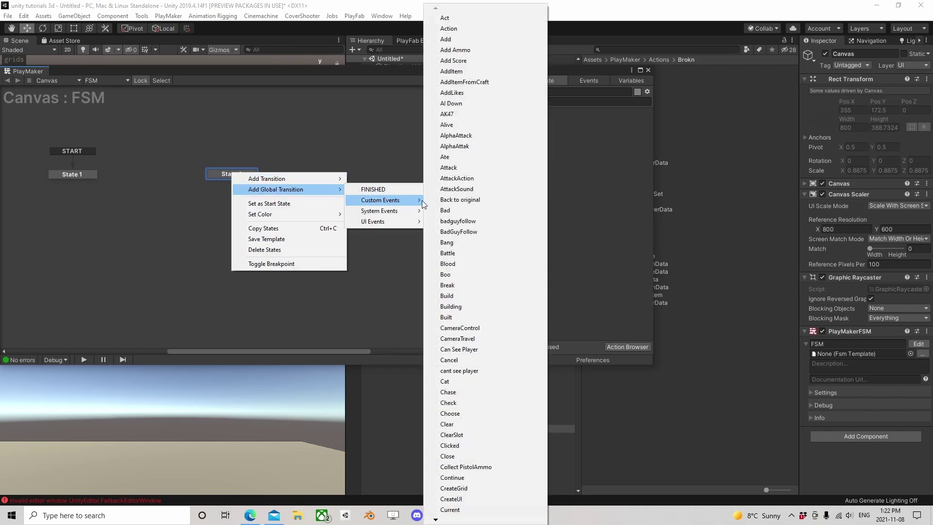
pyautogui.click(479, 263)
pyautogui.moveTo(228, 179); pyautogui.dragTo(216, 185)
# Add the Get Event Properties action to the Canvas FSM's Blood state.
pyautogui.click(628, 348)
pyautogui.write('get event')
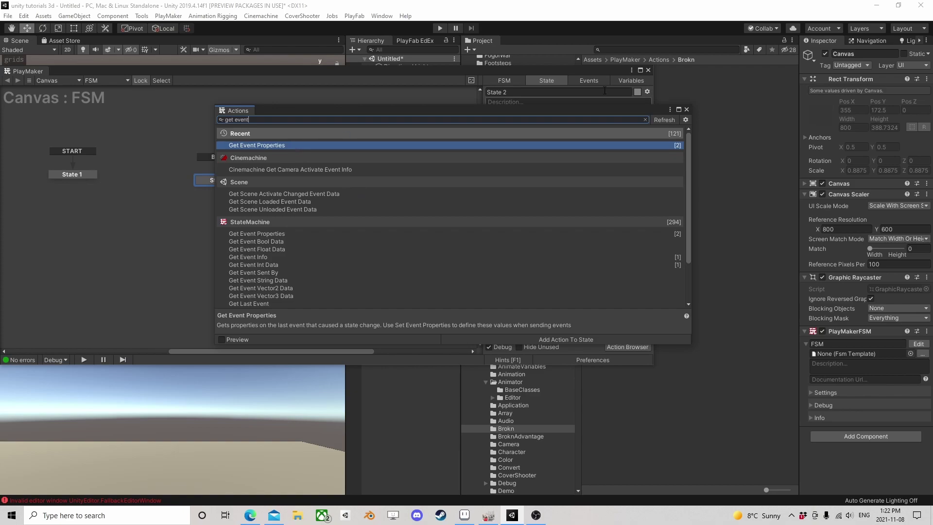
pyautogui.doubleClick(287, 145)
# Configure the Blood state's Get Event Properties with key Attacker and type Game Object, storing the data in a new variable named Attacker.
pyautogui.click(579, 139)
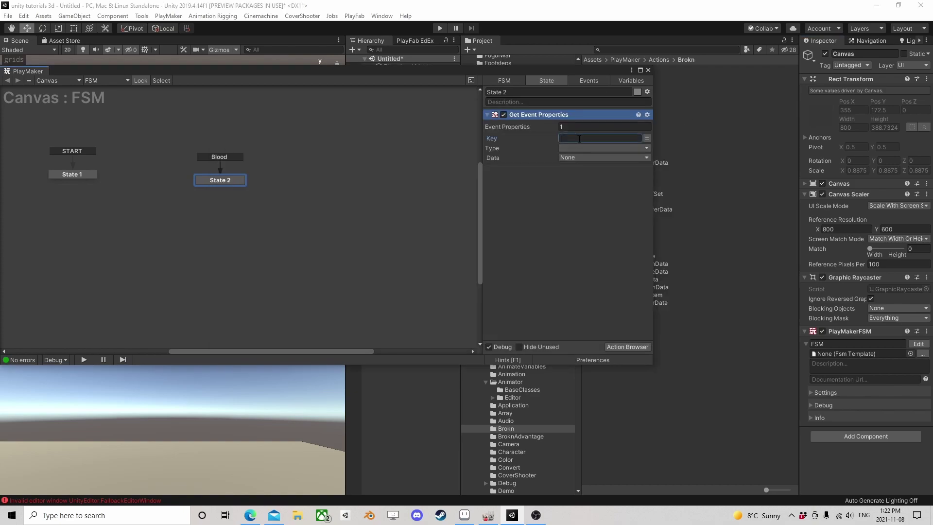
pyautogui.write('Attacker')
pyautogui.click(577, 146)
pyautogui.click(594, 186)
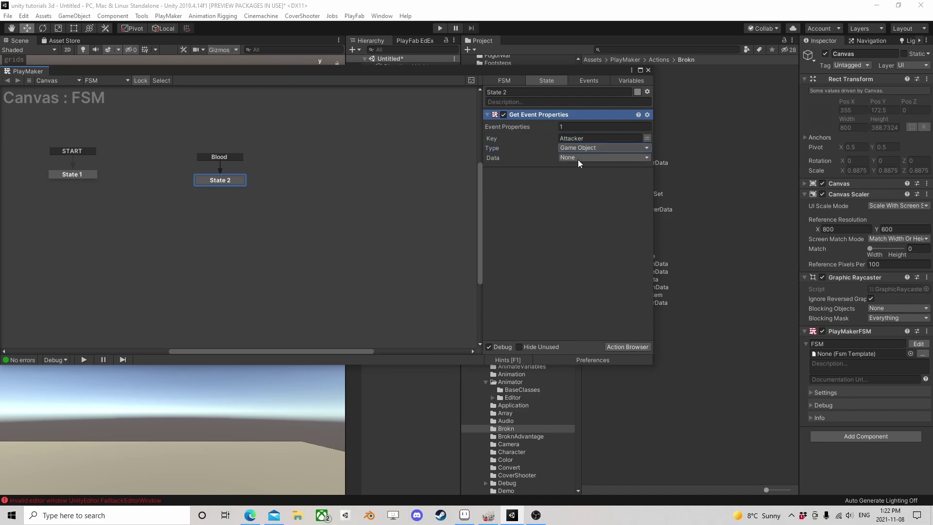
pyautogui.click(578, 158)
pyautogui.click(596, 193)
pyautogui.write('Attac')
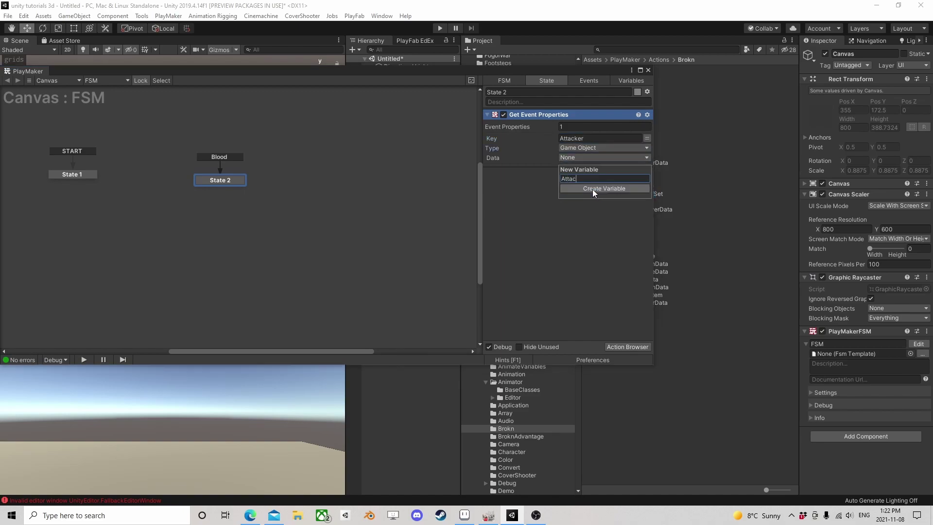
pyautogui.write('ker')
pyautogui.click(592, 188)
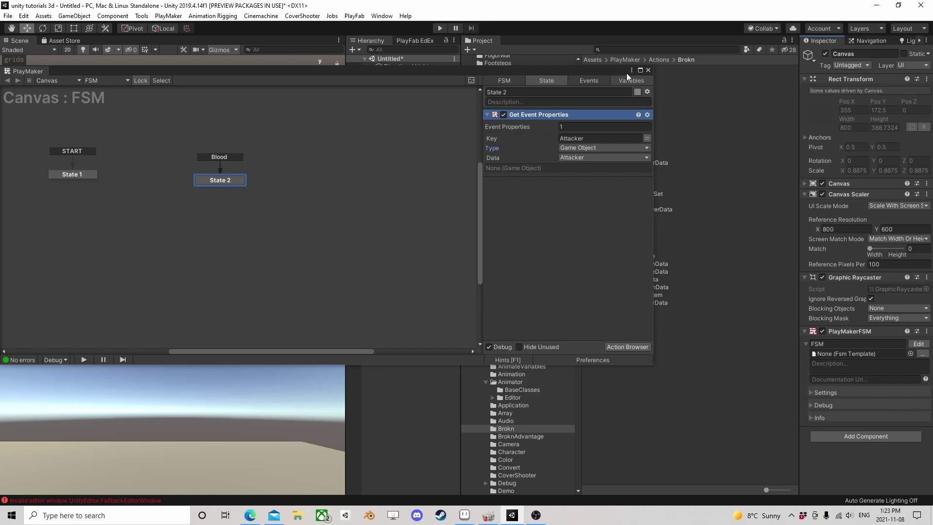
pyautogui.click(648, 70)
# In the Capsule's Health FSM, make the Damage state's Send Event use a specified game object and assign the Canvas.
pyautogui.click(399, 105)
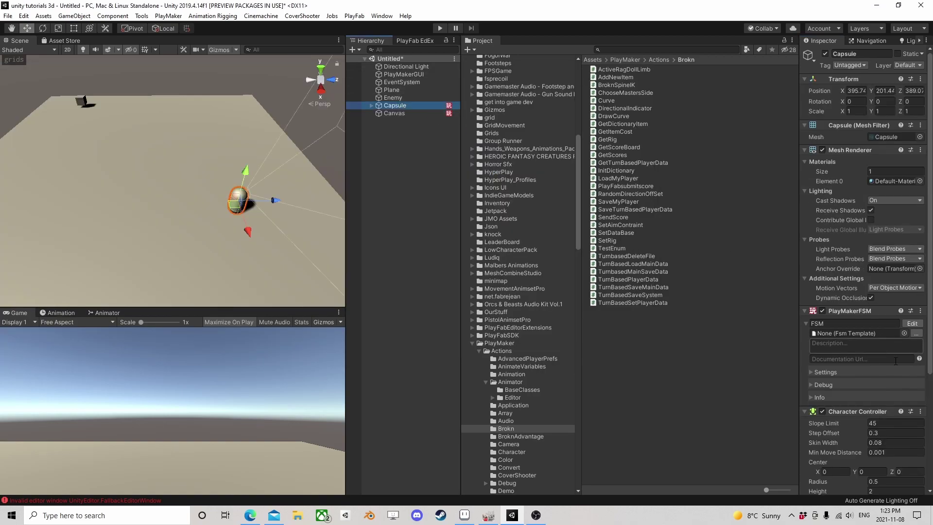
pyautogui.scroll(-5, 895, 361)
pyautogui.click(912, 359)
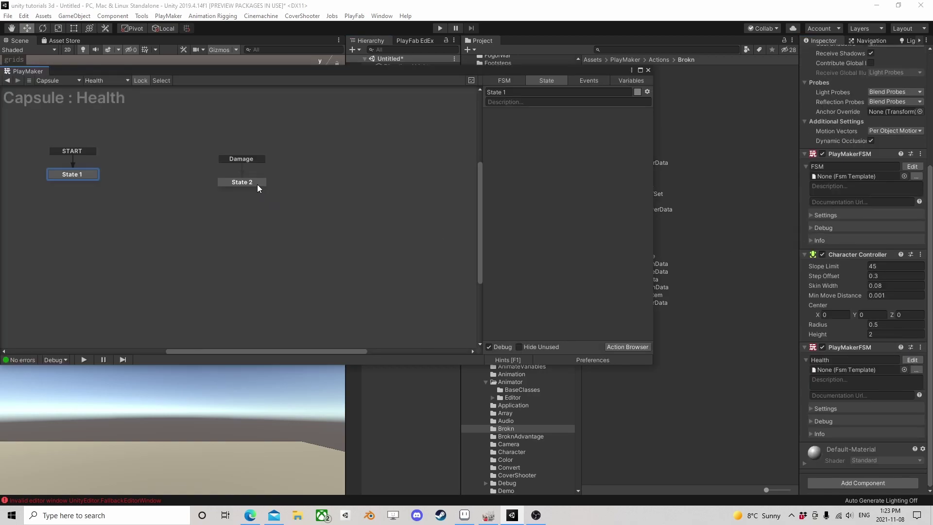
pyautogui.click(252, 183)
pyautogui.moveTo(590, 74); pyautogui.dragTo(354, 69)
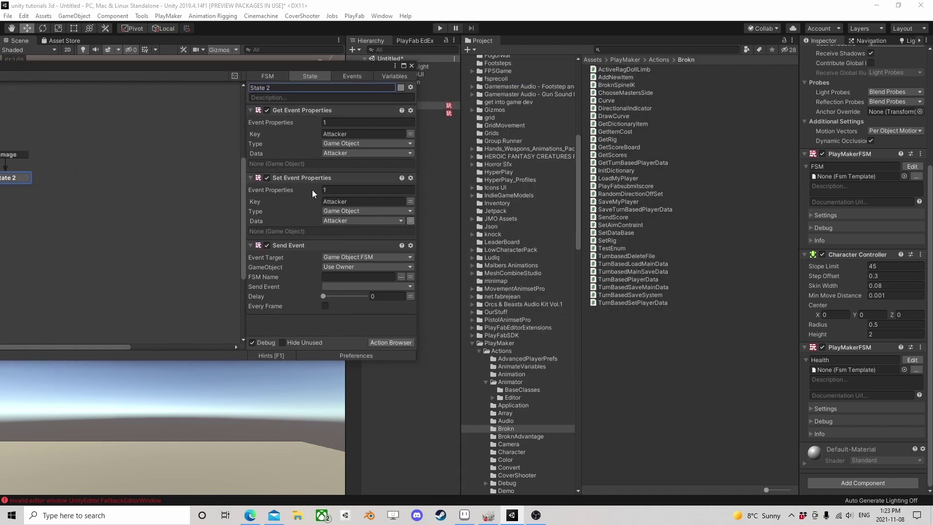
pyautogui.click(389, 266)
pyautogui.click(372, 283)
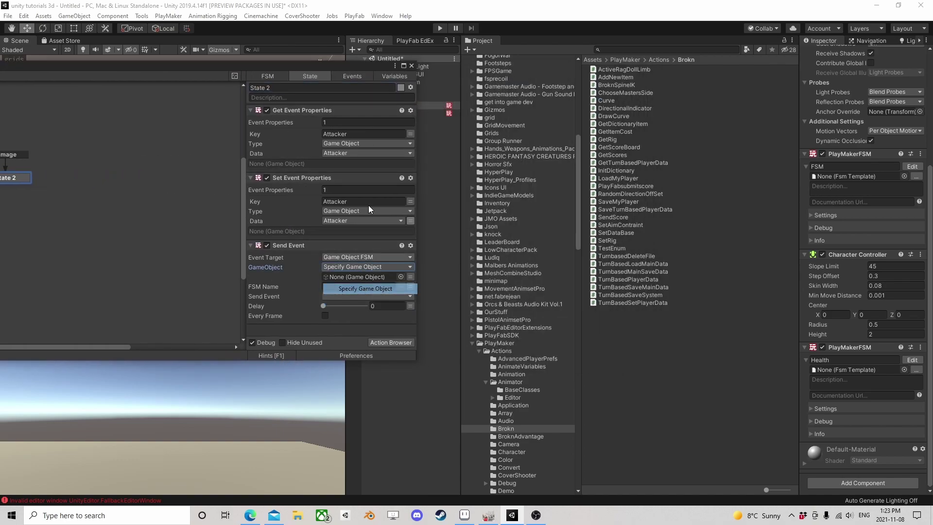
pyautogui.moveTo(366, 65); pyautogui.dragTo(293, 63)
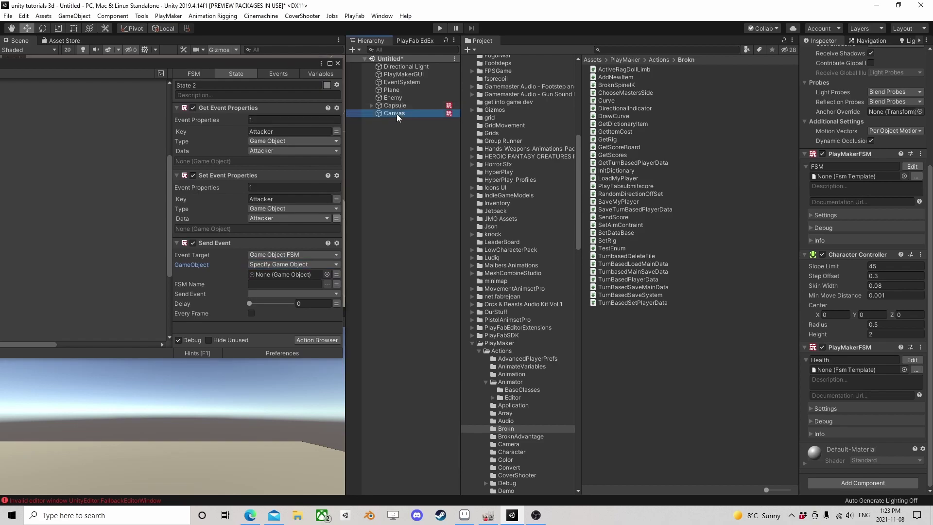
pyautogui.moveTo(396, 114); pyautogui.dragTo(277, 273)
# Choose FSM as the Send Event action's target FSM name and Blood as the event to send.
pyautogui.click(327, 283)
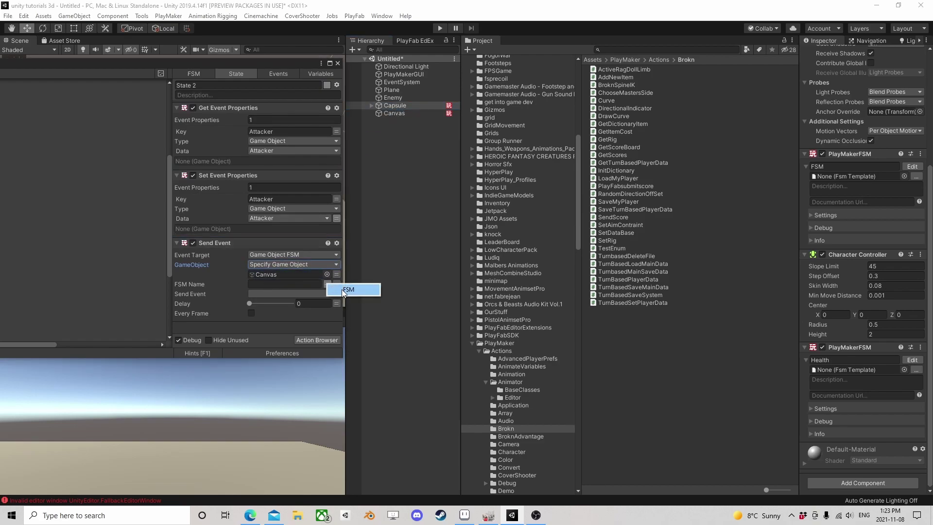
pyautogui.click(342, 290)
pyautogui.click(306, 293)
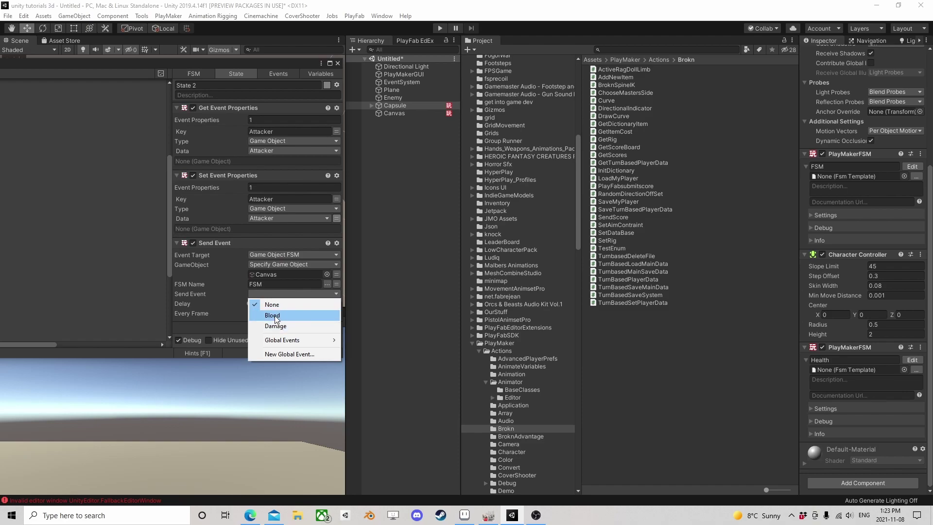
pyautogui.click(273, 314)
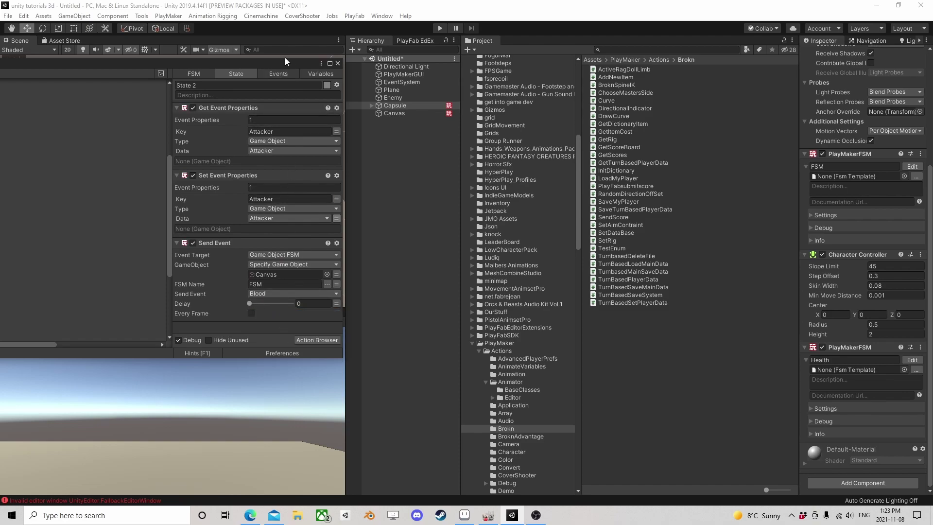
pyautogui.click(337, 63)
# Add a second PlayMakerFSM component to the Canvas and name it pool.
pyautogui.click(428, 113)
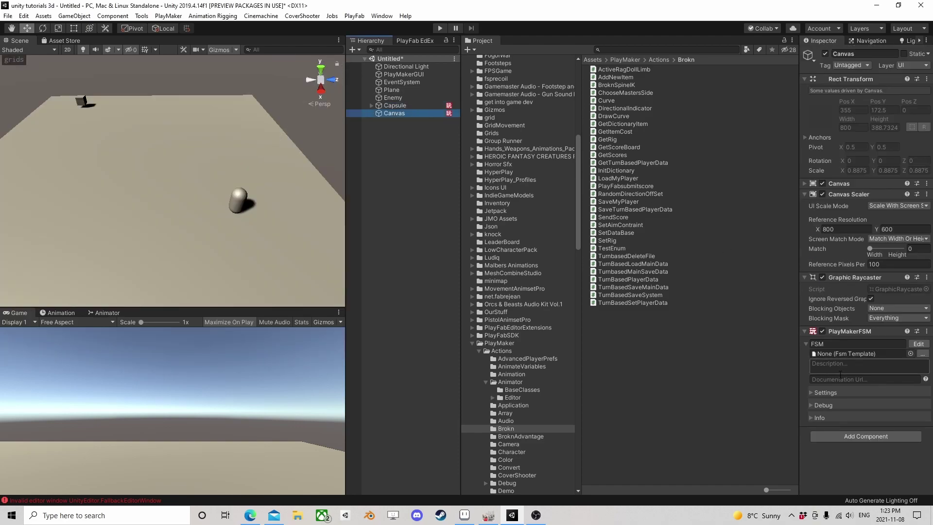
pyautogui.click(859, 435)
pyautogui.click(845, 399)
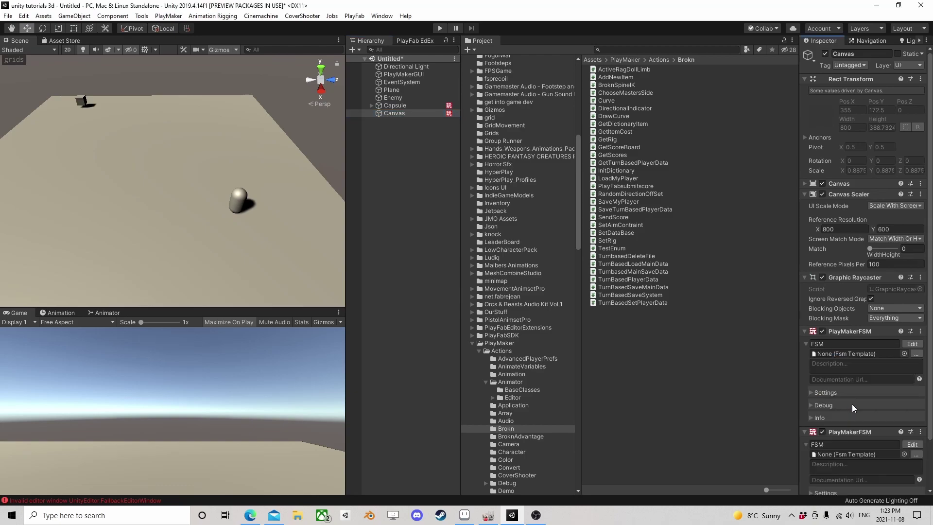
pyautogui.click(840, 444)
pyautogui.write('pool')
# Add a Pooler Spawn action to State 2 in the Canvas's first FSM.
pyautogui.click(912, 343)
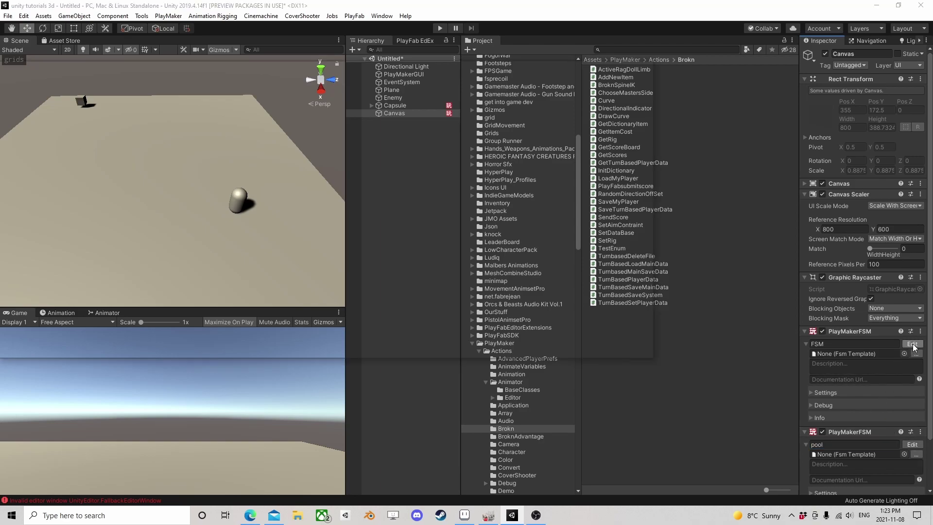
pyautogui.click(232, 177)
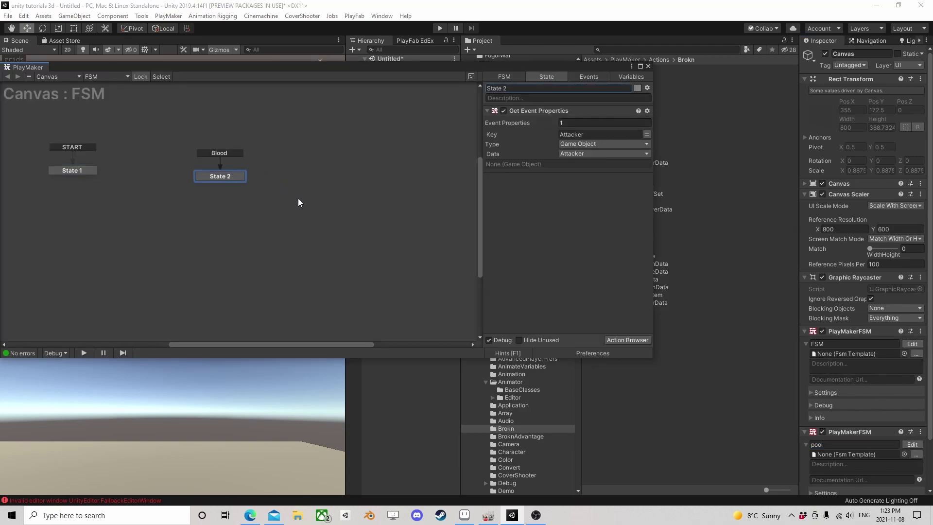
pyautogui.click(621, 339)
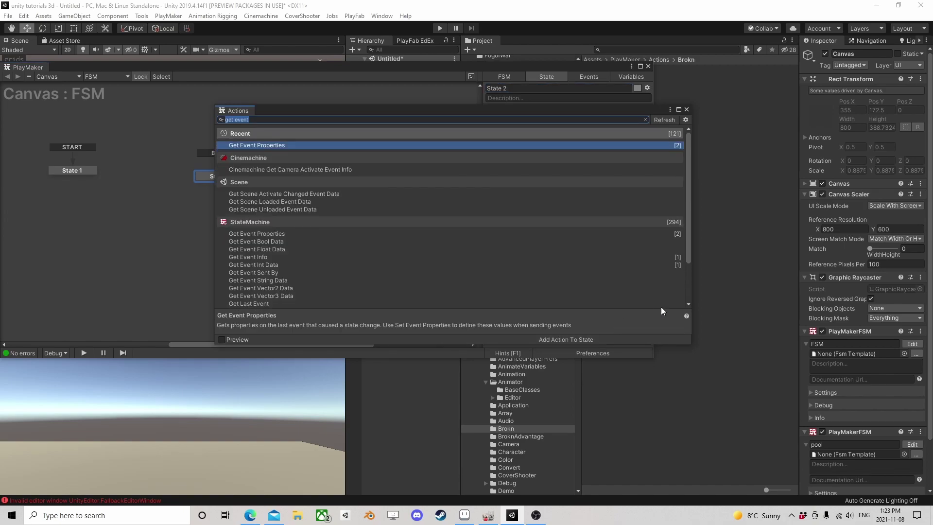
pyautogui.write('pooler')
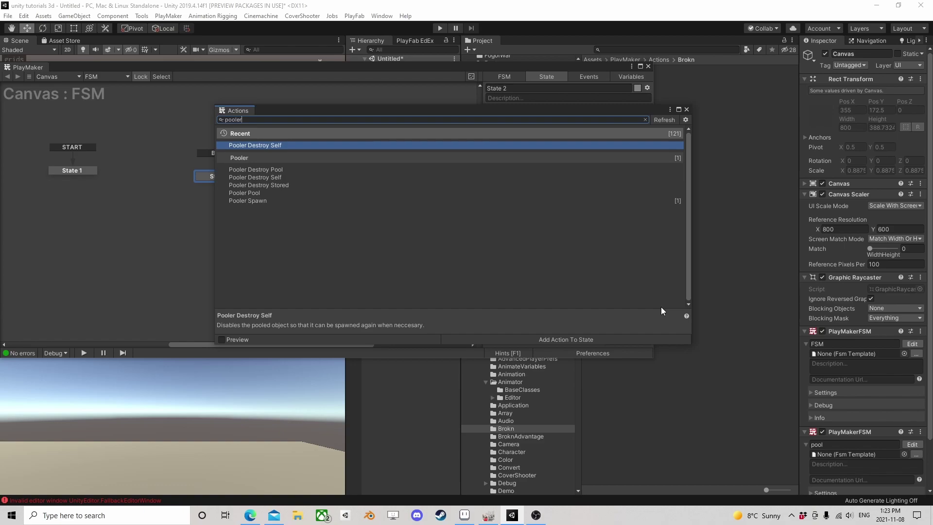
pyautogui.press('Down')
pyautogui.press('Down')
pyautogui.press('Down')
pyautogui.press('Down')
pyautogui.press('Down')
pyautogui.press('Down')
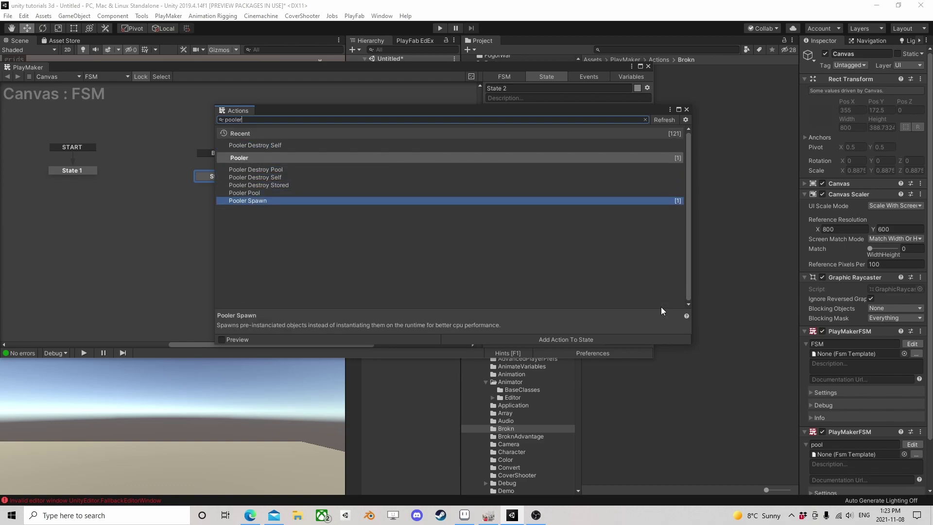
pyautogui.press('Return')
# Add a Set Parent action to State 2.
pyautogui.write('set pare')
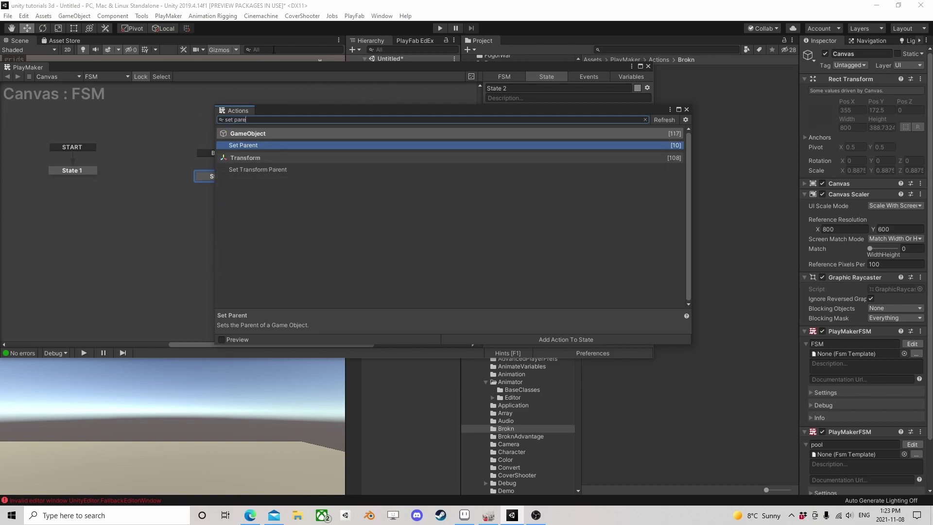
pyautogui.doubleClick(249, 145)
pyautogui.click(686, 110)
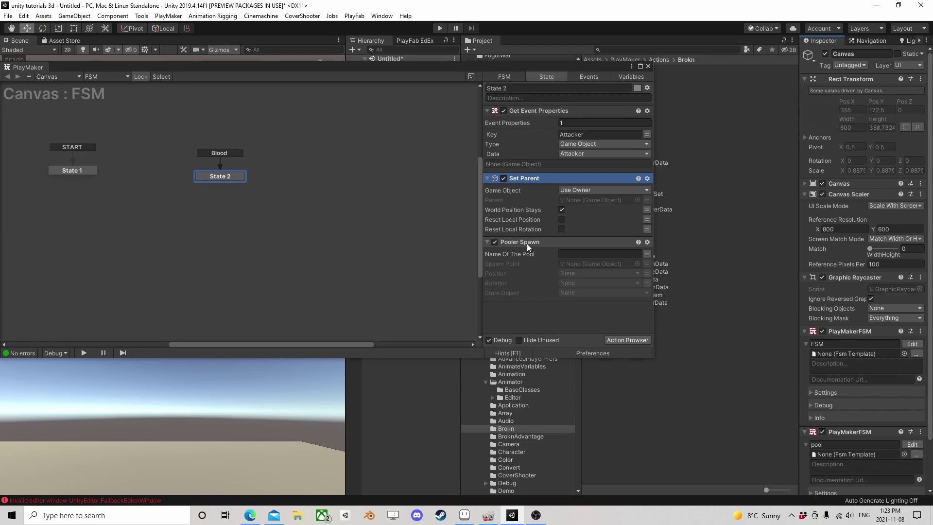
# Set the Pooler Spawn action's pool name to Blood.
pyautogui.click(584, 254)
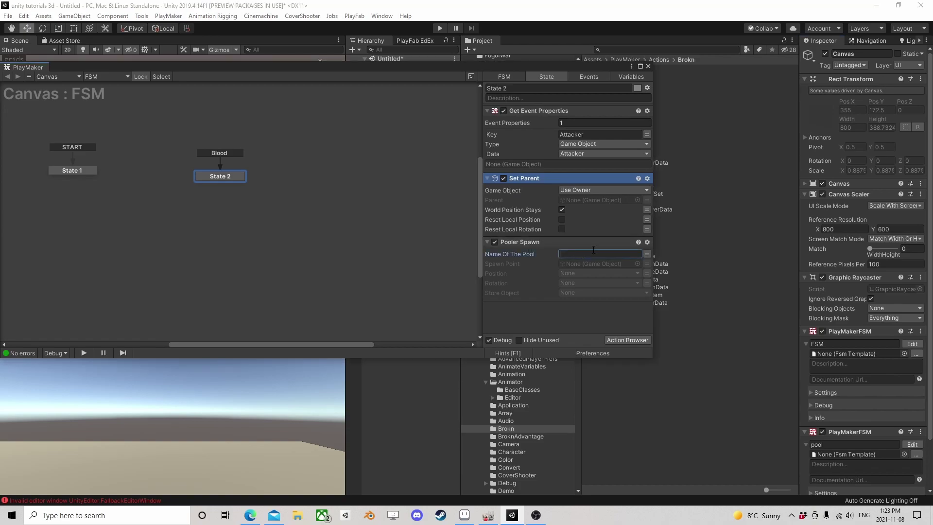
pyautogui.write('Blood')
pyautogui.moveTo(585, 71); pyautogui.dragTo(285, 76)
pyautogui.click(345, 269)
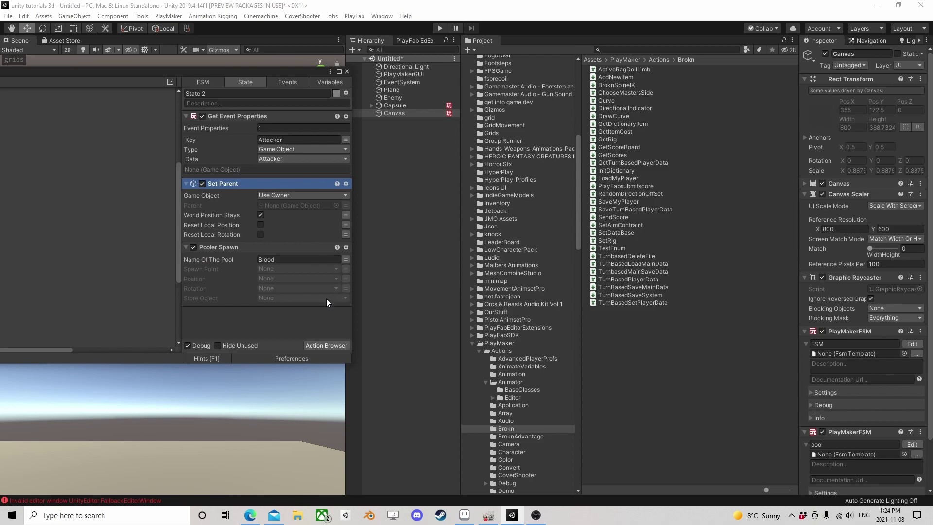
# Store the object spawned by Pooler Spawn in a new variable named CreatedBlood.
pyautogui.click(284, 298)
pyautogui.click(311, 342)
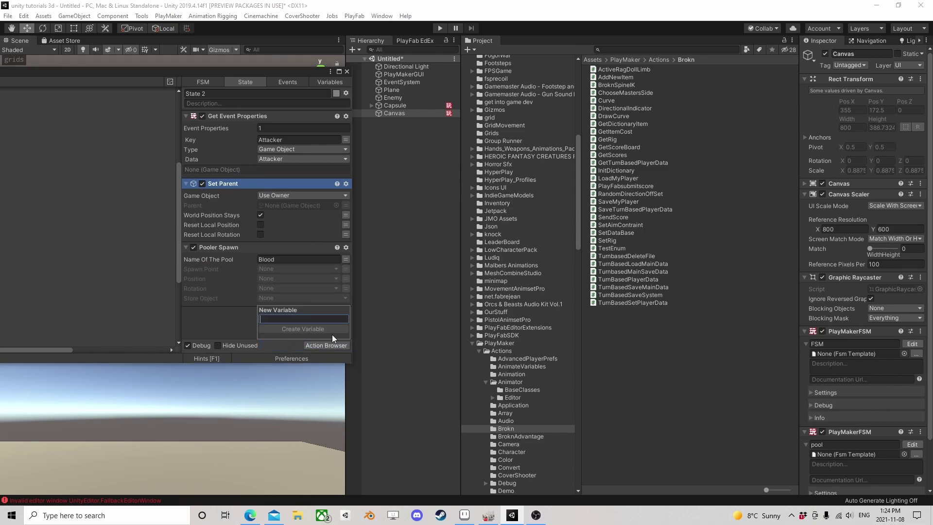
pyautogui.write('Created')
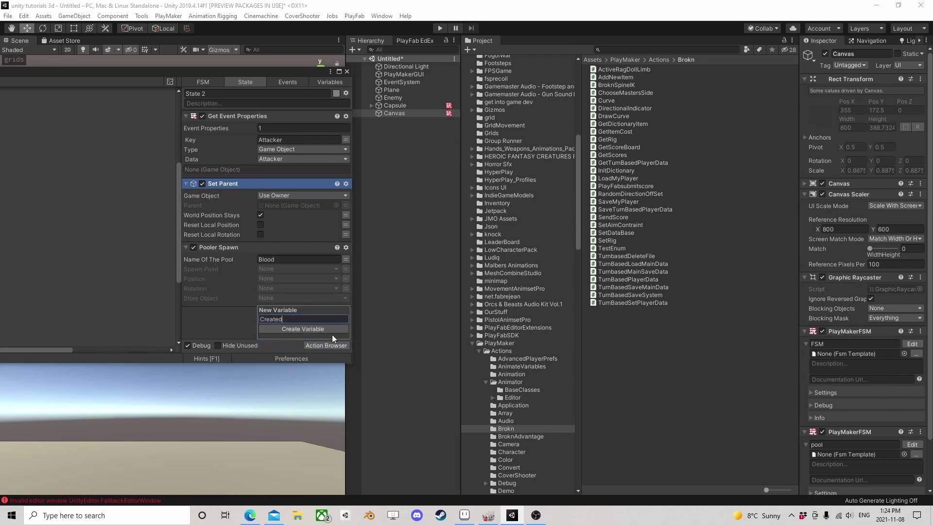
pyautogui.write('Blood')
pyautogui.press('Return')
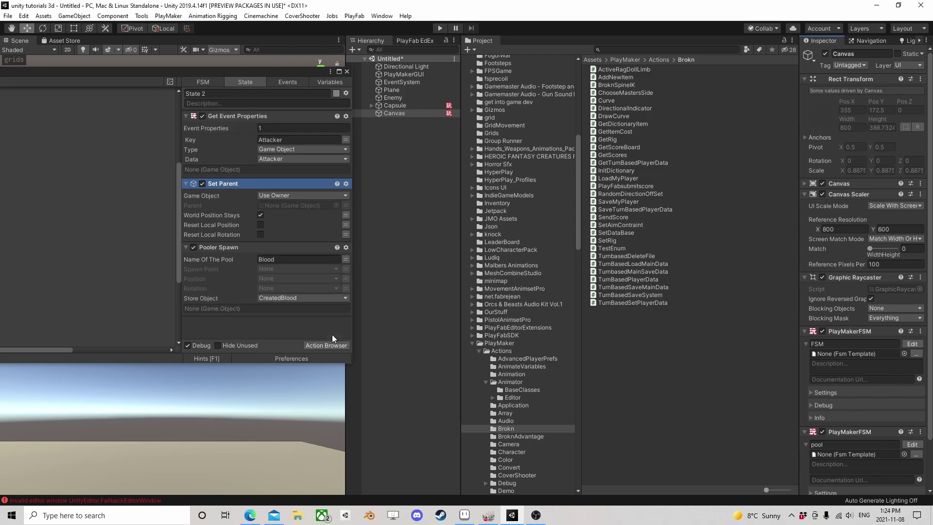
pyautogui.click(327, 345)
pyautogui.write('set a')
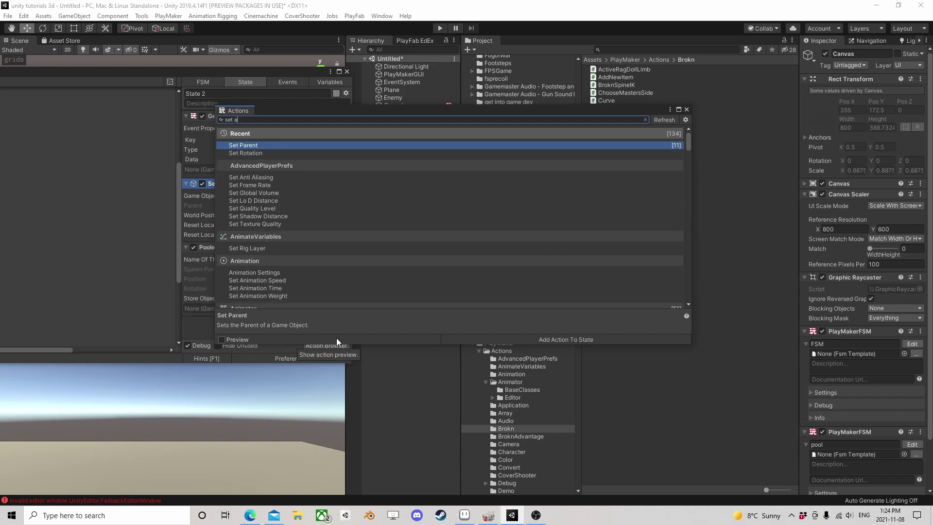
pyautogui.press('BackSpace')
pyautogui.write('par')
pyautogui.press('Return')
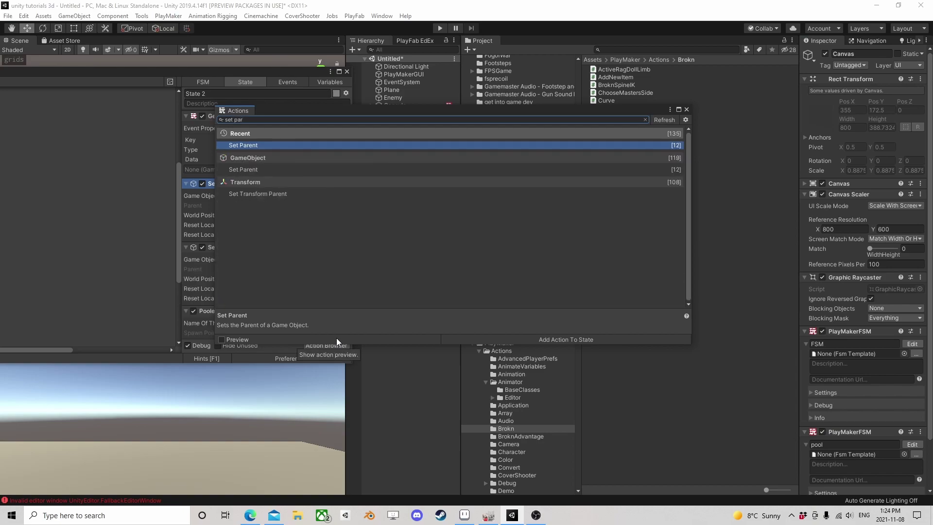
pyautogui.click(687, 109)
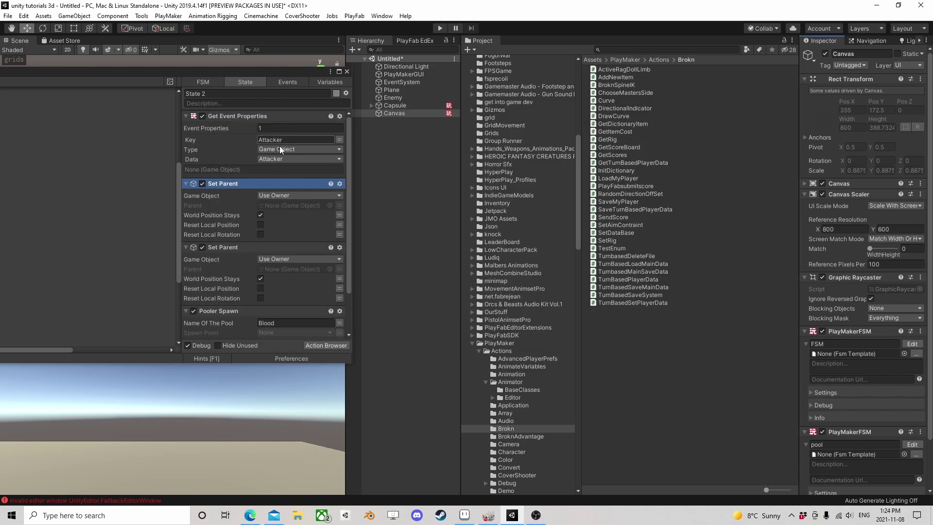
pyautogui.click(203, 183)
pyautogui.moveTo(232, 336); pyautogui.dragTo(242, 260)
pyautogui.rightClick(227, 185)
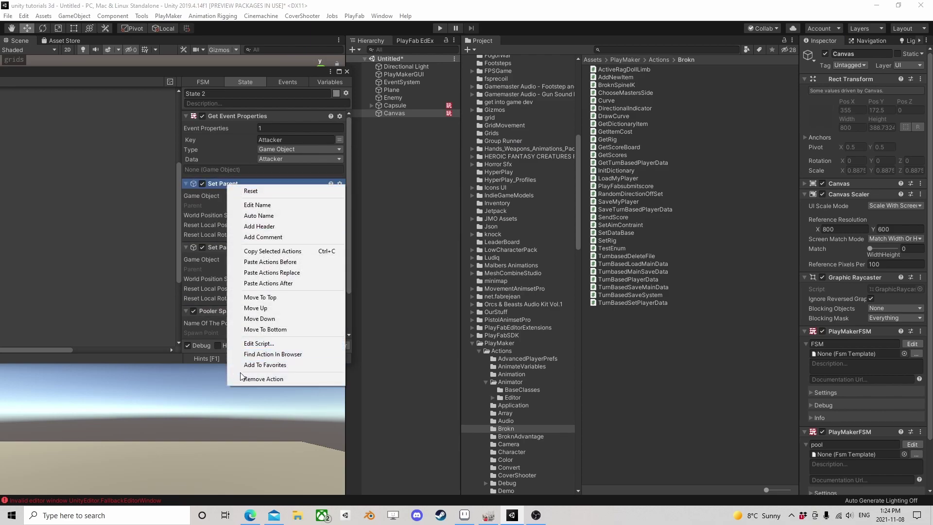
pyautogui.click(262, 379)
# Place the Set Parent action below Pooler Spawn and make it use a specified game object, the CreatedBlood variable.
pyautogui.click(227, 183)
pyautogui.moveTo(227, 184); pyautogui.dragTo(287, 312)
pyautogui.click(315, 270)
pyautogui.click(311, 289)
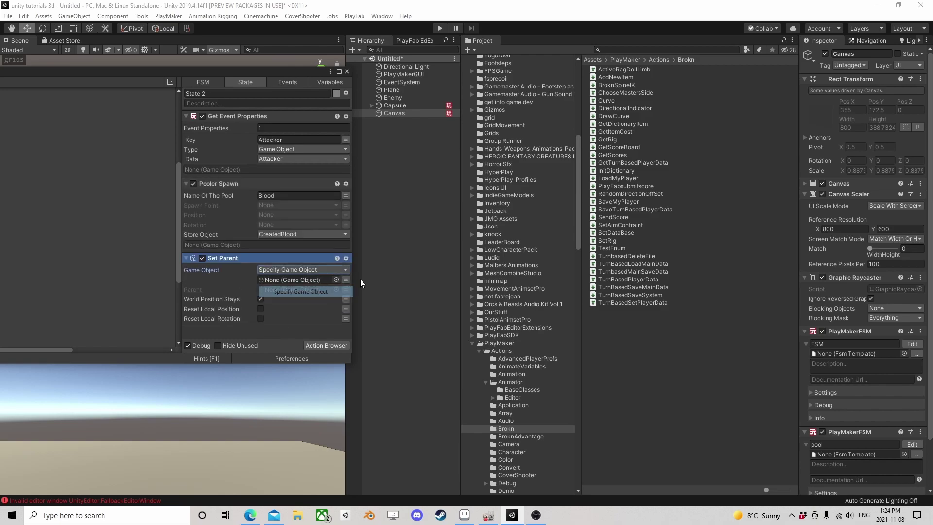
pyautogui.click(301, 279)
pyautogui.click(285, 304)
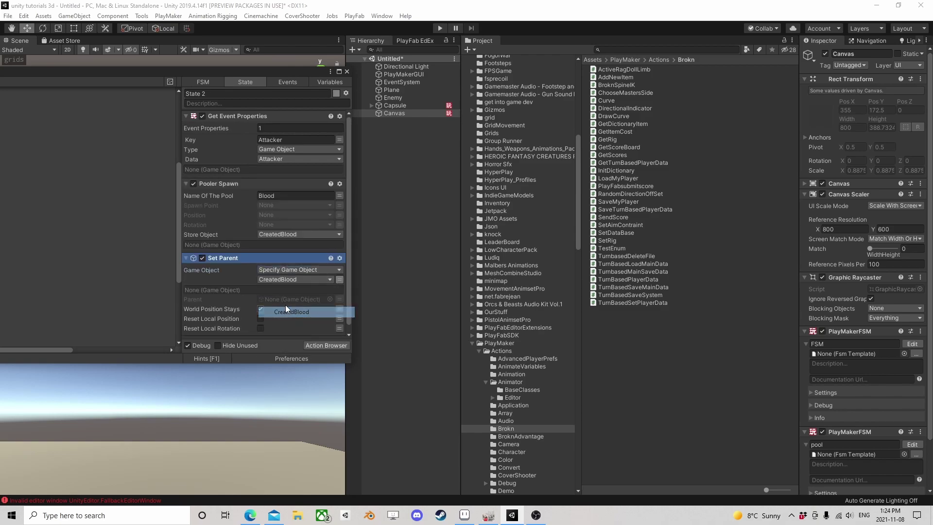
# Assign the Canvas as the Set Parent action's parent, with World Position Stays off and Reset Local Position on.
pyautogui.moveTo(401, 117); pyautogui.dragTo(282, 298)
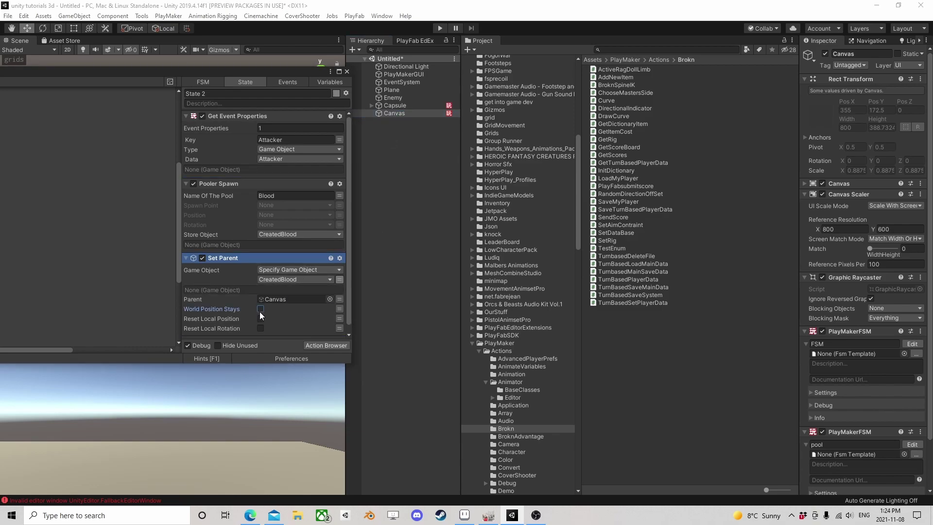
pyautogui.click(261, 318)
pyautogui.scroll(-1, 311, 325)
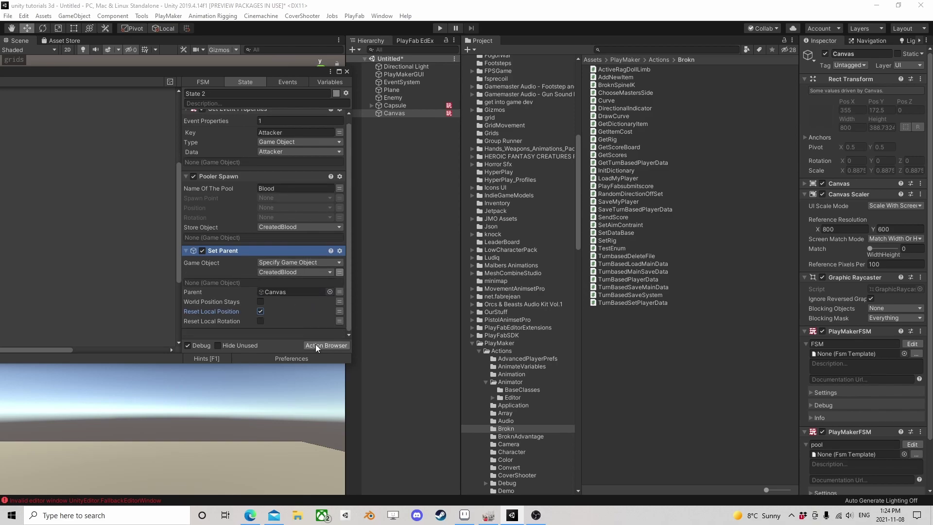
# Add a Directional Indicator action to State 2 and make it the last action.
pyautogui.click(316, 344)
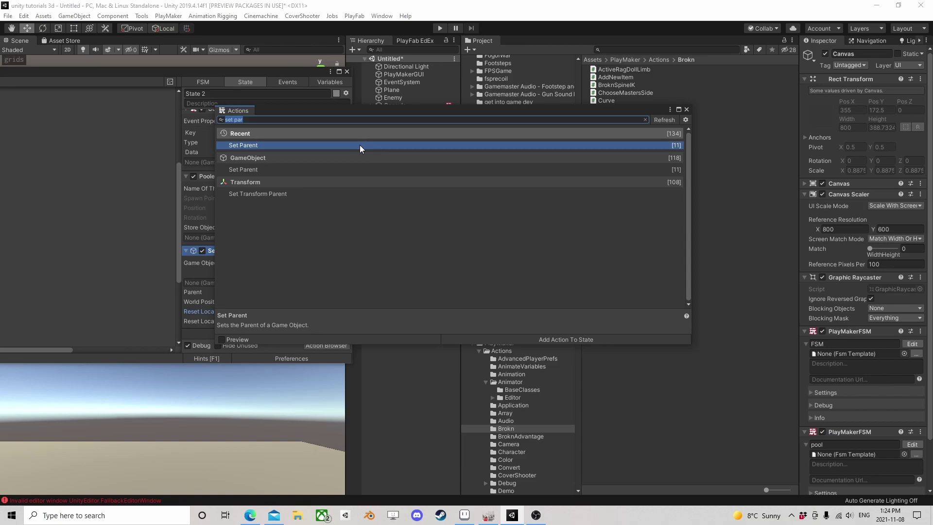
pyautogui.write('ind')
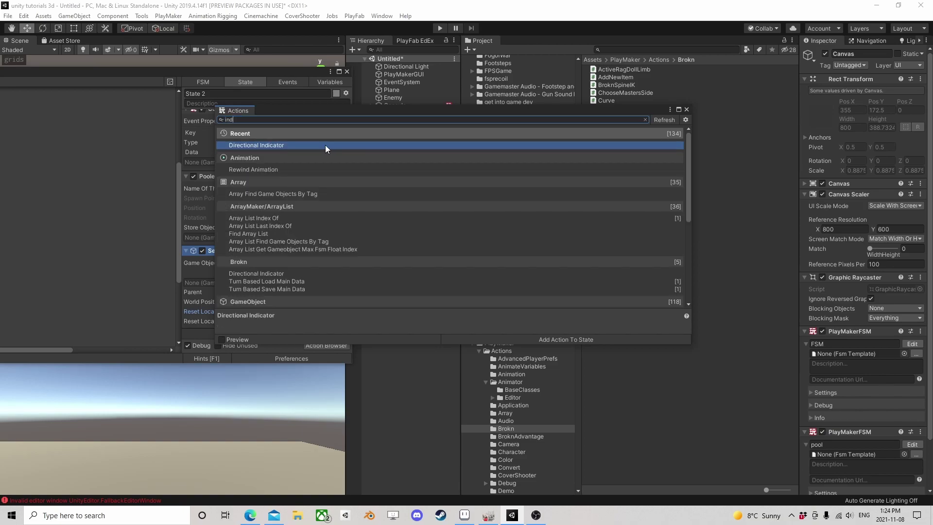
pyautogui.doubleClick(282, 145)
pyautogui.click(686, 109)
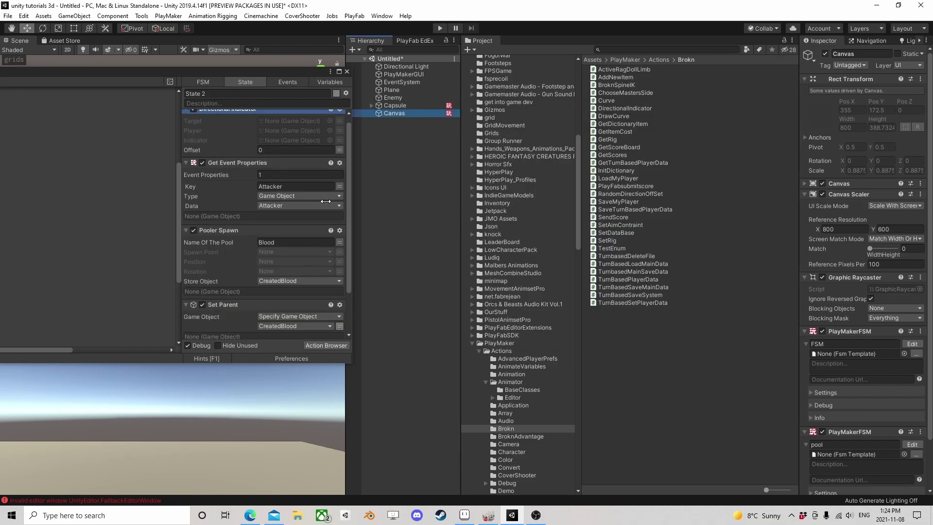
pyautogui.rightClick(241, 117)
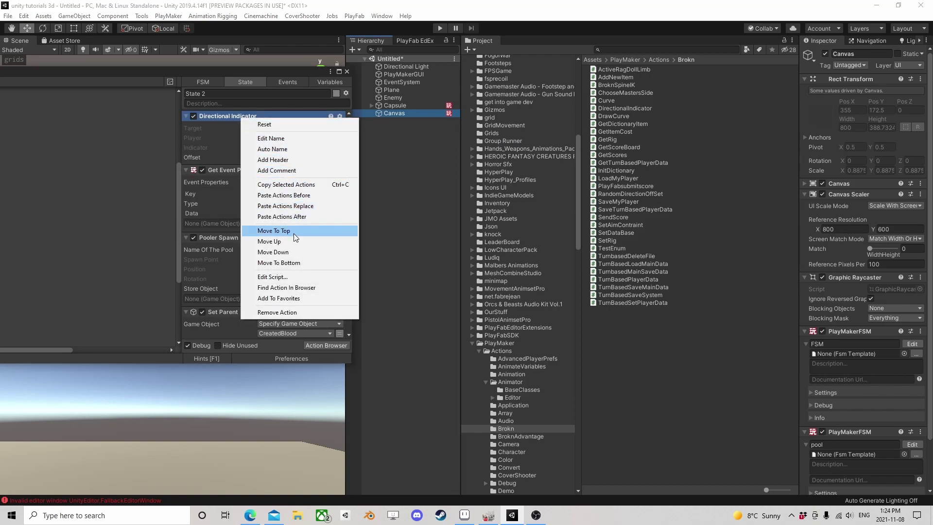
pyautogui.click(284, 263)
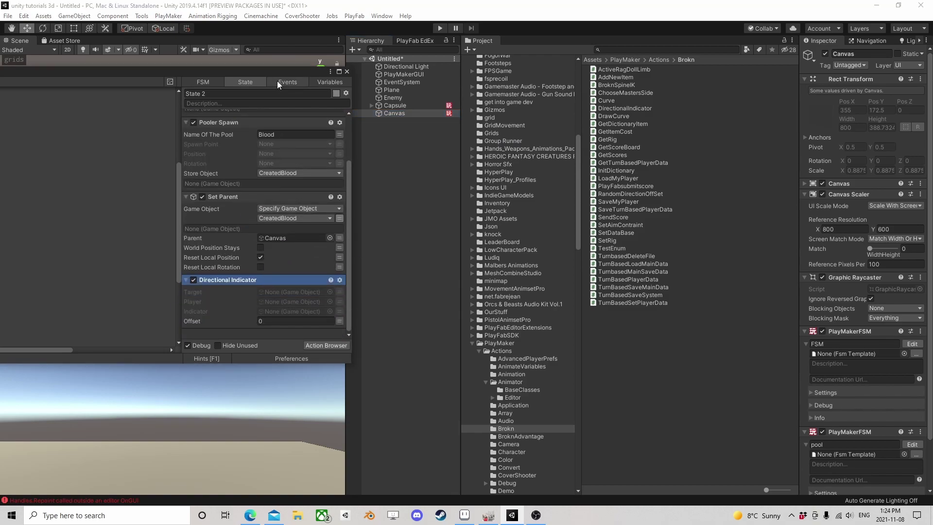
# Set the Directional Indicator's target to the Attacker variable.
pyautogui.moveTo(281, 74); pyautogui.dragTo(319, 58)
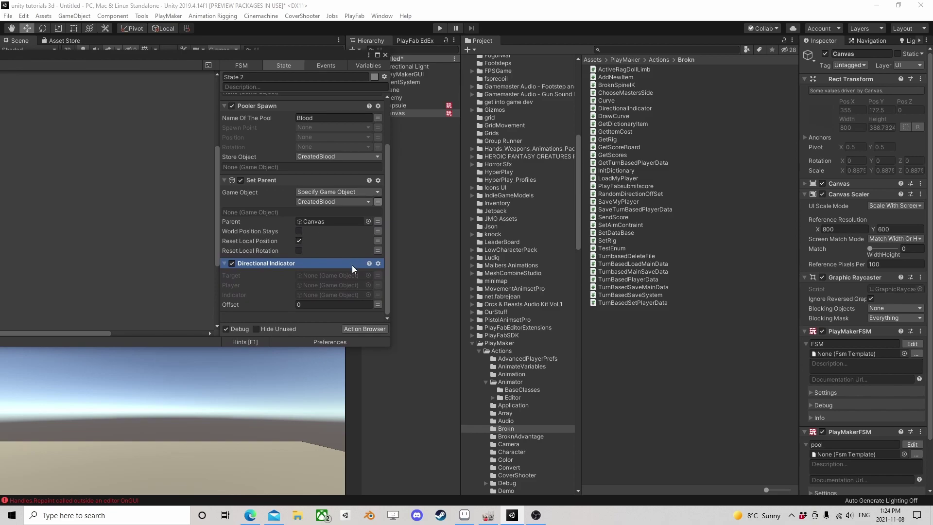
pyautogui.click(378, 276)
pyautogui.click(333, 275)
pyautogui.click(316, 297)
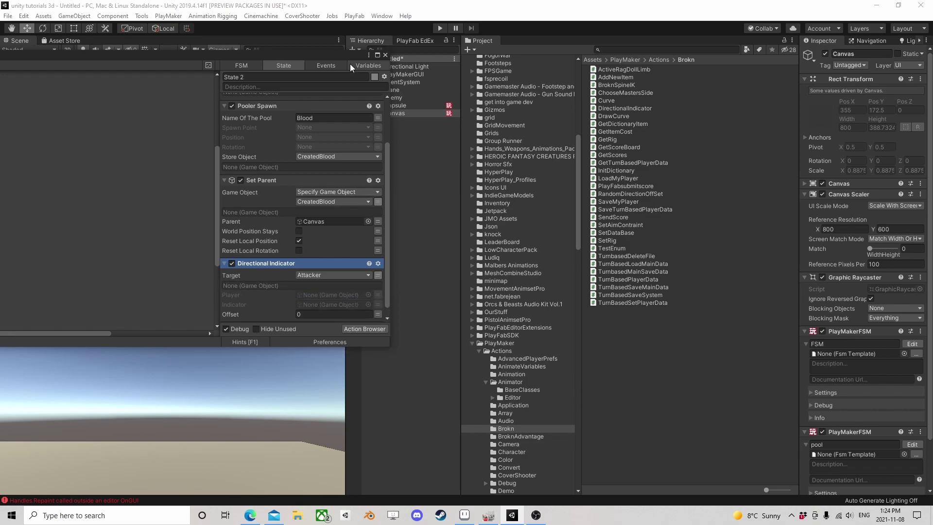
# Review State 2's actions and examine the Capsule and its child Camera in the scene to compare the two objects.
pyautogui.moveTo(344, 56); pyautogui.dragTo(291, 57)
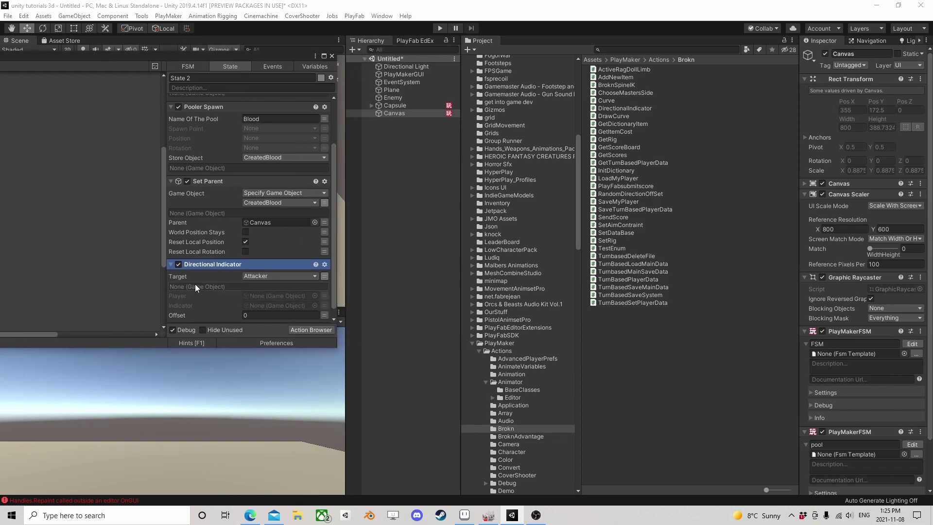
pyautogui.scroll(3, 269, 266)
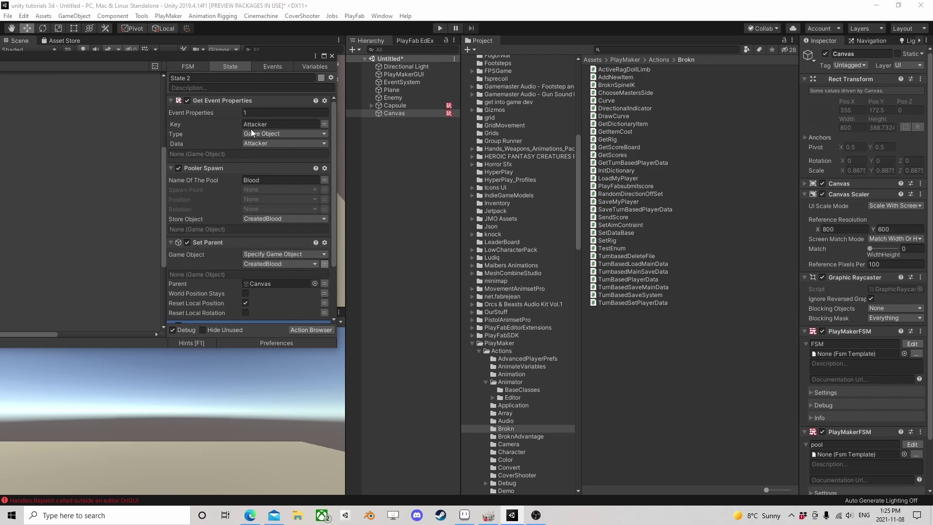
pyautogui.scroll(-3, 255, 141)
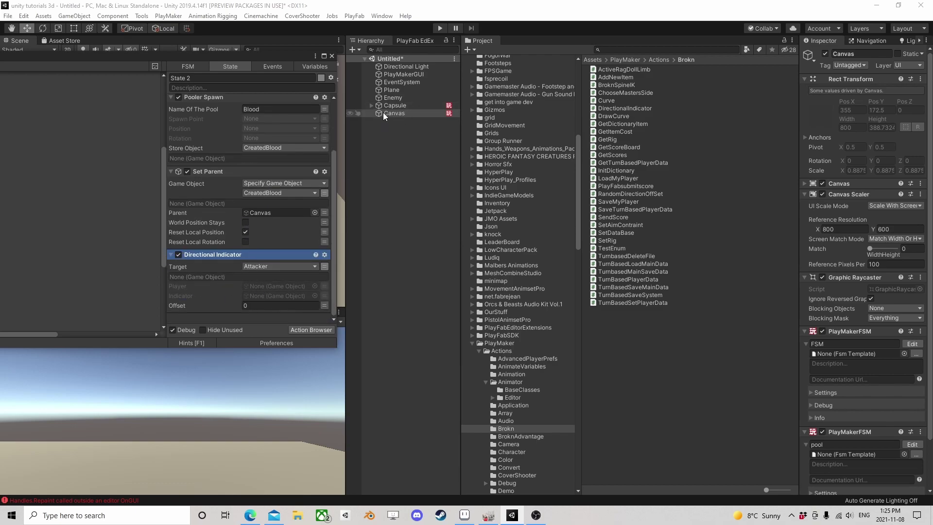
pyautogui.click(371, 105)
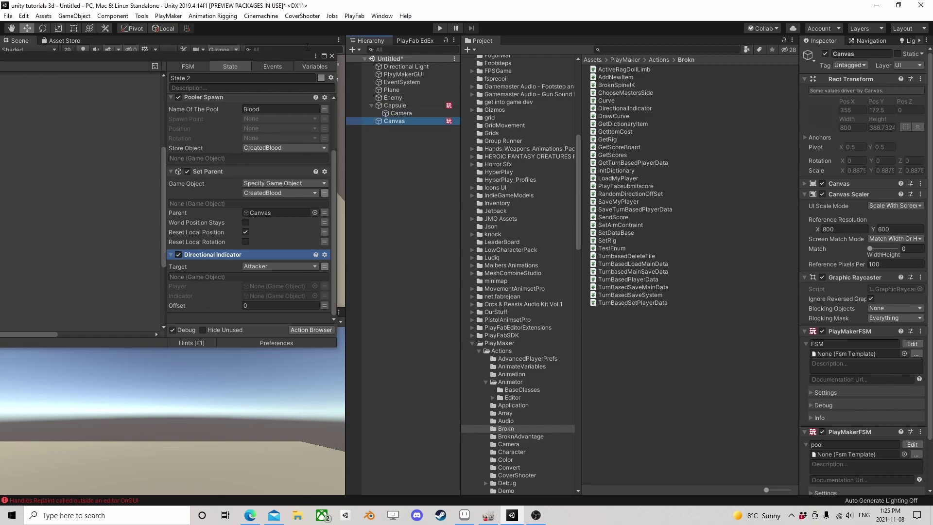
pyautogui.moveTo(296, 57); pyautogui.dragTo(347, 202)
pyautogui.click(372, 199)
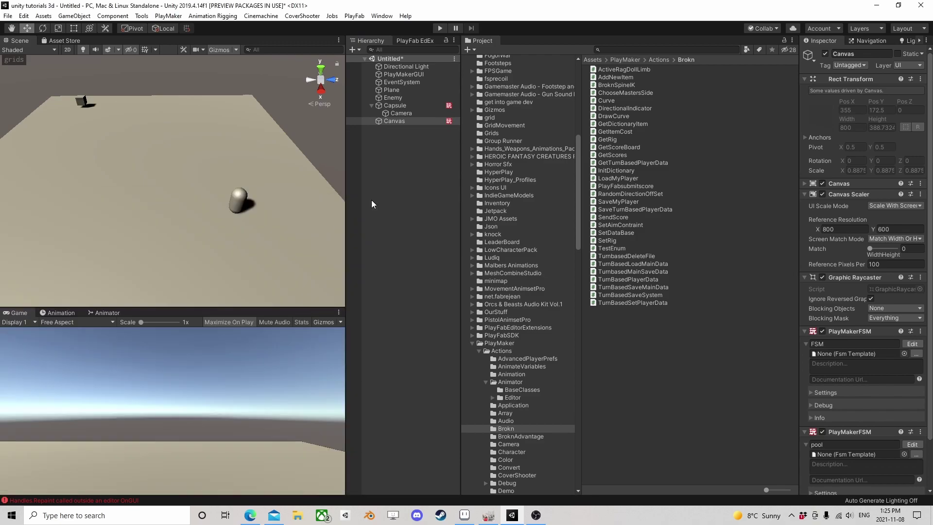
pyautogui.click(395, 106)
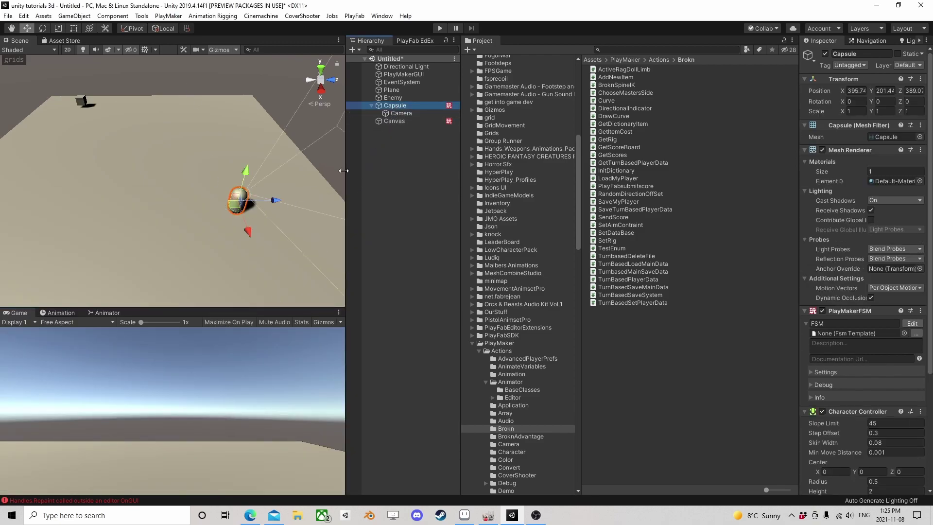
pyautogui.click(405, 113)
pyautogui.click(398, 106)
pyautogui.click(414, 113)
pyautogui.click(419, 105)
# Play-test the scene by moving and looking around, compare the rotation of the Capsule and its child Camera, and stop play mode.
pyautogui.click(441, 30)
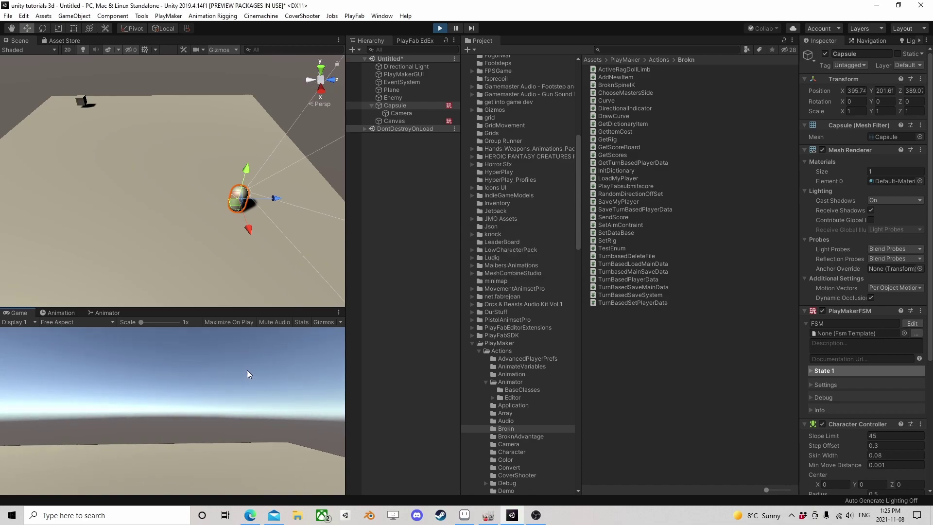
pyautogui.press('a')
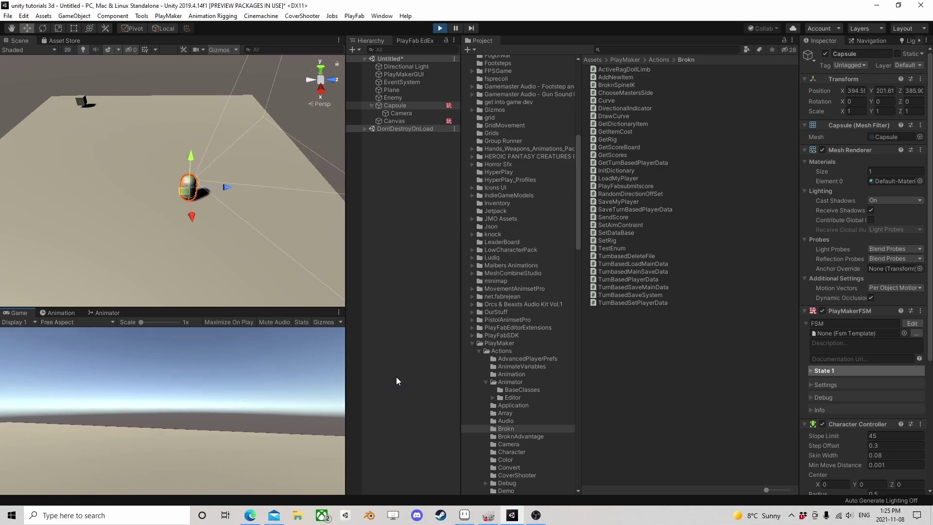
pyautogui.press('s')
pyautogui.press('d')
pyautogui.press('w')
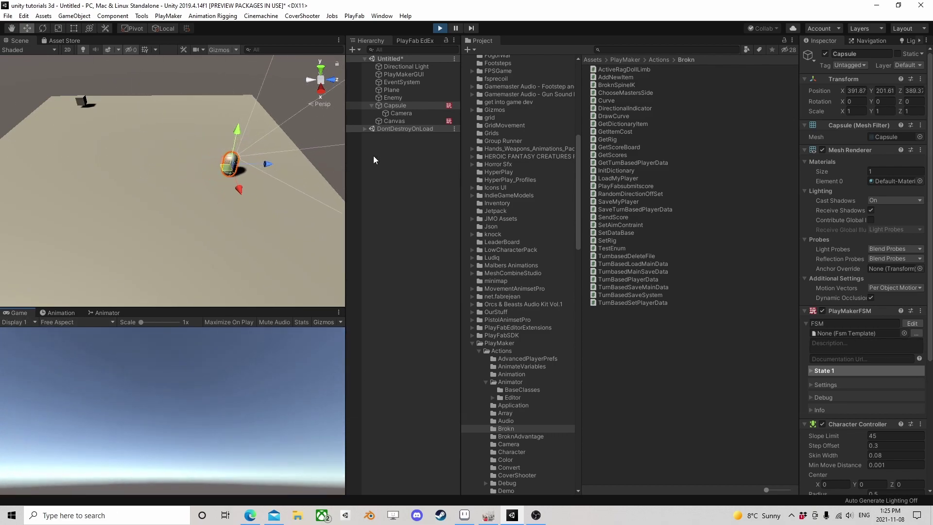
pyautogui.click(406, 115)
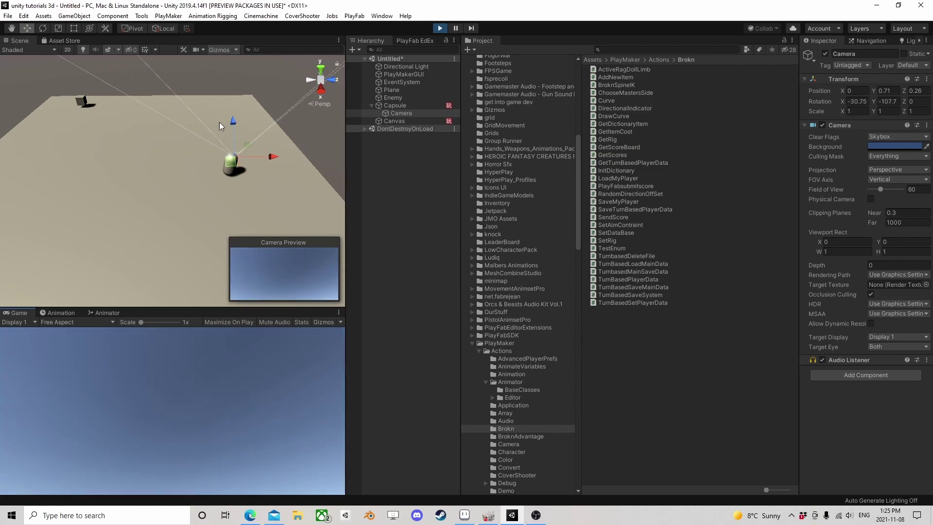
pyautogui.click(439, 28)
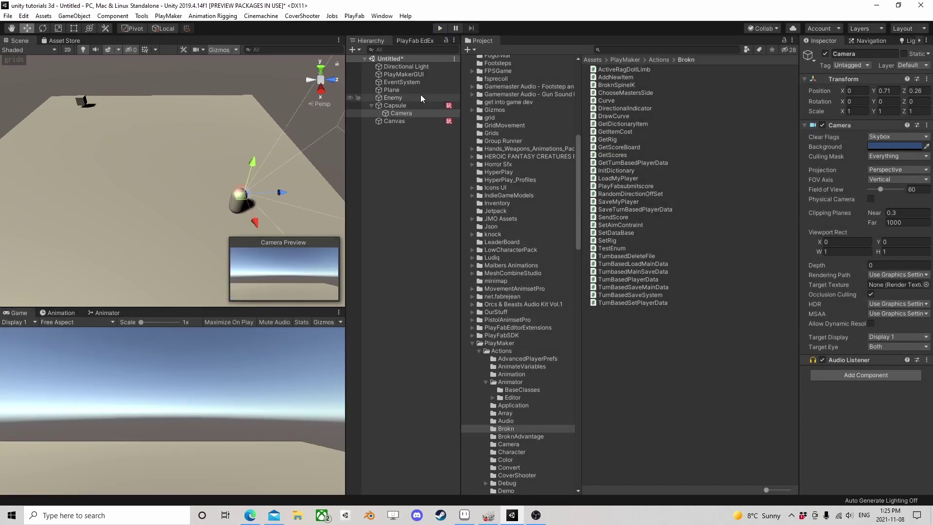
pyautogui.click(413, 113)
pyautogui.click(413, 107)
# In State 2 of the Canvas's main FSM, assign the Camera as the Directional Indicator's player.
pyautogui.click(409, 120)
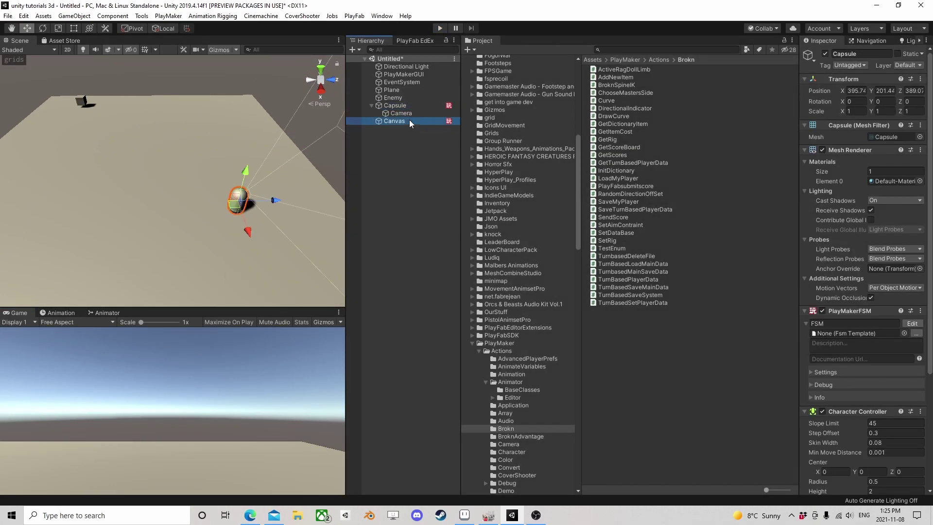
pyautogui.scroll(-3, 908, 362)
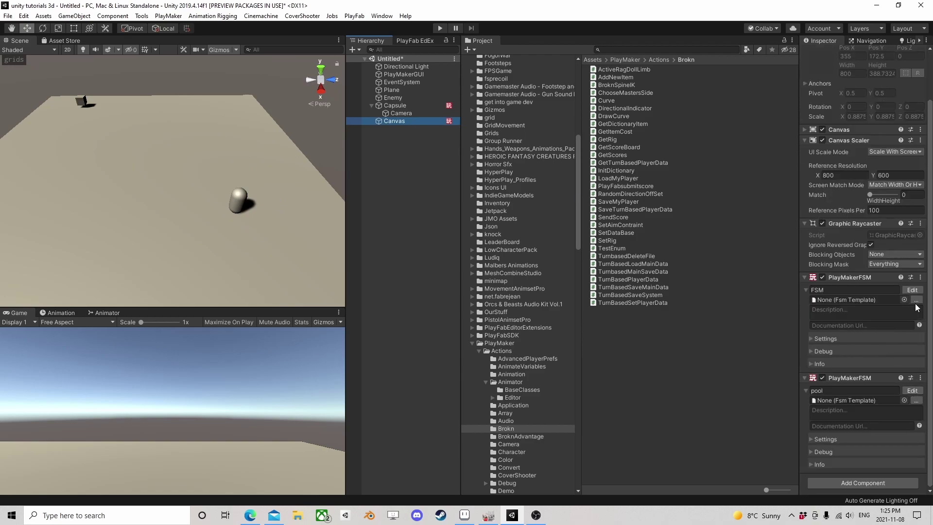
pyautogui.click(907, 290)
pyautogui.click(221, 311)
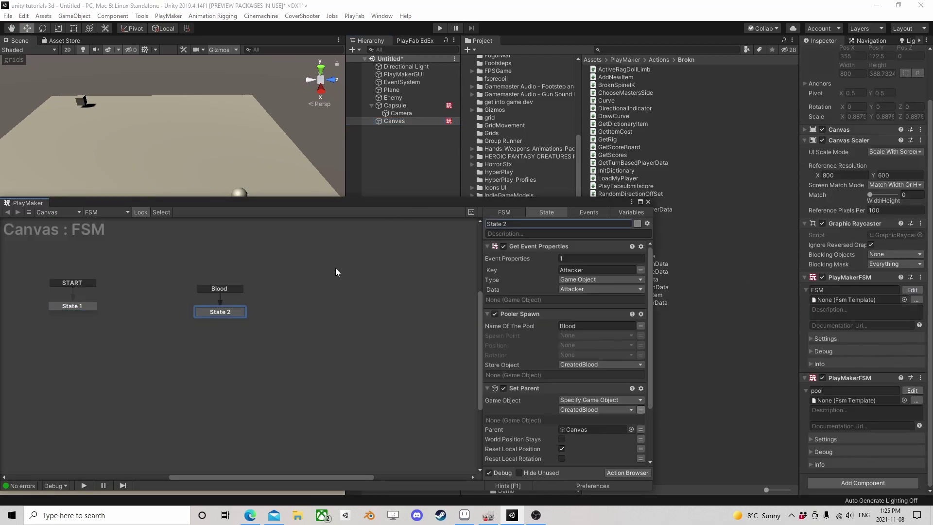
pyautogui.moveTo(471, 202); pyautogui.dragTo(168, 83)
pyautogui.scroll(-3, 206, 238)
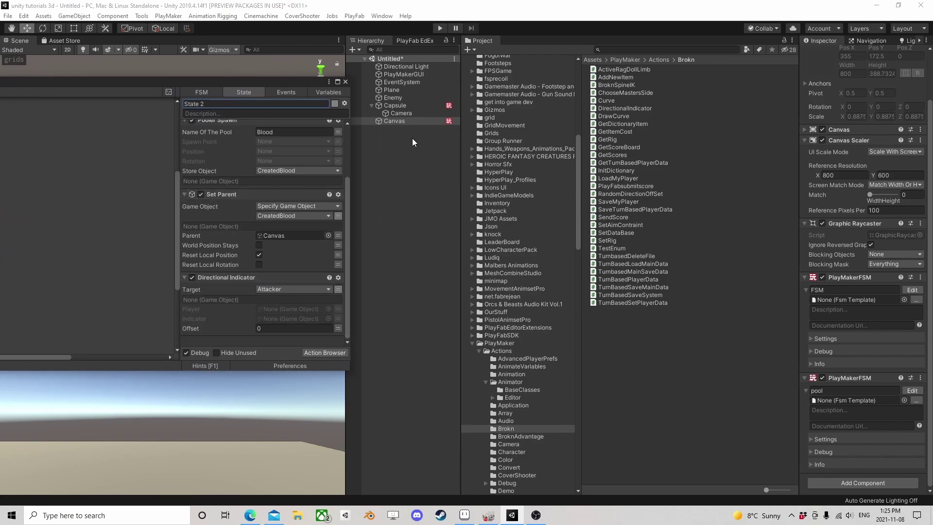
pyautogui.moveTo(396, 106); pyautogui.dragTo(285, 312)
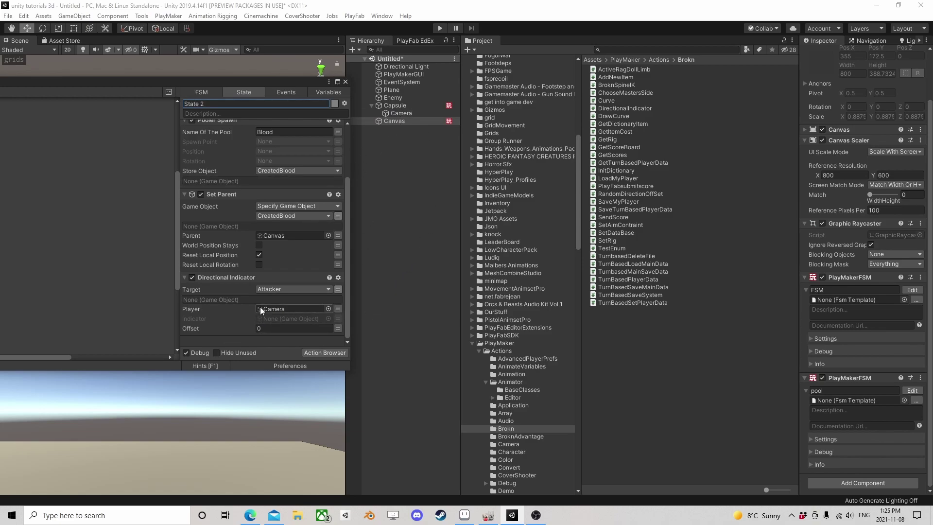
# Set the Directional Indicator's indicator to the CreatedBlood variable and close the FSM editor.
pyautogui.click(338, 318)
pyautogui.click(296, 318)
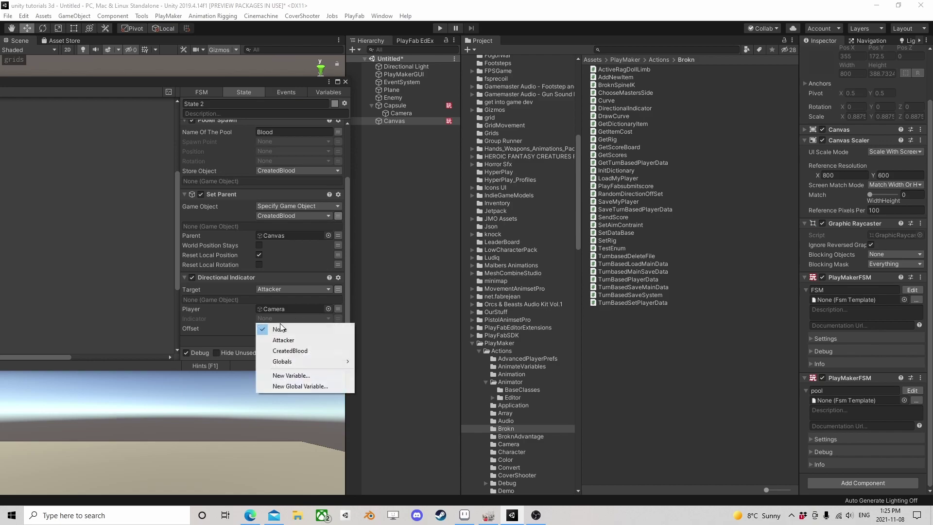
pyautogui.click(289, 351)
pyautogui.click(206, 339)
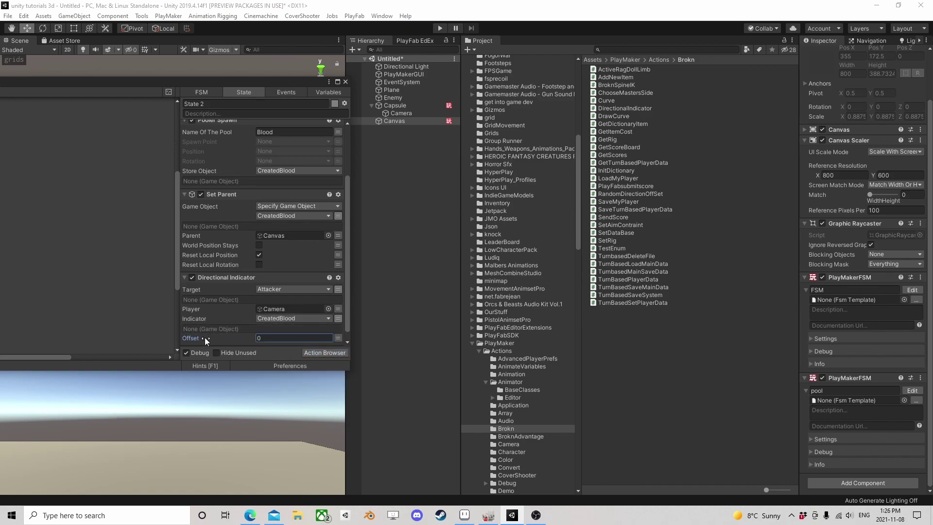
pyautogui.click(345, 82)
# Search the project assets for "bloodmark" and inspect the BloodMark prefab.
pyautogui.click(393, 121)
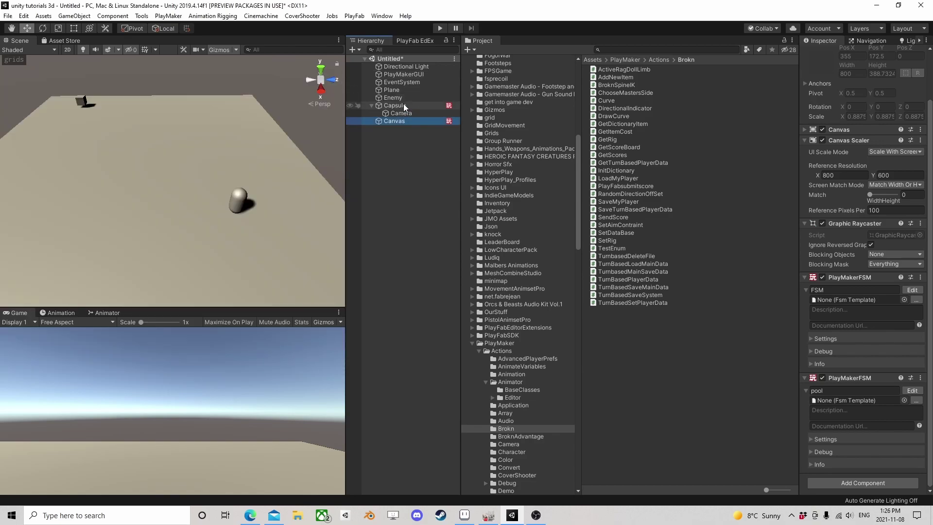
pyautogui.click(473, 343)
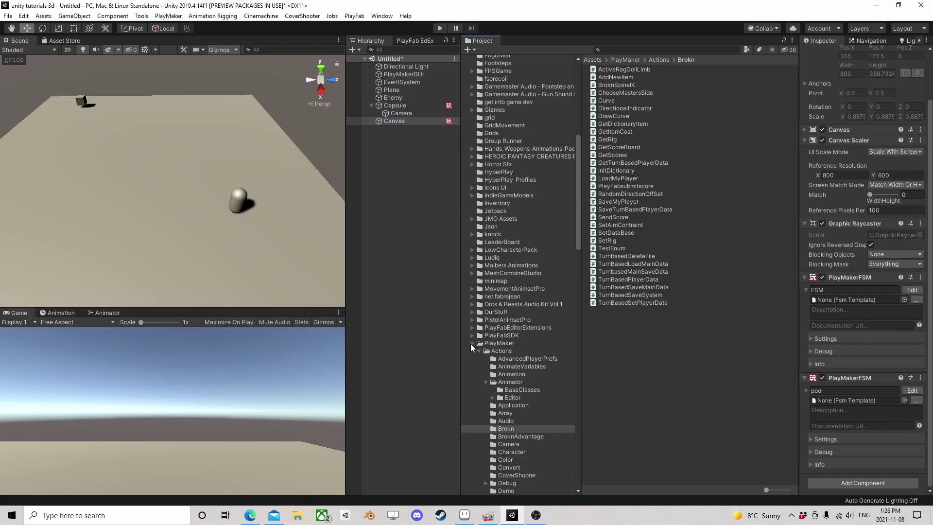
pyautogui.scroll(10, 519, 160)
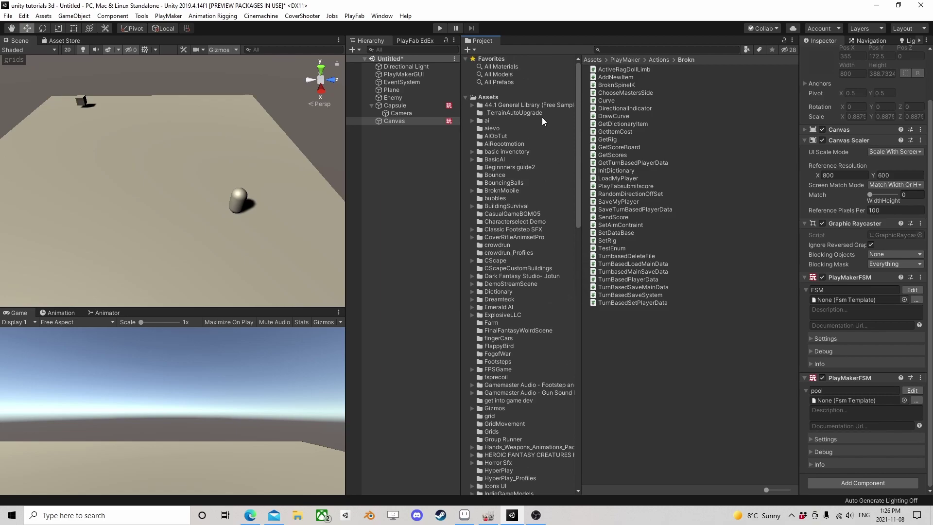
pyautogui.click(627, 50)
pyautogui.write('blood')
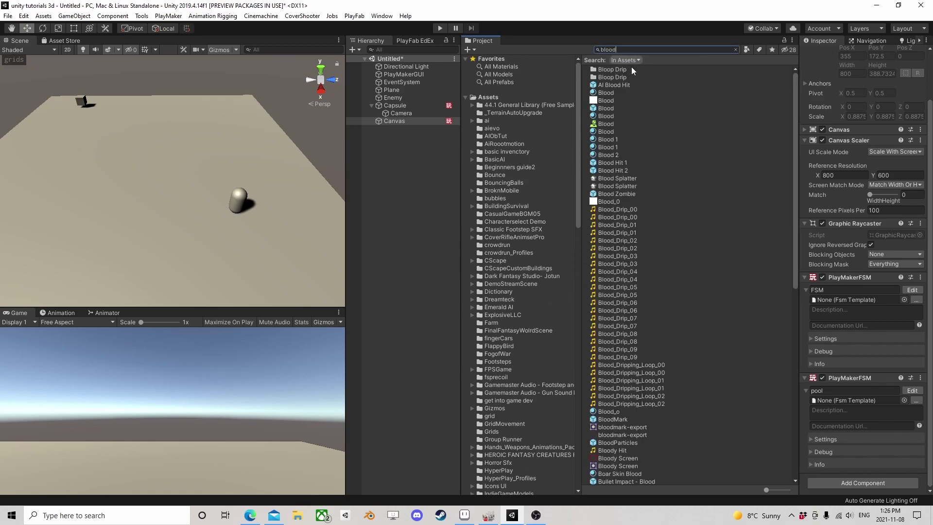
pyautogui.write('mark')
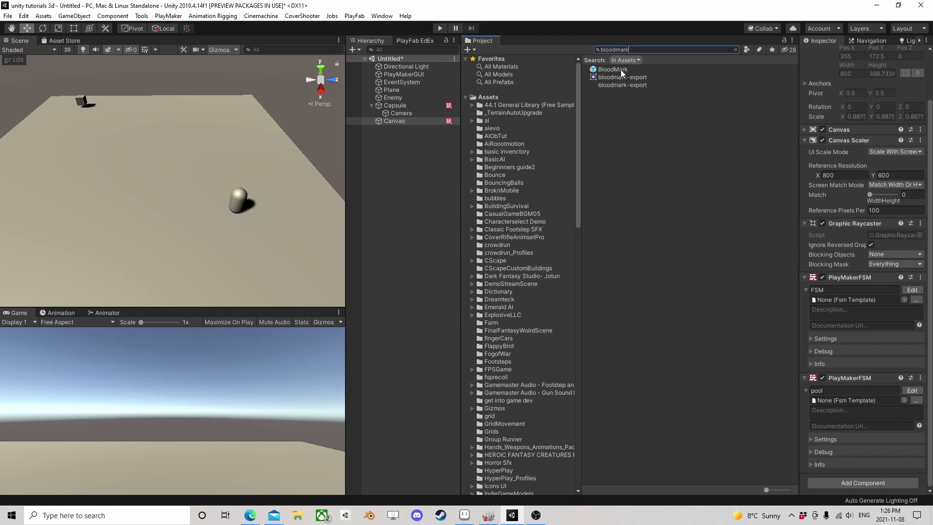
pyautogui.click(620, 70)
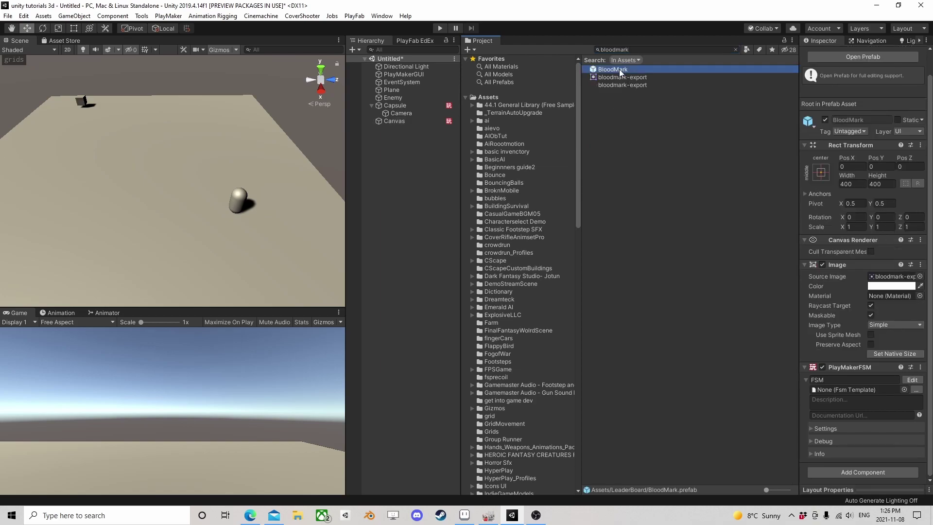
pyautogui.click(610, 112)
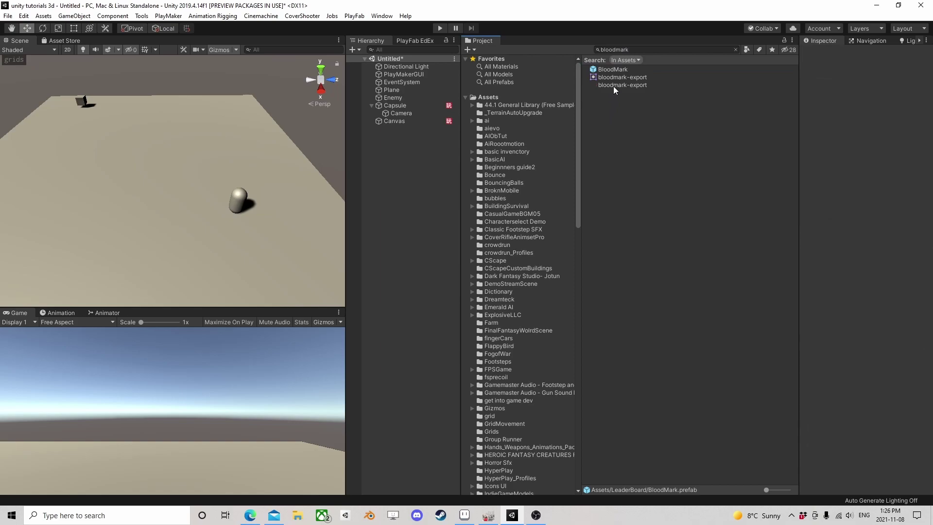
# Try the bloodmark-export sprite under the Canvas, rotated about 89 degrees around Z, and delete it.
pyautogui.moveTo(613, 85); pyautogui.dragTo(398, 124)
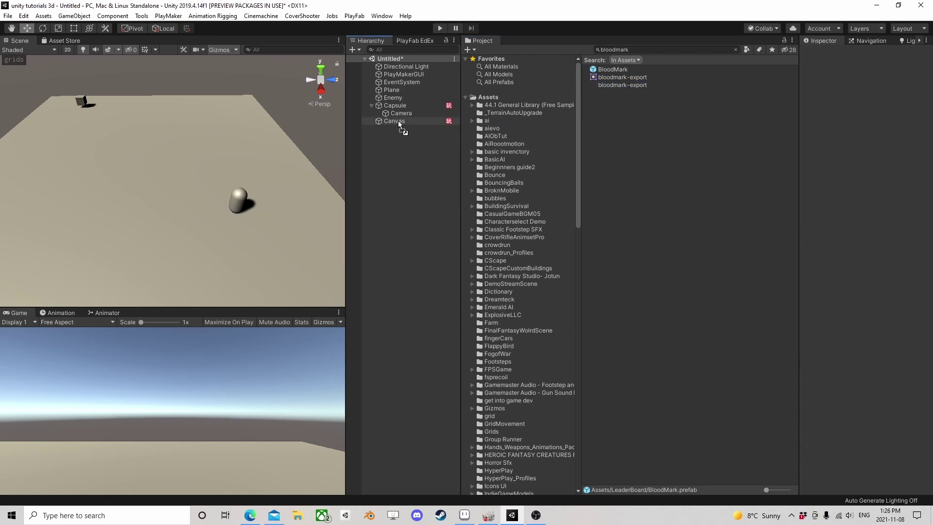
pyautogui.doubleClick(404, 129)
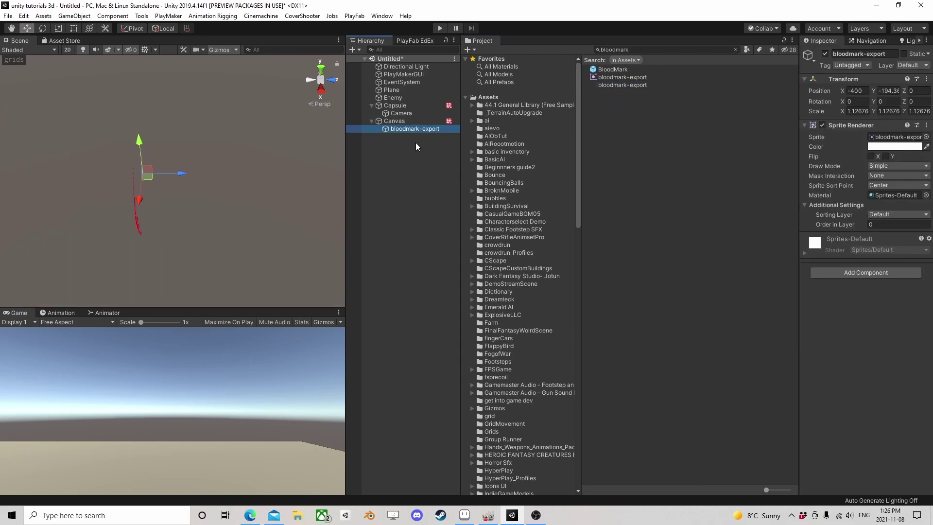
pyautogui.click(67, 50)
pyautogui.press('t')
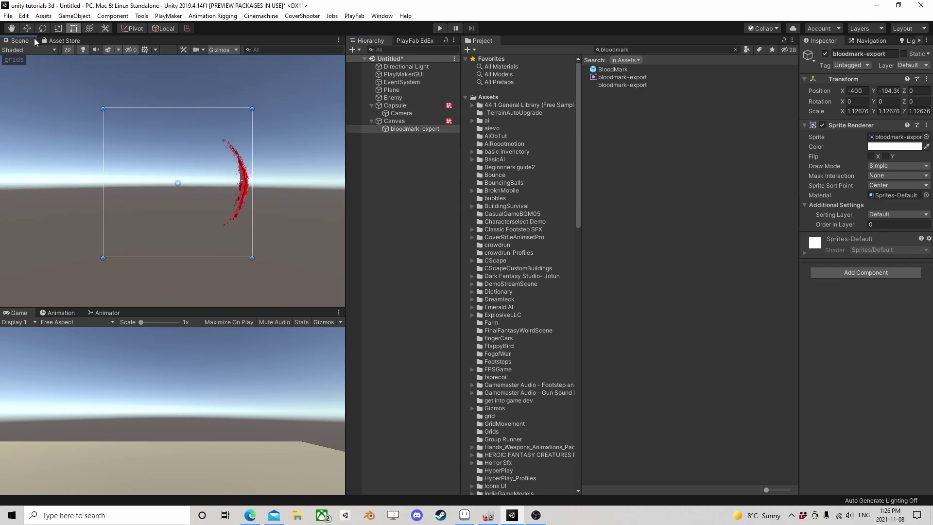
pyautogui.click(42, 28)
pyautogui.moveTo(197, 214); pyautogui.dragTo(302, 165)
pyautogui.click(418, 129)
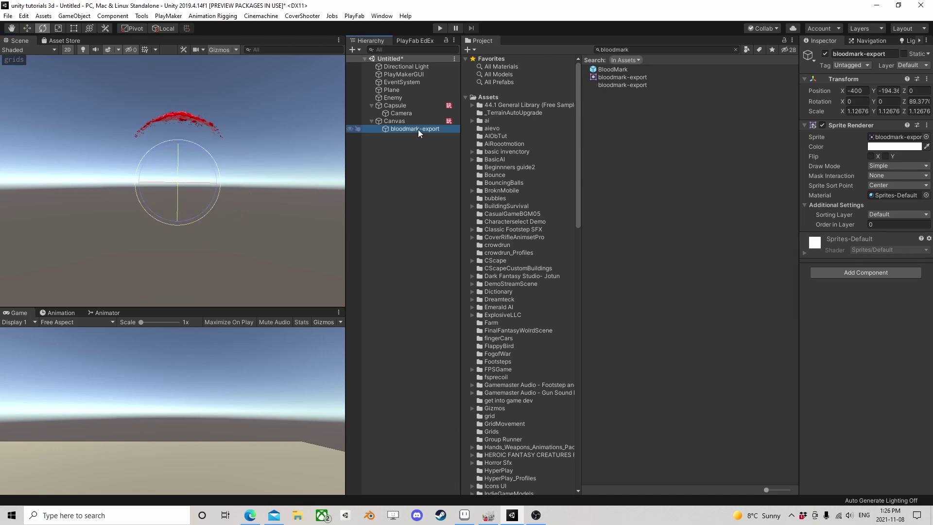
pyautogui.press('Delete')
# Add a UI Image as a child of the Canvas and assign bloodmark-export as its source image.
pyautogui.click(613, 70)
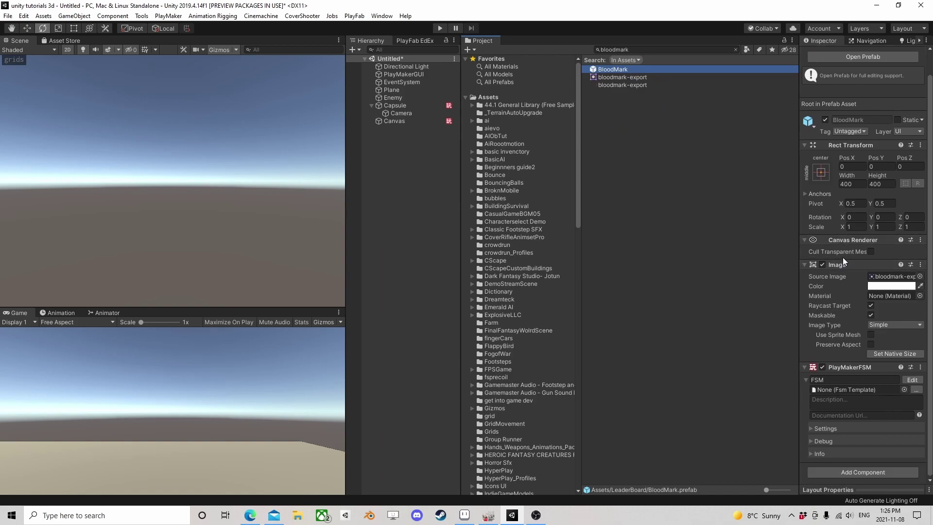
pyautogui.click(399, 121)
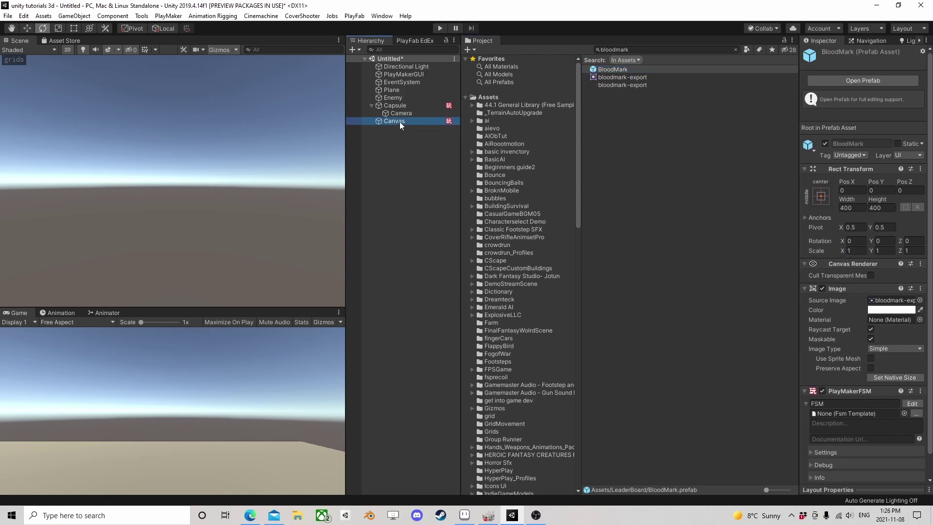
pyautogui.rightClick(399, 121)
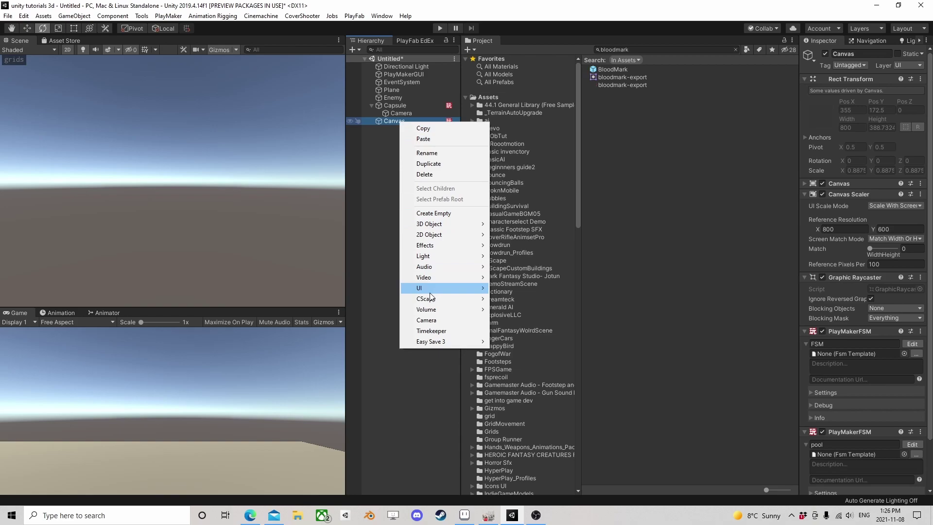
pyautogui.moveTo(467, 288)
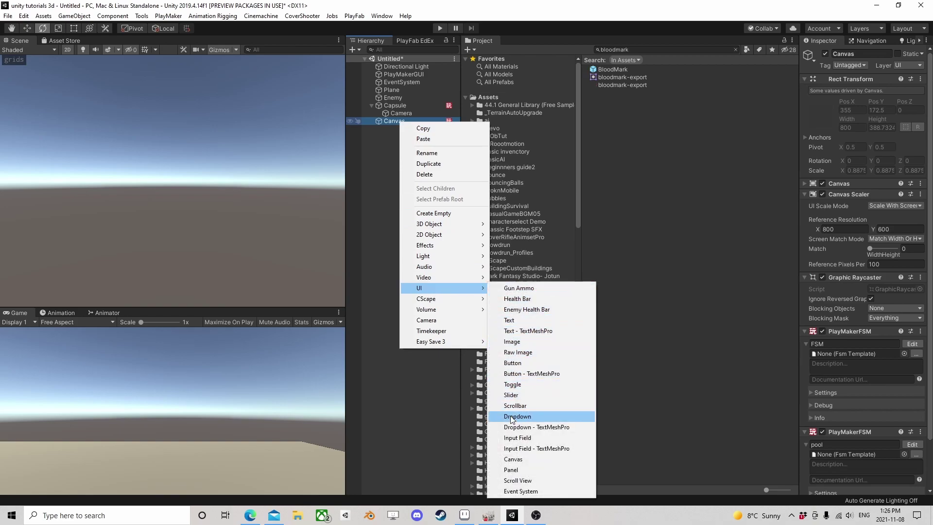
pyautogui.click(523, 341)
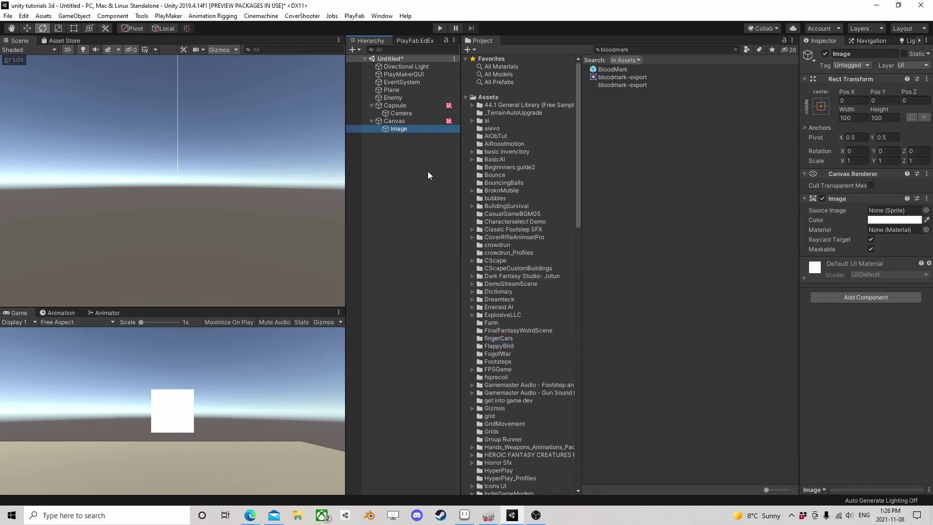
pyautogui.moveTo(606, 77); pyautogui.dragTo(894, 210)
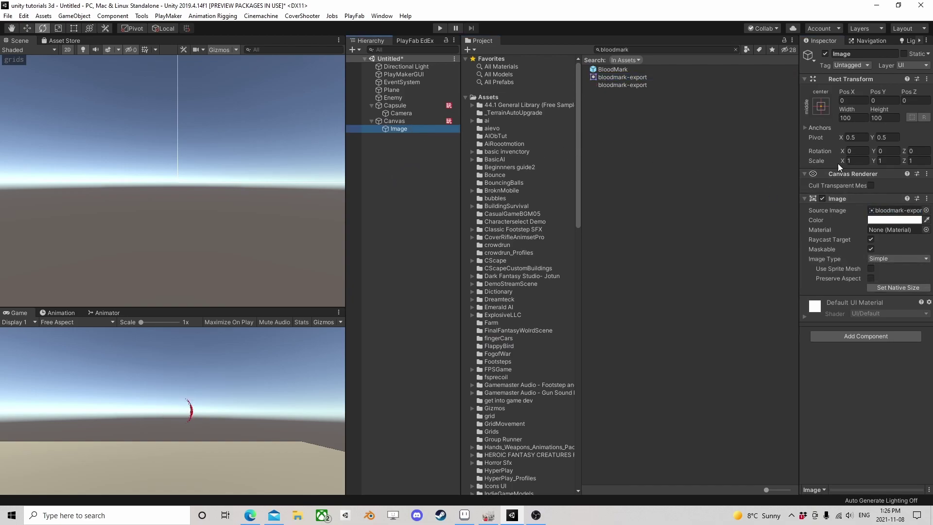
# Enlarge the blood mark image, trying 300 by 300 first and settling on a width and height of 400.
pyautogui.click(862, 117)
pyautogui.write('300')
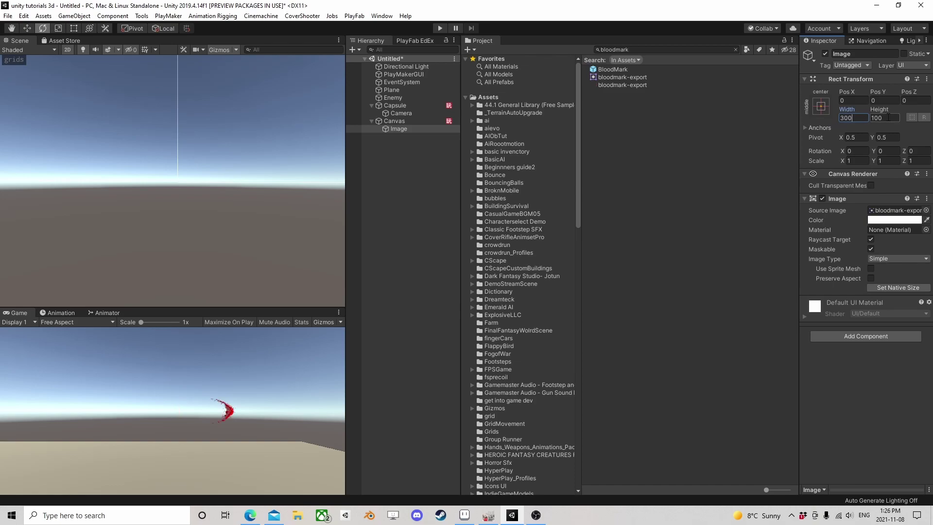
pyautogui.press('Tab')
pyautogui.write('300')
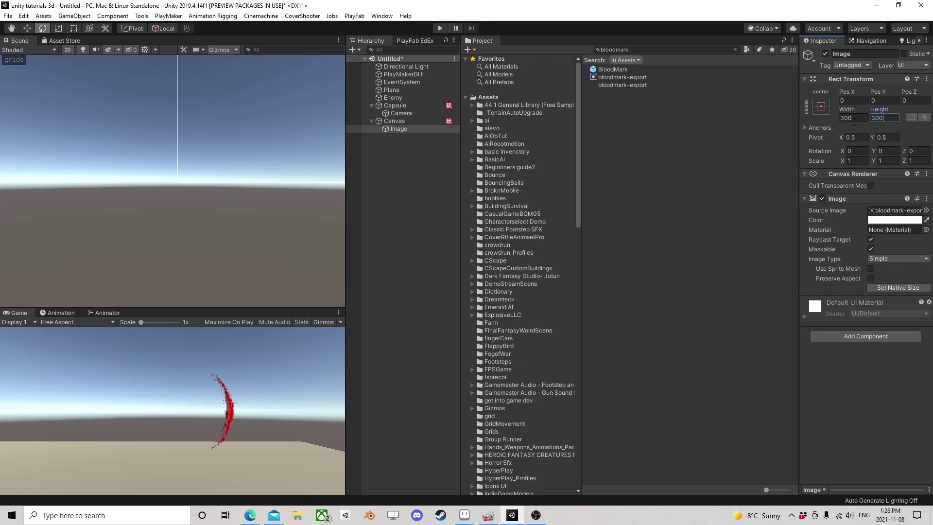
pyautogui.click(855, 118)
pyautogui.write('400')
pyautogui.press('Tab')
pyautogui.write('400')
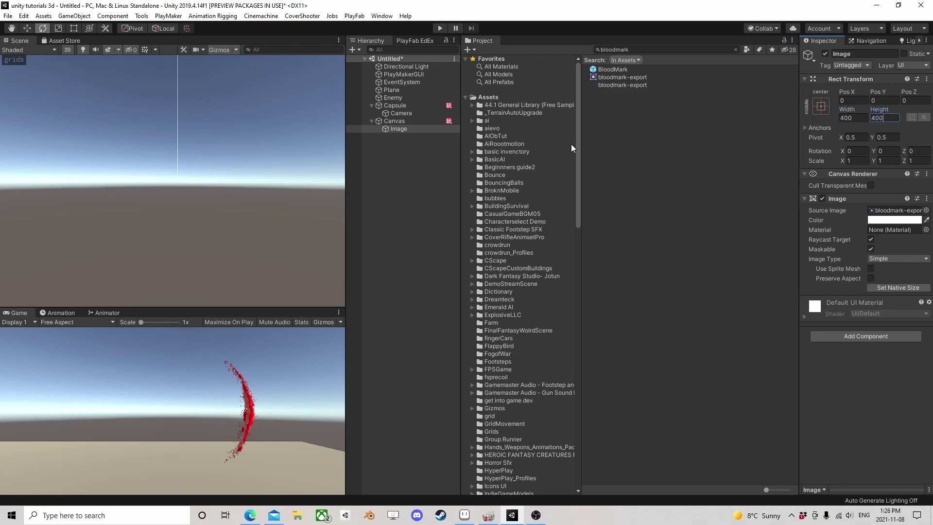
# Rename the new image under the Canvas as Blood.
pyautogui.click(402, 131)
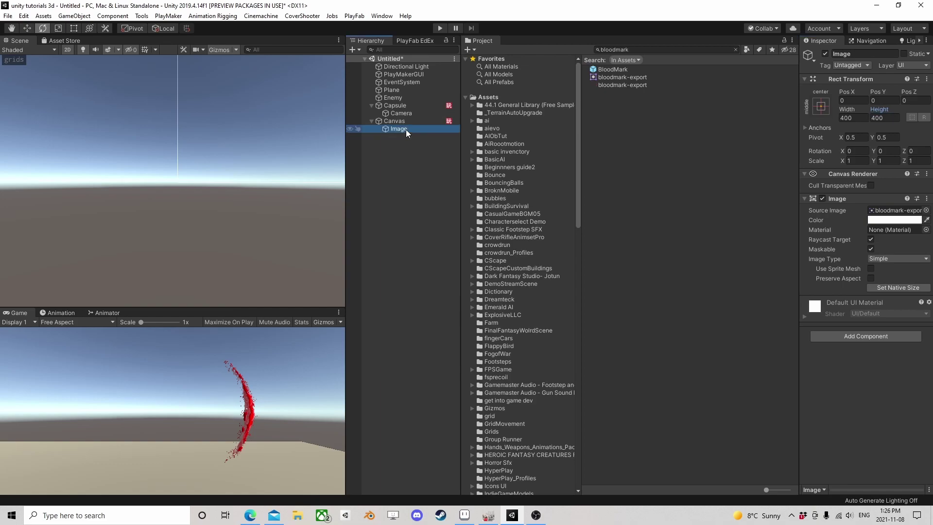
pyautogui.click(406, 130)
pyautogui.write('Blood')
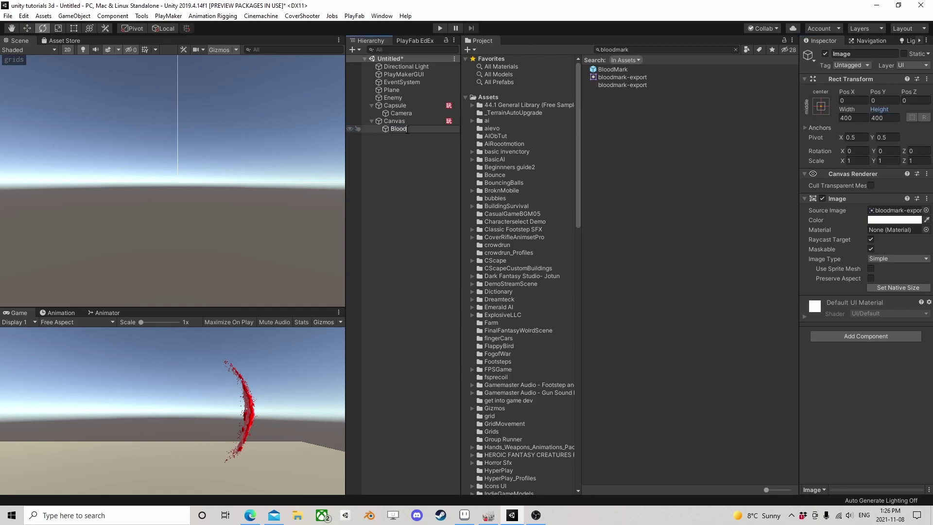
pyautogui.press('Return')
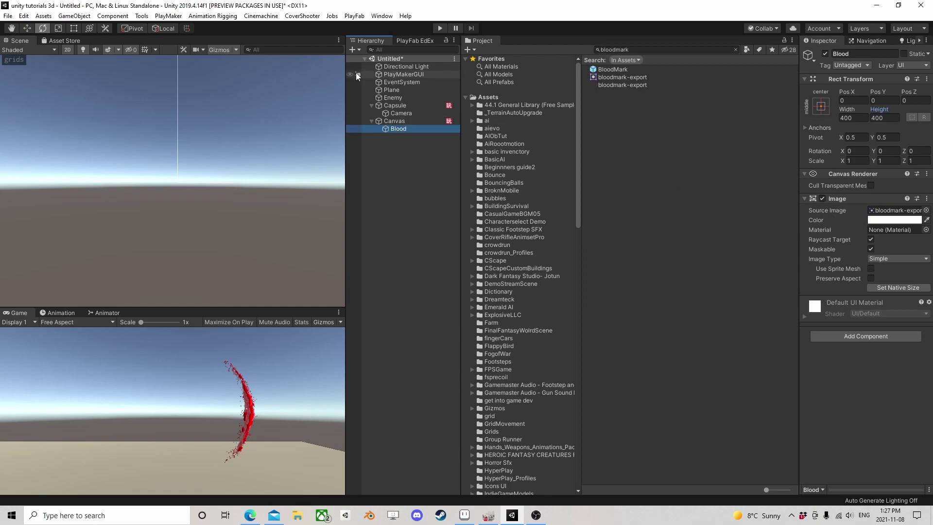
# Add a PlayMaker FSM component to the Blood image and open its FSM for editing.
pyautogui.click(864, 335)
pyautogui.click(843, 390)
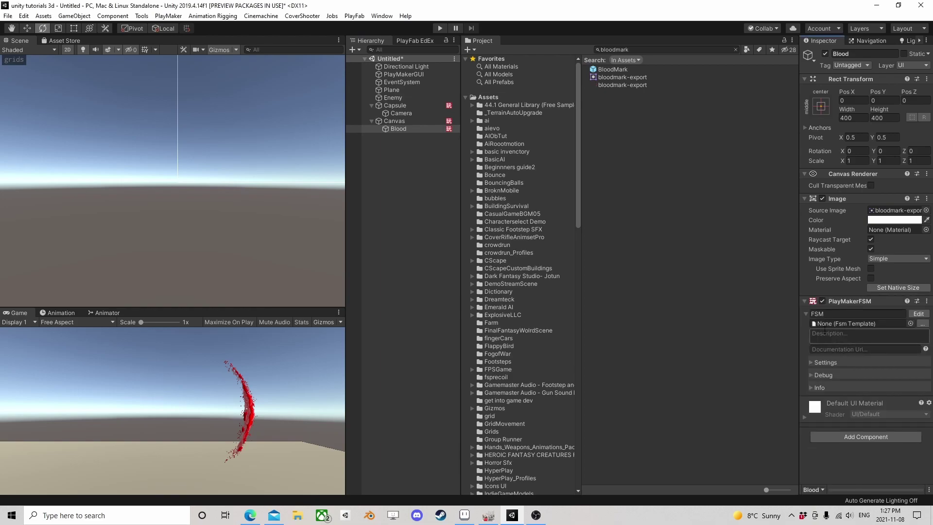
pyautogui.click(918, 313)
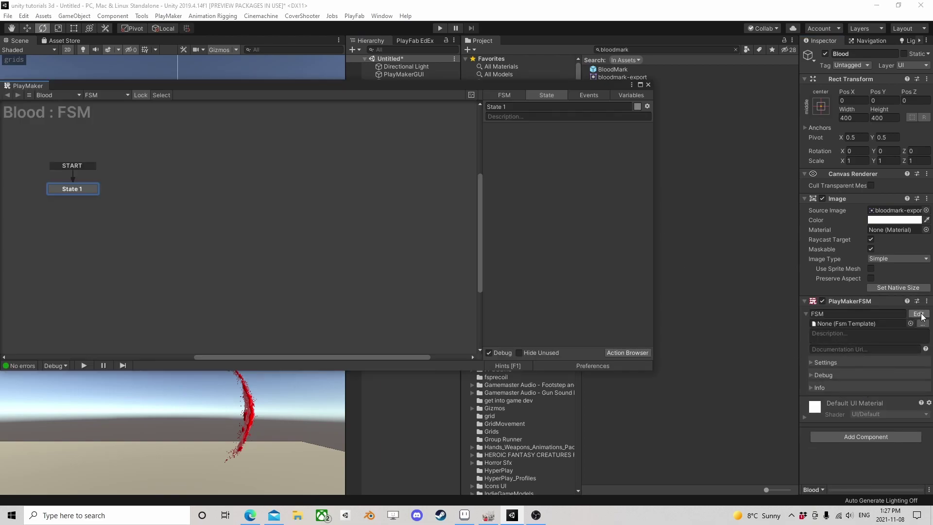
# Try a Color Interpolate action in State 1 of the Blood FSM and remove it.
pyautogui.click(623, 352)
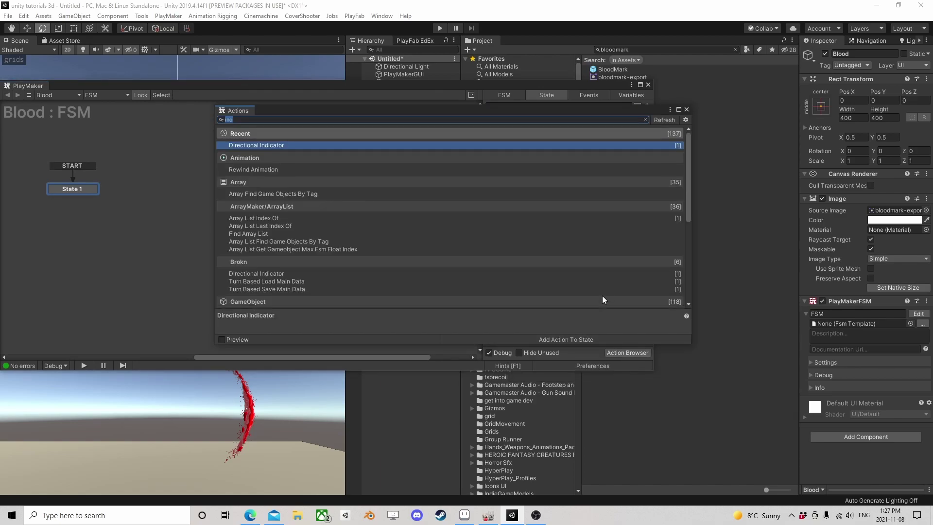
pyautogui.write('colo')
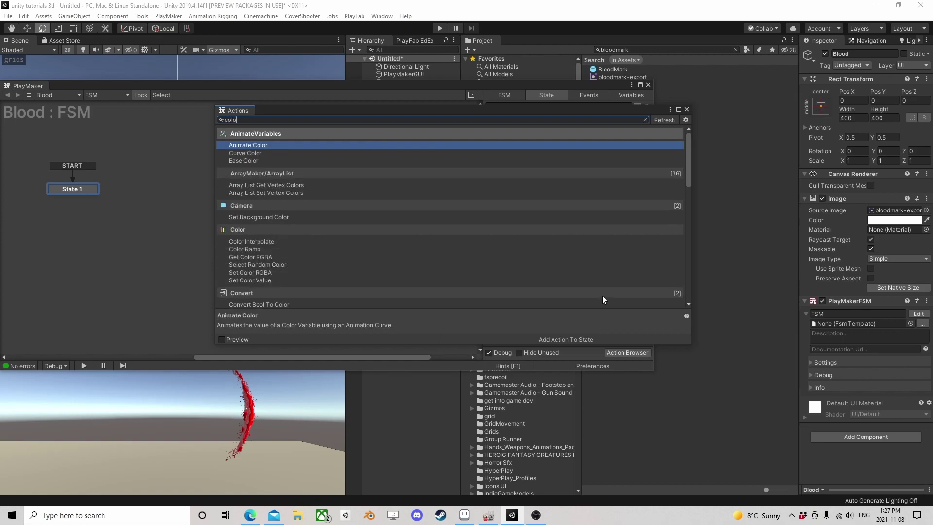
pyautogui.press('BackSpace')
pyautogui.press('BackSpace')
pyautogui.press('BackSpace')
pyautogui.press('BackSpace')
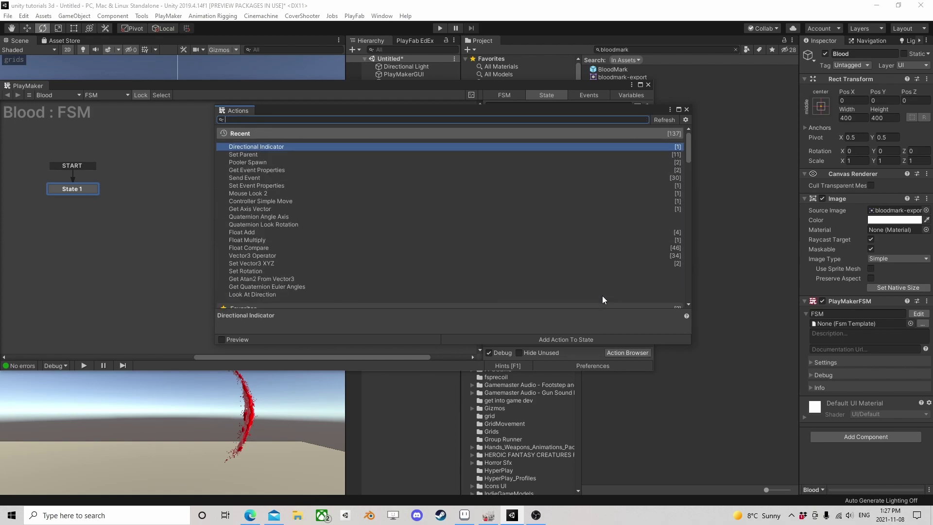
pyautogui.write('color')
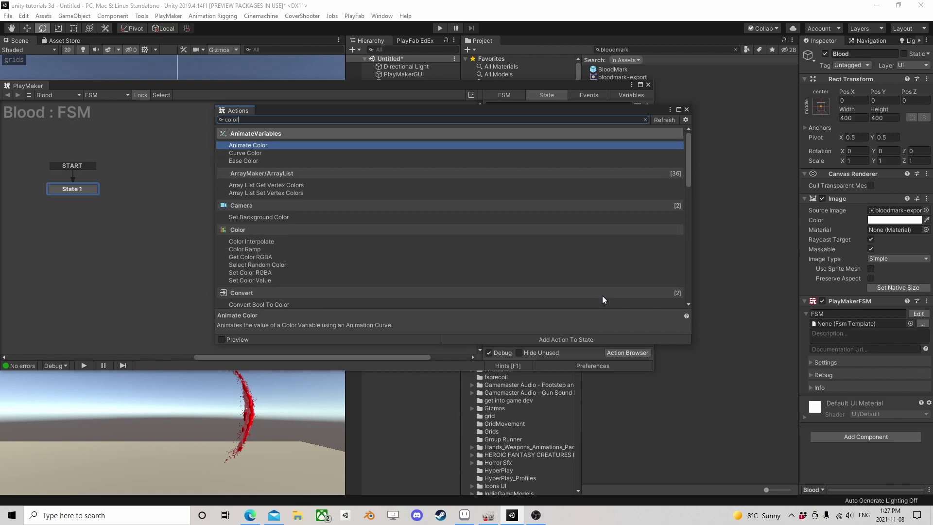
pyautogui.press('Down')
pyautogui.press('Down')
pyautogui.press('Down')
pyautogui.press('Down')
pyautogui.press('Down')
pyautogui.press('Down')
pyautogui.press('Down')
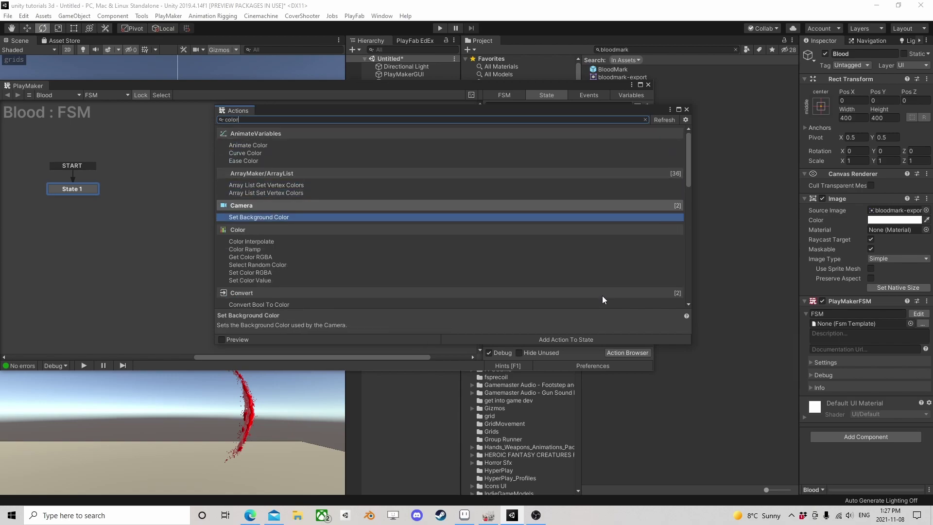
pyautogui.press('Up')
pyautogui.press('Return')
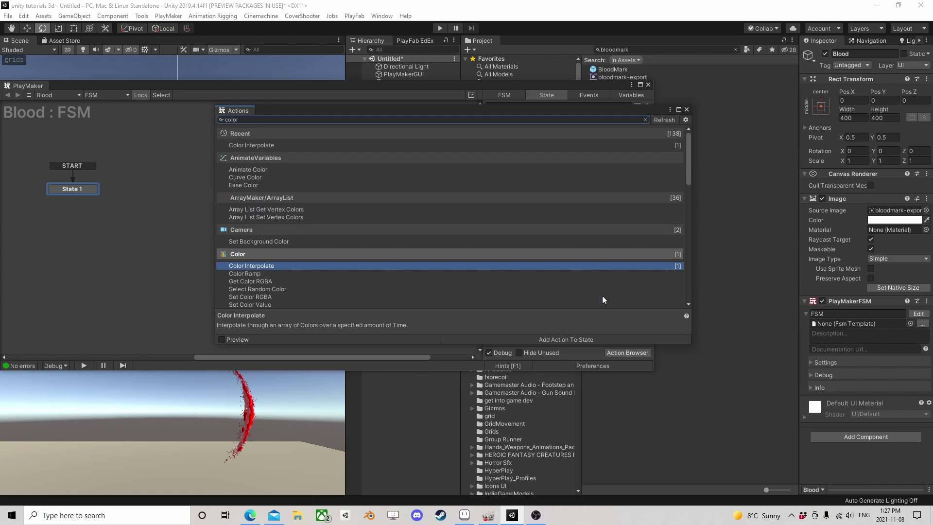
pyautogui.click(685, 109)
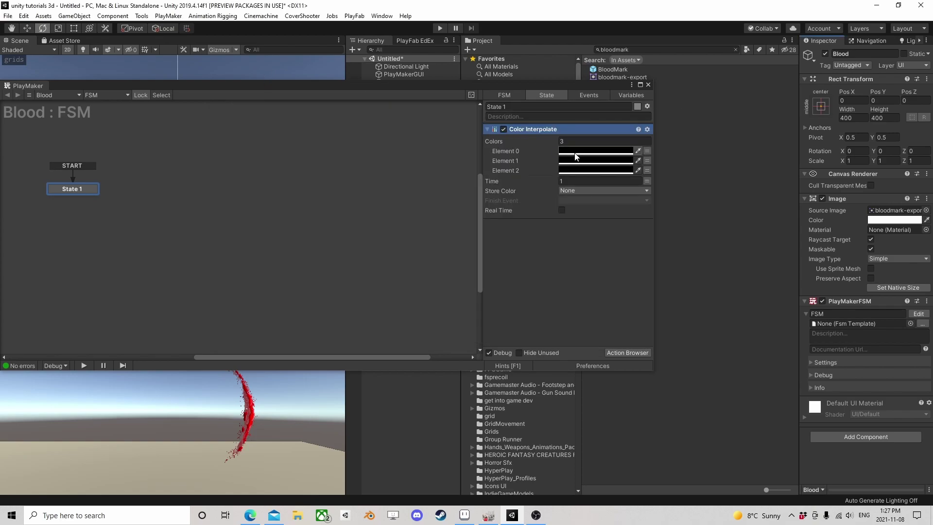
pyautogui.rightClick(524, 128)
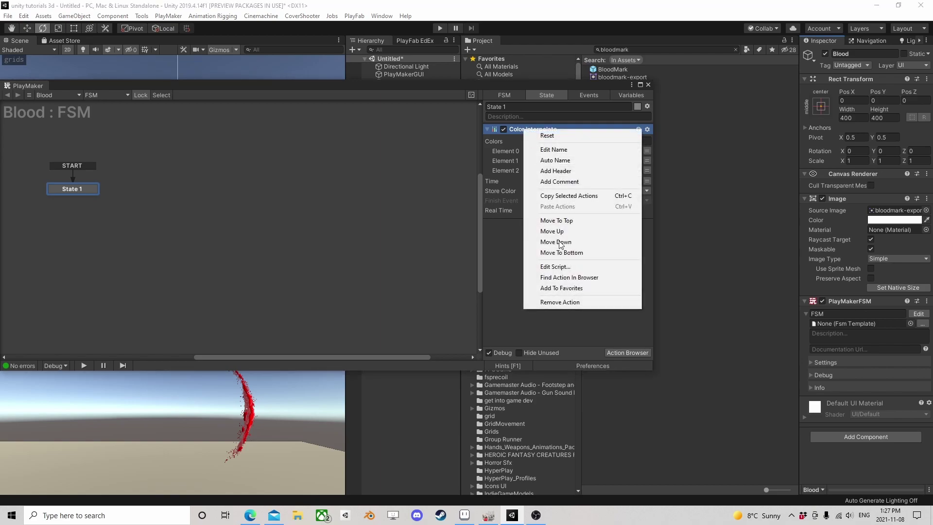
pyautogui.click(561, 302)
# Add a Sample Curve action to State 1 of the Blood FSM.
pyautogui.click(620, 351)
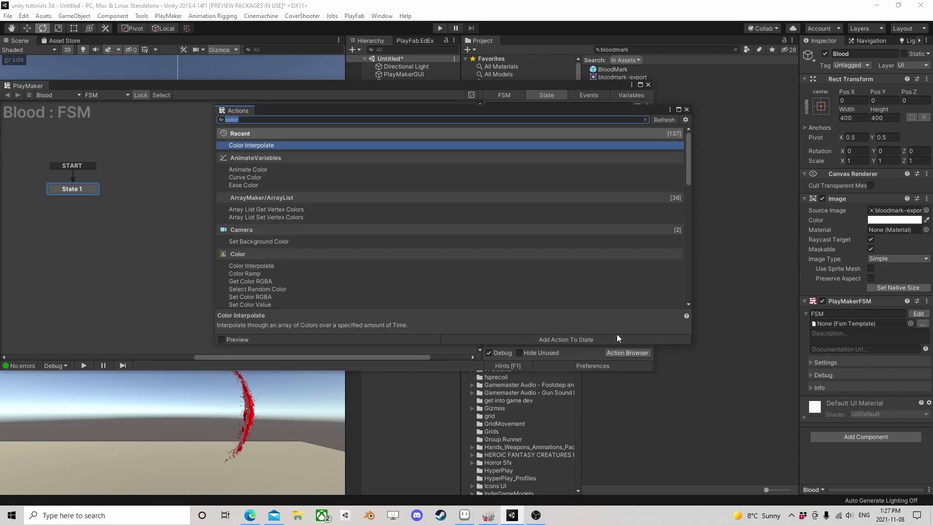
pyautogui.write('sampl')
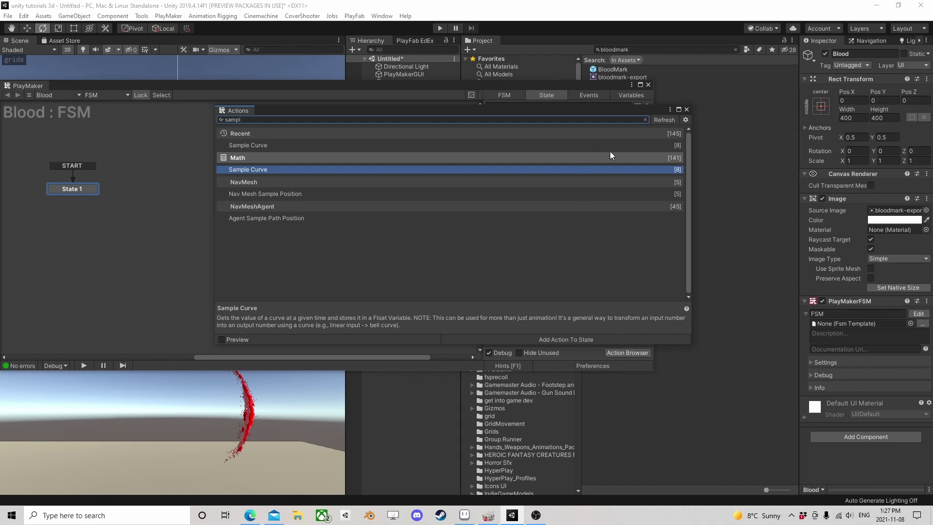
pyautogui.click(687, 109)
# Apply the flat curve preset to the Sample Curve action and lower its end and start keys to 0.
pyautogui.click(567, 140)
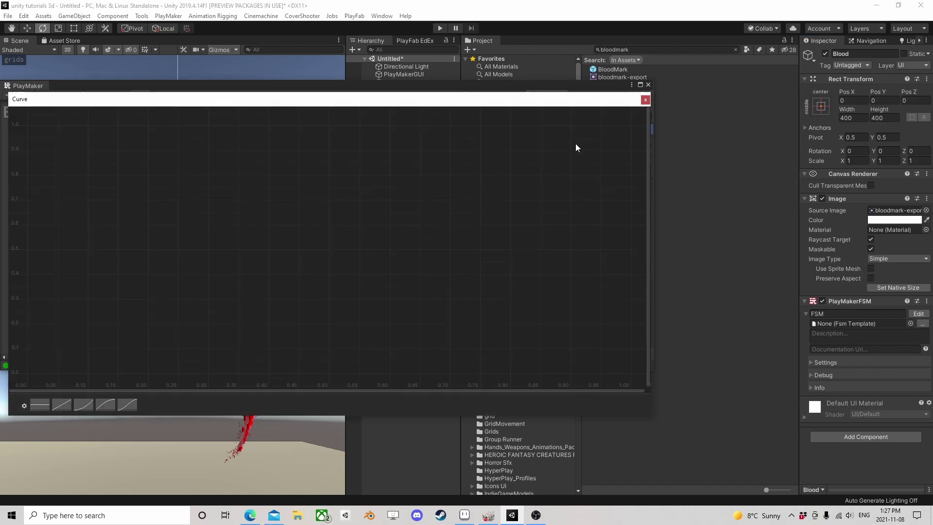
pyautogui.click(39, 405)
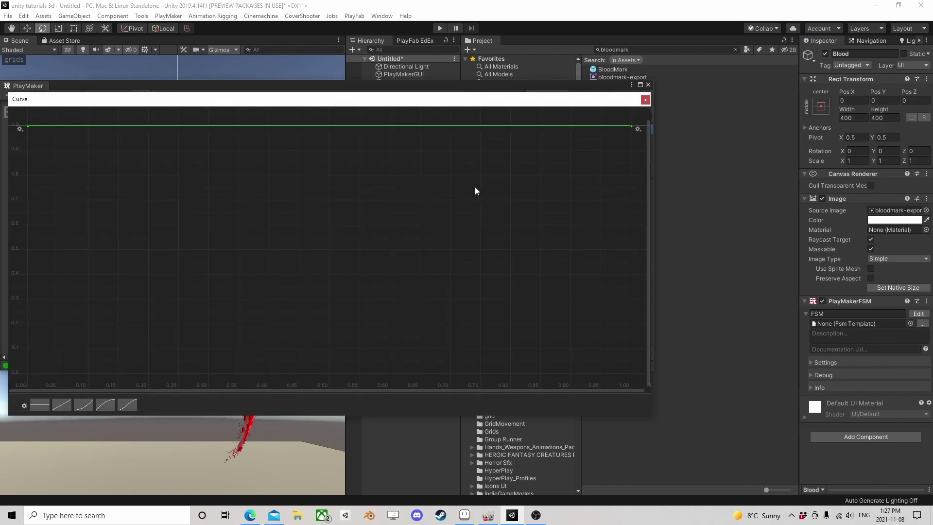
pyautogui.scroll(-5, 350, 199)
pyautogui.click(520, 152)
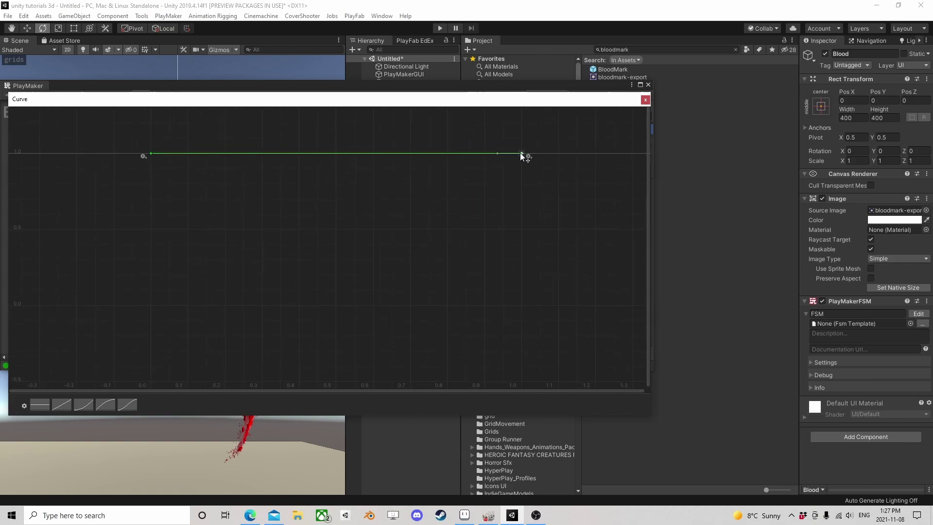
pyautogui.press('Return')
pyautogui.write('0')
pyautogui.press('Return')
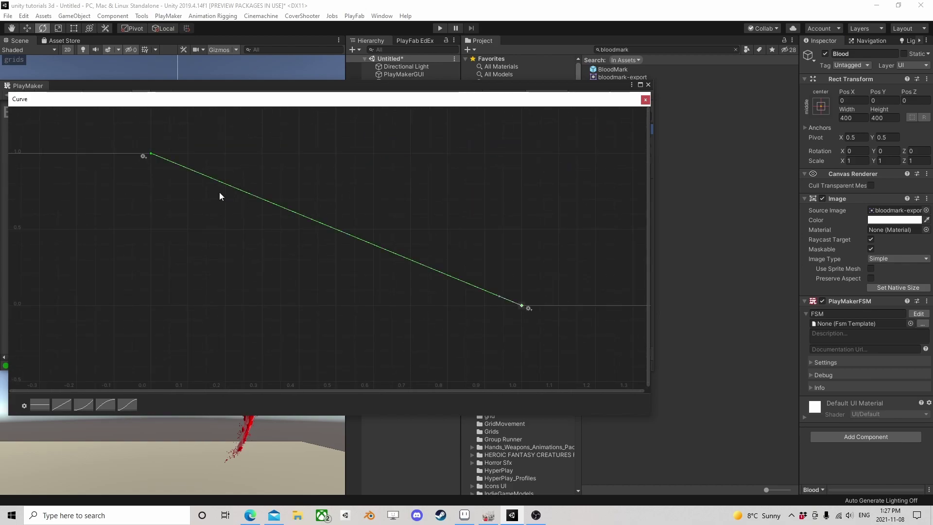
pyautogui.click(151, 153)
pyautogui.moveTo(150, 153); pyautogui.dragTo(151, 305)
pyautogui.click(644, 100)
# Make the Sample Curve action sample at a new float variable named Time.
pyautogui.click(573, 151)
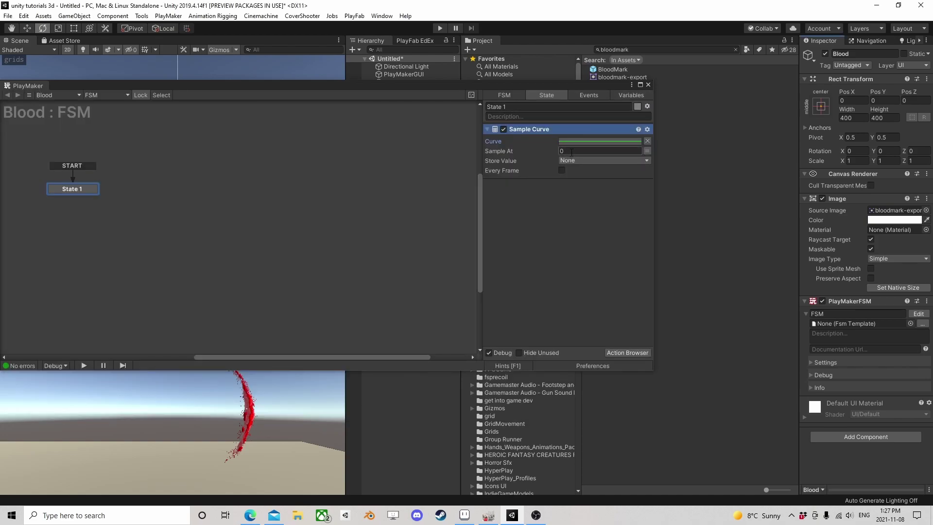
pyautogui.click(646, 151)
pyautogui.click(603, 150)
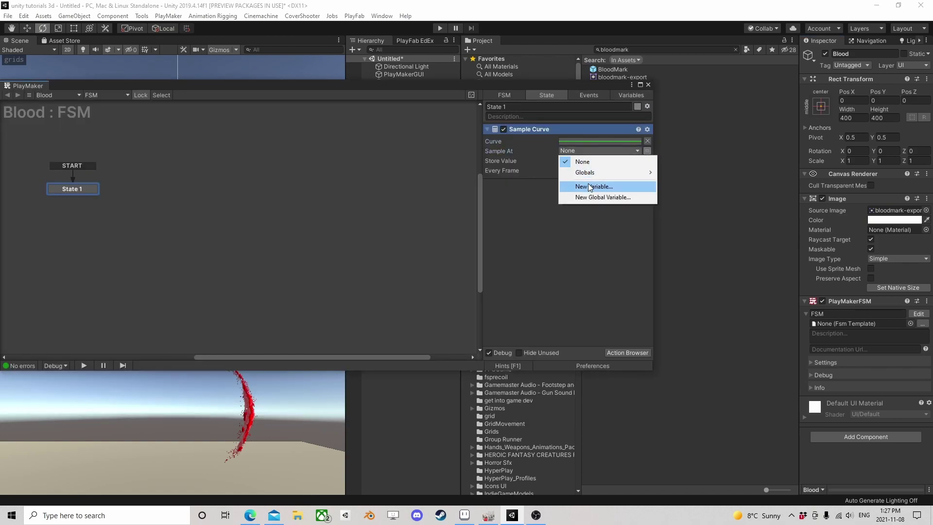
pyautogui.click(590, 187)
pyautogui.write('Time')
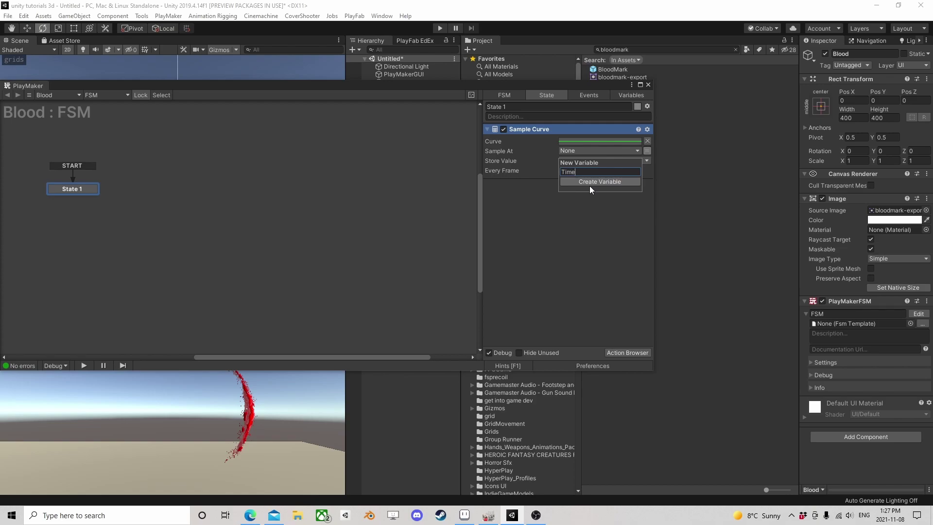
pyautogui.click(590, 186)
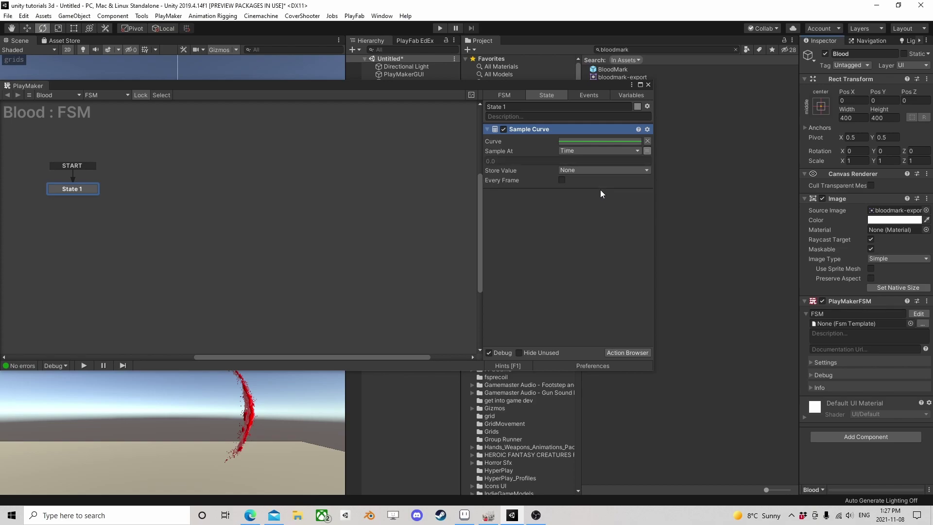
# Store the sampled curve value in a new variable named Alpha and update it every frame.
pyautogui.click(579, 170)
pyautogui.click(590, 216)
pyautogui.write('A')
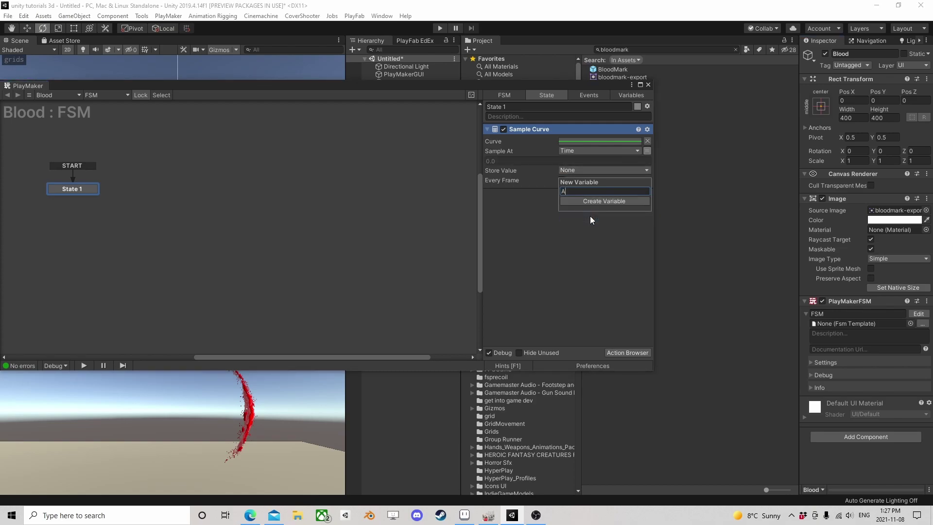
pyautogui.write('lpha')
pyautogui.press('Return')
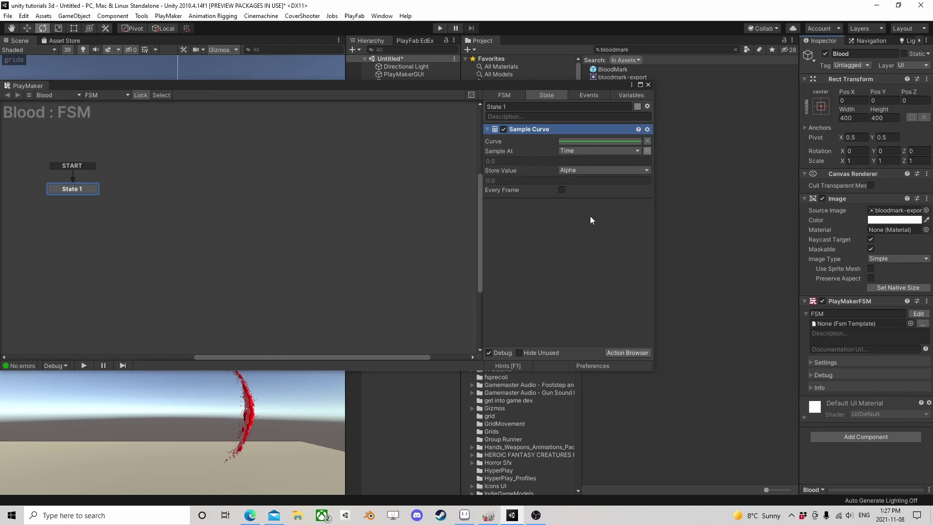
pyautogui.click(561, 190)
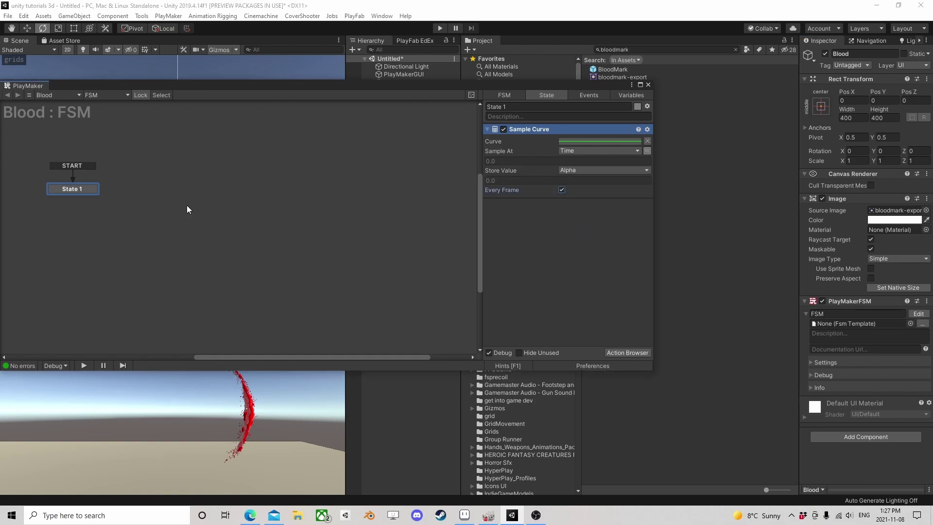
# Add State 2 to the Blood FSM, make it the start state and place it before State 1.
pyautogui.rightClick(281, 167)
pyautogui.click(299, 172)
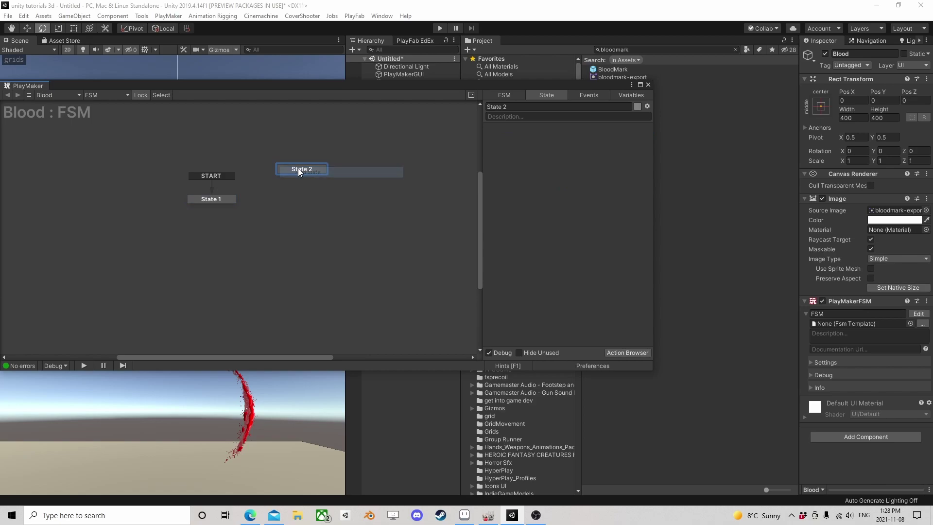
pyautogui.rightClick(299, 173)
pyautogui.click(319, 204)
pyautogui.moveTo(309, 168); pyautogui.dragTo(126, 197)
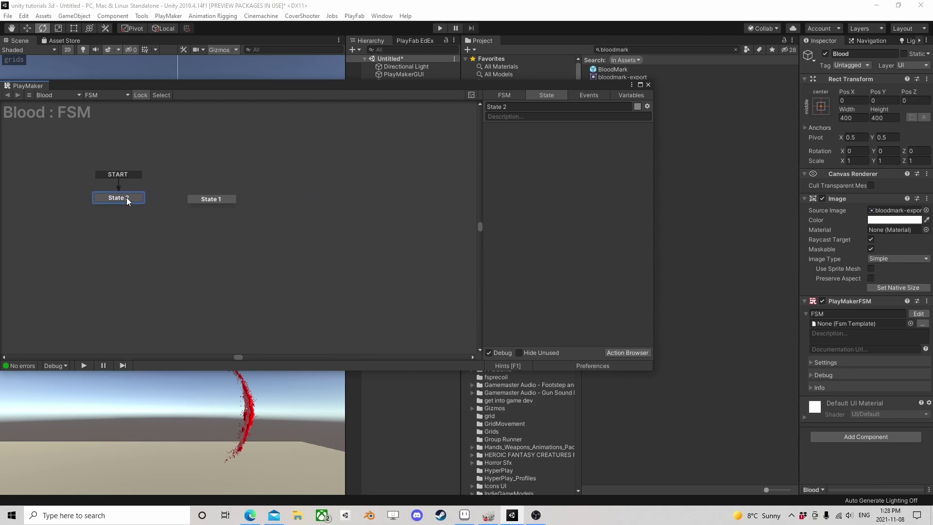
# Add a Set Float Value action resetting Time to 0 in State 2, and link its FINISHED transition to State 1.
pyautogui.click(628, 353)
pyautogui.write('set ')
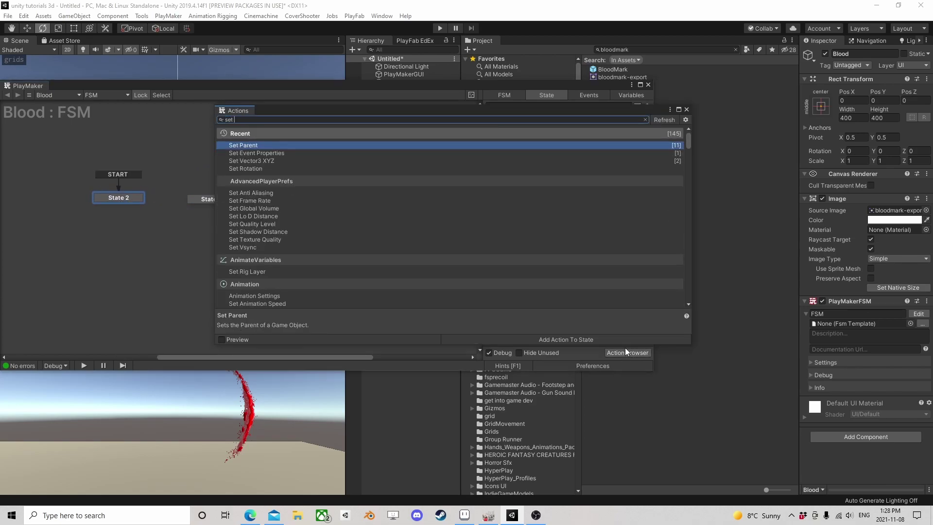
pyautogui.write('float va')
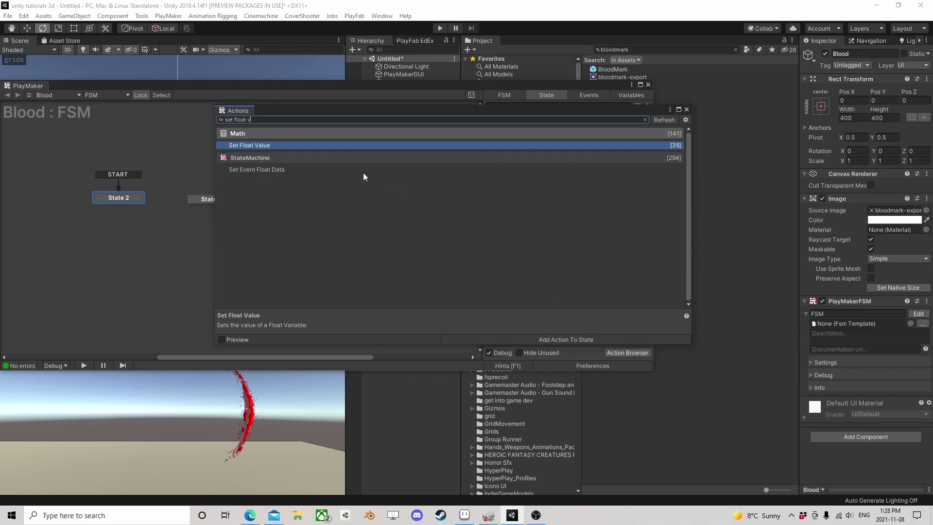
pyautogui.click(687, 110)
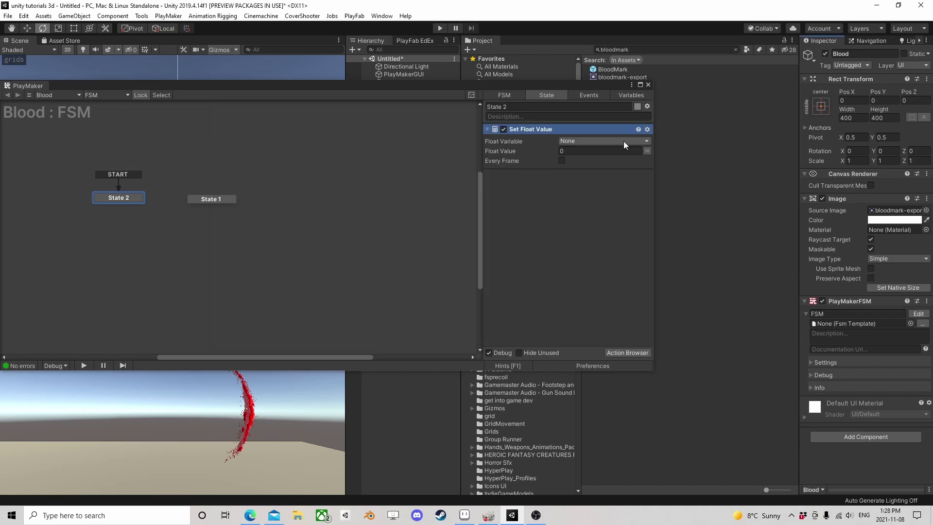
pyautogui.click(575, 143)
pyautogui.click(581, 173)
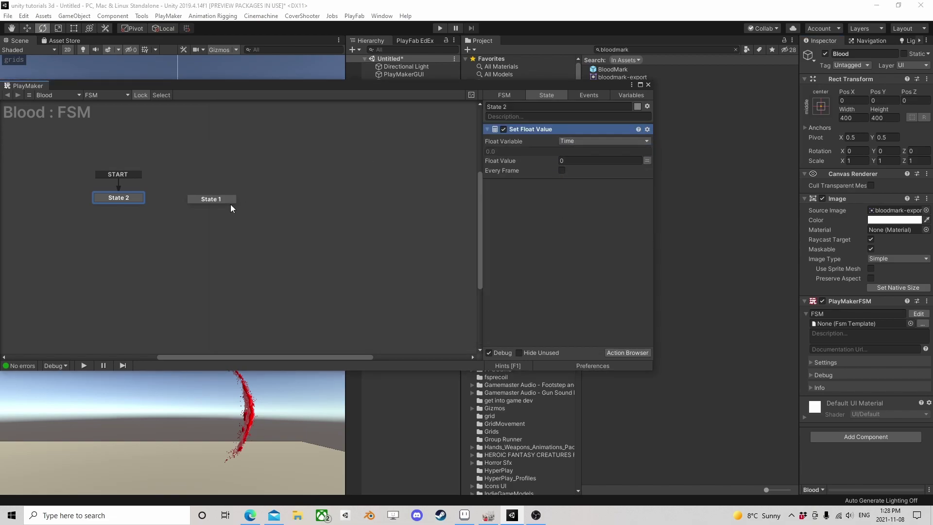
pyautogui.keyDown('ctrl'); pyautogui.click(126, 197); pyautogui.keyUp('ctrl')
pyautogui.moveTo(129, 204); pyautogui.dragTo(207, 198)
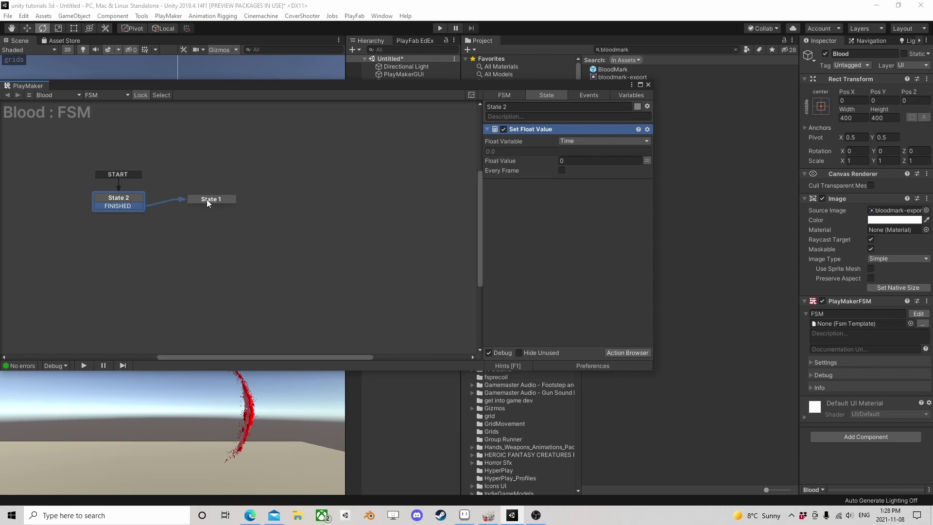
# Add a Float Add action to State 1.
pyautogui.click(206, 200)
pyautogui.click(631, 352)
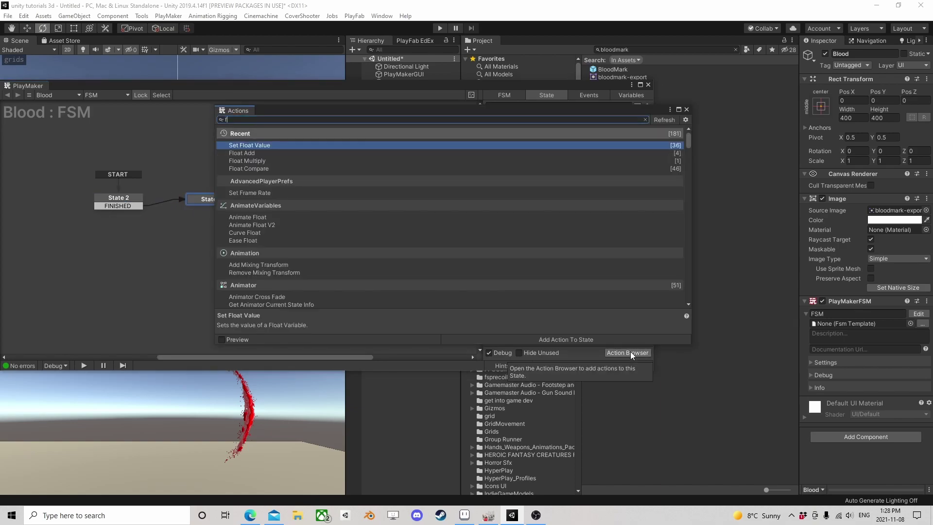
pyautogui.write('add')
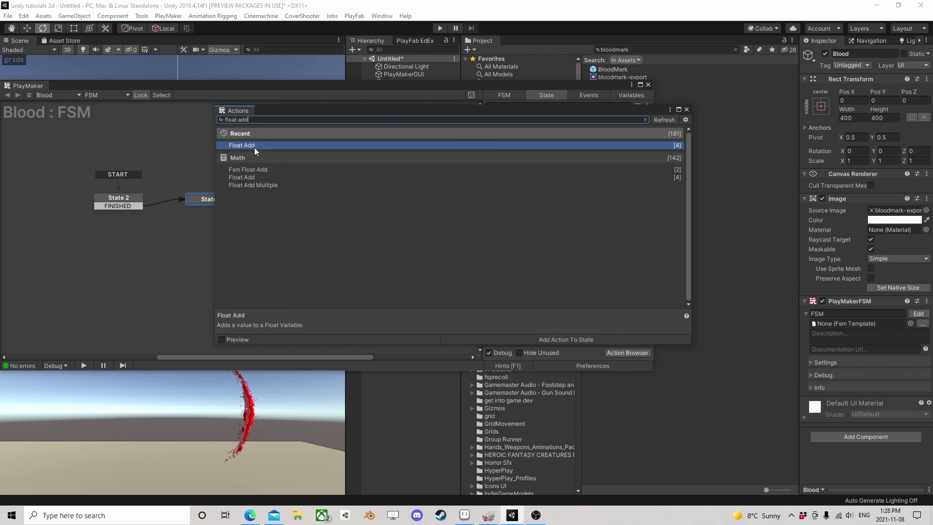
pyautogui.click(685, 110)
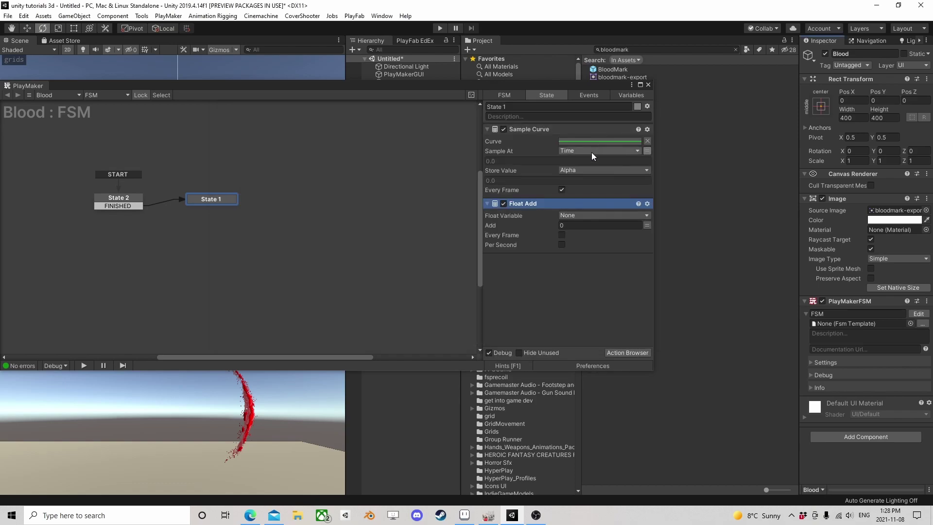
# Make Float Add increase Time by 1 every frame, per second, and move the action above Sample Curve.
pyautogui.click(573, 217)
pyautogui.click(599, 238)
pyautogui.click(567, 235)
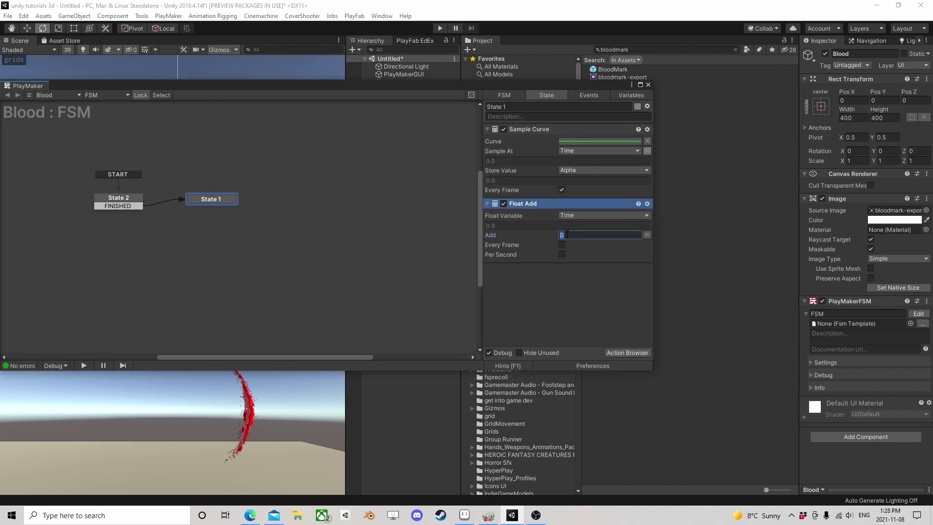
pyautogui.click(562, 244)
pyautogui.moveTo(518, 203); pyautogui.dragTo(520, 141)
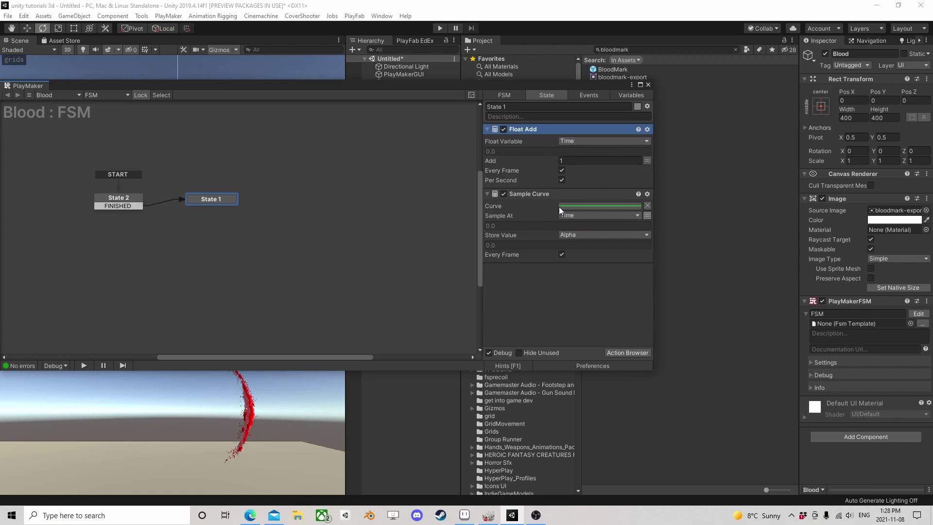
# Add a UI Graphic Set Color action to State 1 of the Blood FSM and move it to the end of the action list.
pyautogui.click(622, 352)
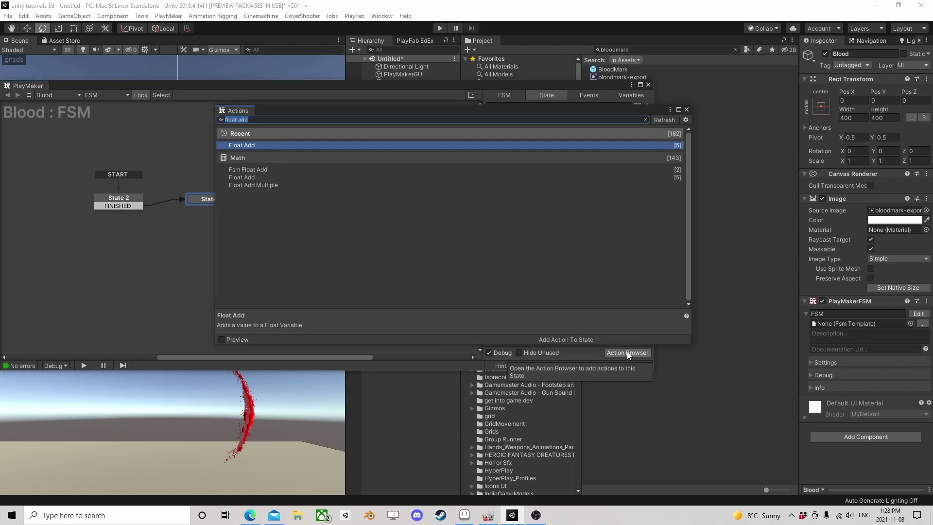
pyautogui.write('set gr')
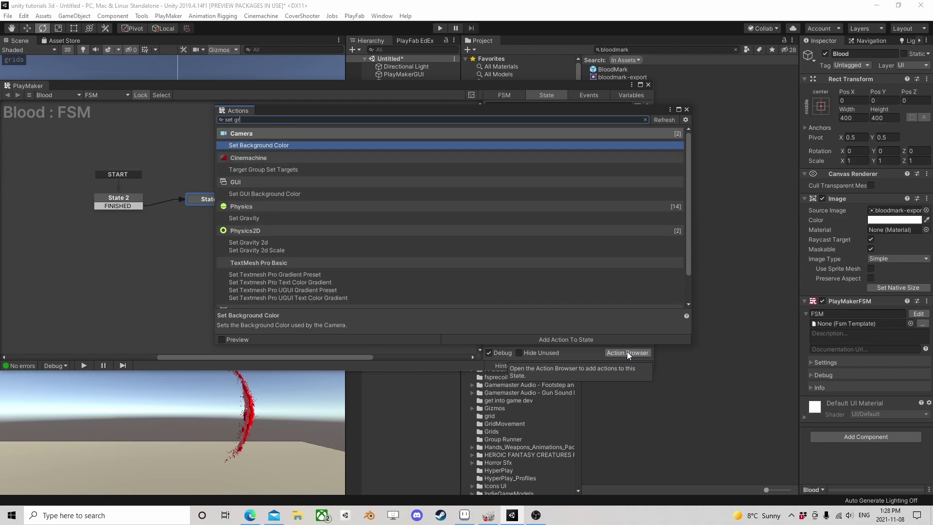
pyautogui.write('aph')
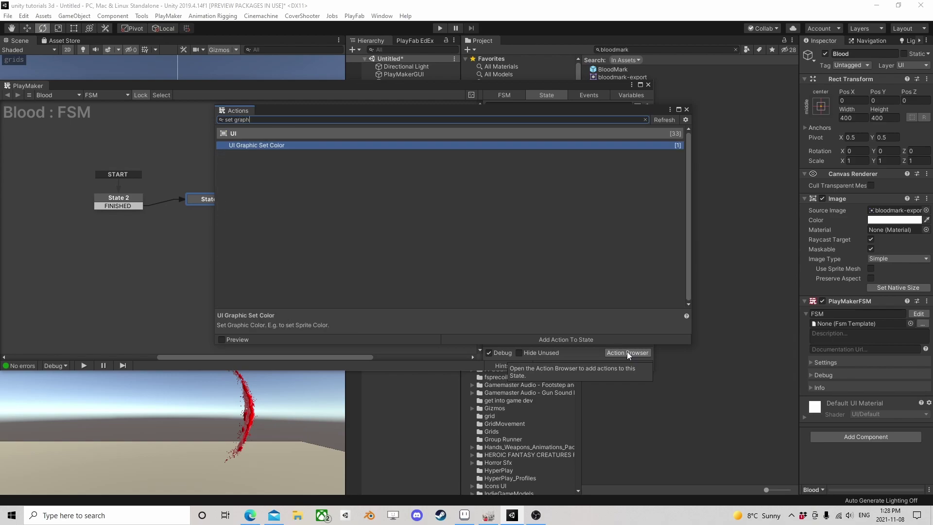
pyautogui.click(687, 109)
pyautogui.rightClick(538, 129)
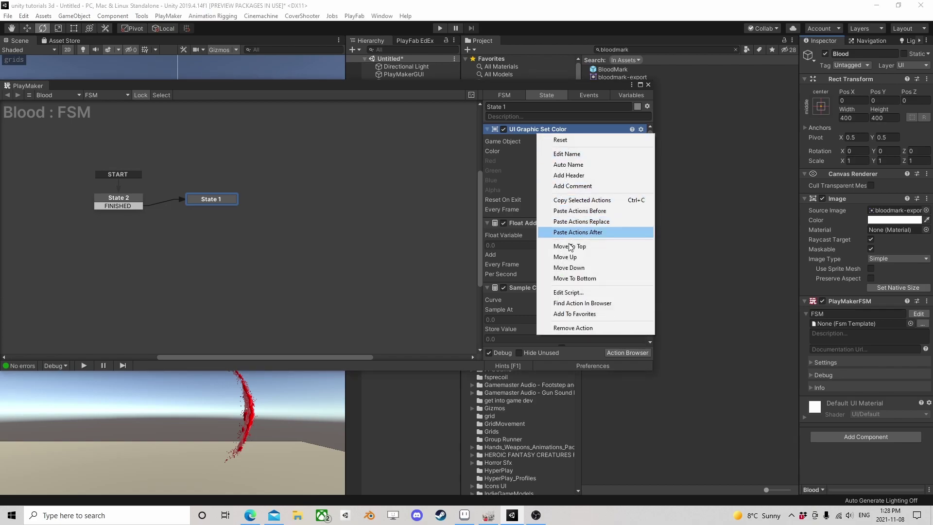
pyautogui.click(588, 276)
# Make UI Graphic Set Color take its alpha from the Alpha variable every frame.
pyautogui.click(640, 280)
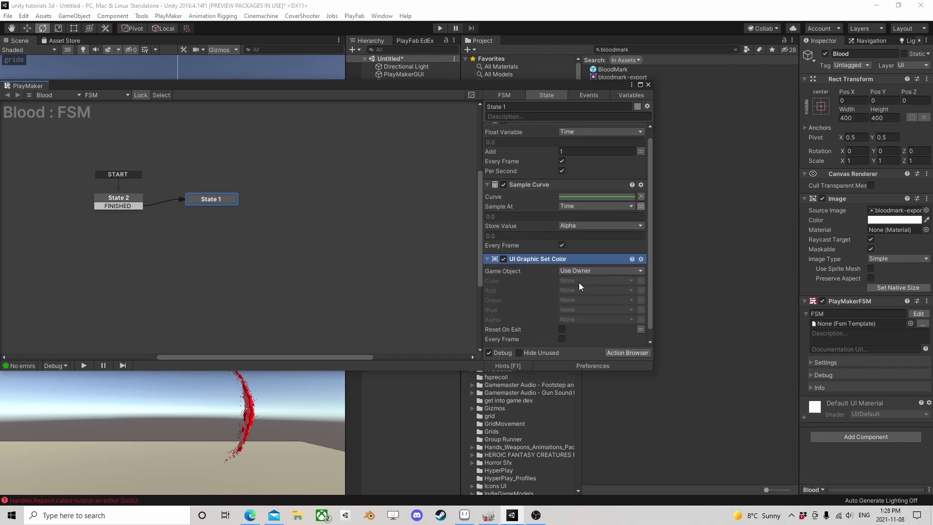
pyautogui.click(625, 320)
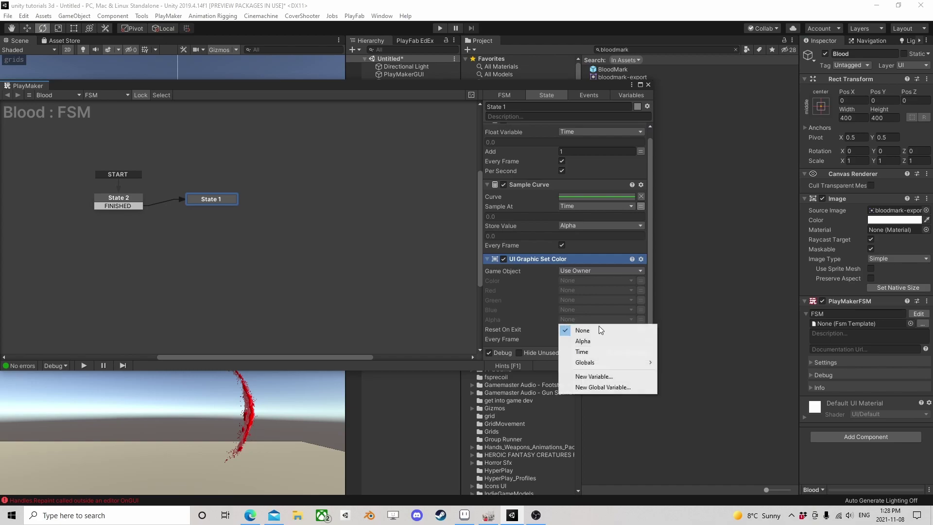
pyautogui.click(590, 341)
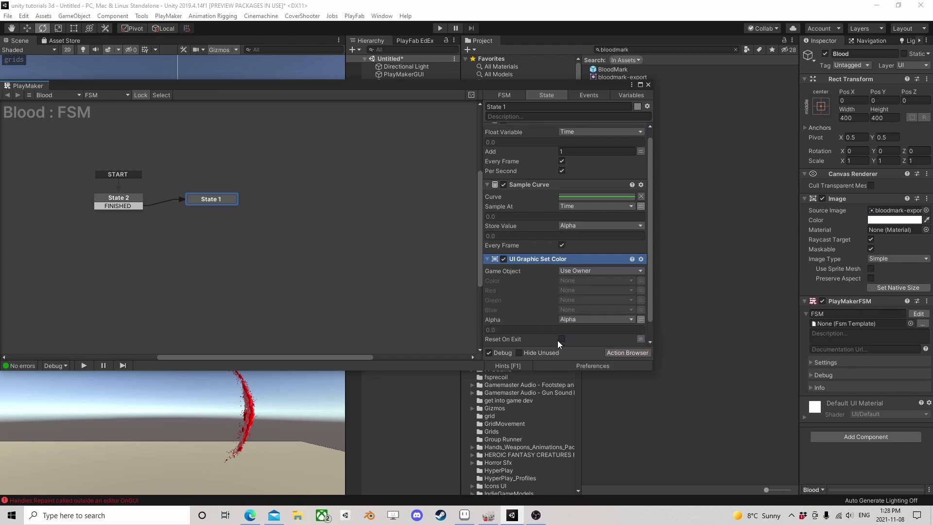
pyautogui.scroll(-1, 558, 341)
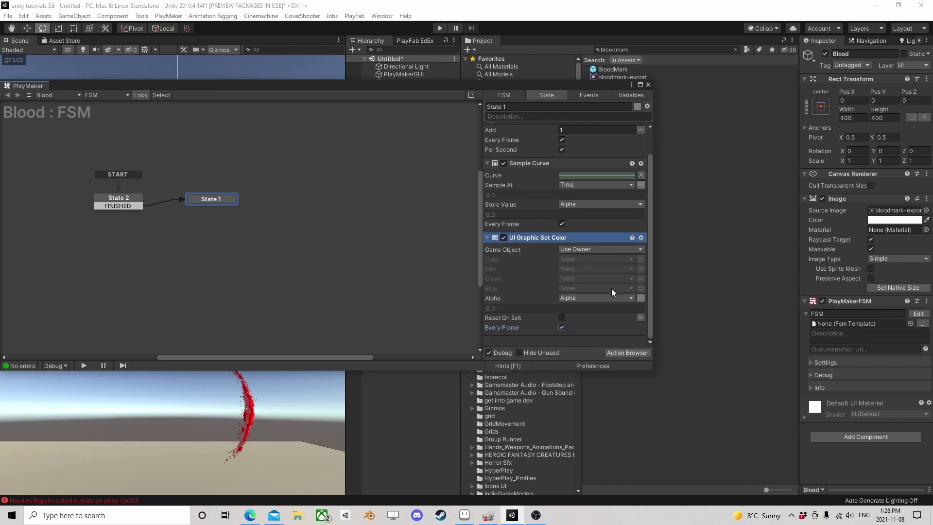
# Add a key with value 1 at about time 0.1 on the Sample Curve action's flat curve.
pyautogui.scroll(1, 581, 284)
pyautogui.click(586, 206)
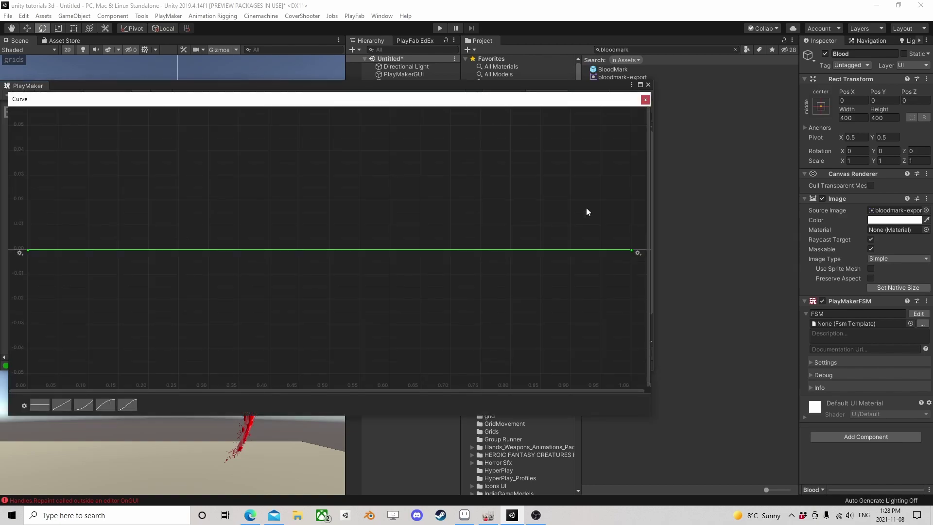
pyautogui.moveTo(249, 188); pyautogui.dragTo(319, 348, button='middle')
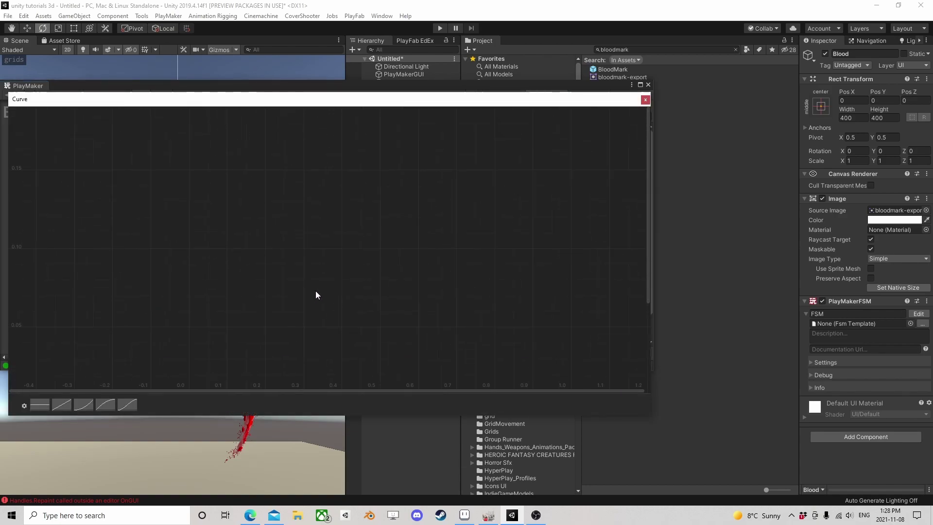
pyautogui.scroll(-7, 316, 291)
pyautogui.moveTo(316, 290); pyautogui.dragTo(294, 235, button='middle')
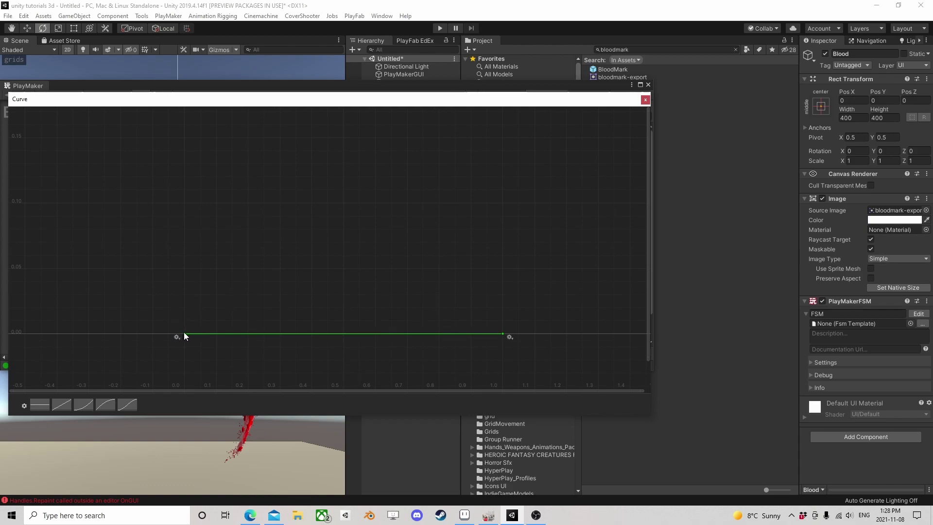
pyautogui.rightClick(215, 334)
pyautogui.click(238, 341)
pyautogui.click(216, 334)
pyautogui.press('Return')
pyautogui.write('1')
pyautogui.press('Return')
pyautogui.scroll(-12, 260, 272)
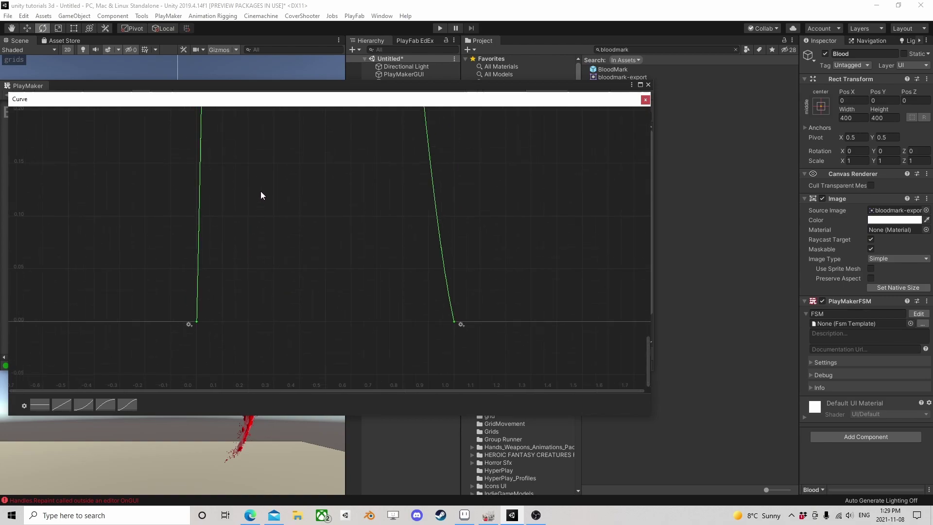
pyautogui.moveTo(263, 189); pyautogui.dragTo(280, 234, button='middle')
pyautogui.scroll(-5, 279, 243)
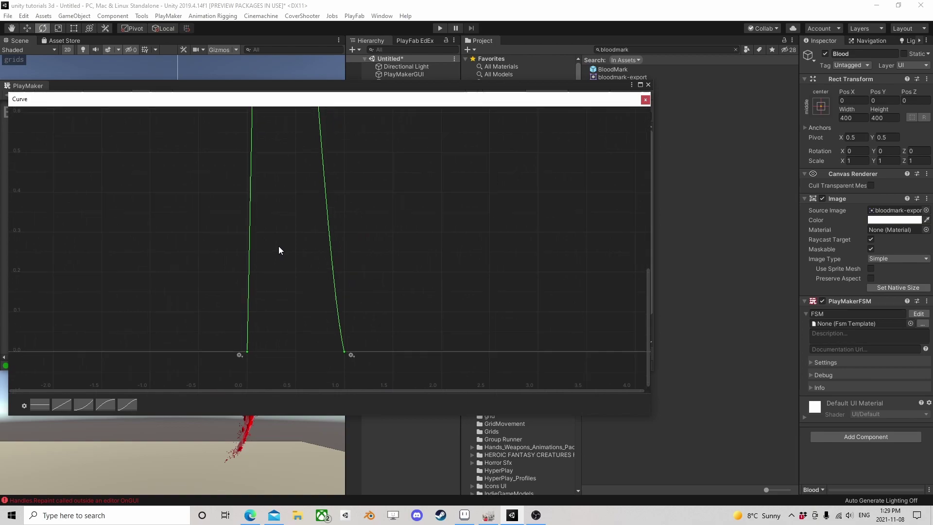
pyautogui.click(647, 99)
# Reopen the Sample Curve graph and flatten the tangent of the key near time 0.1 to remove the overshoot.
pyautogui.click(576, 197)
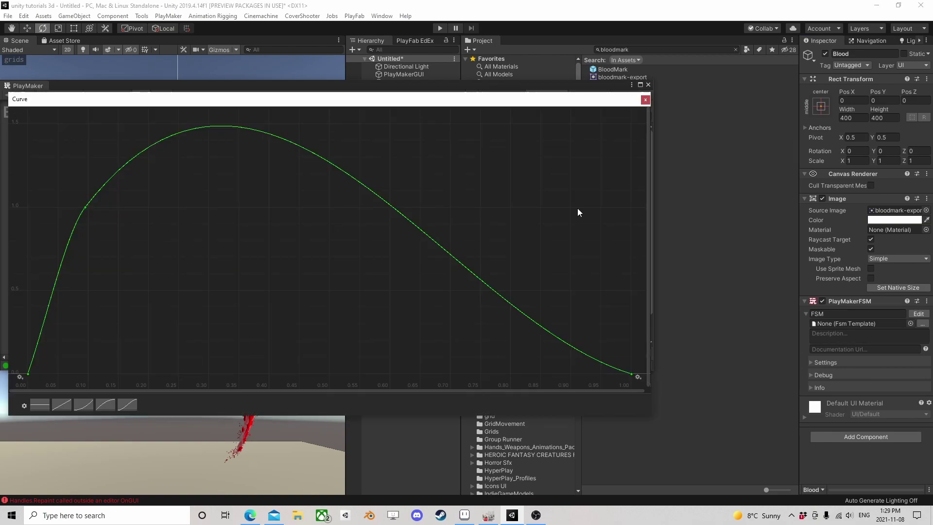
pyautogui.click(92, 207)
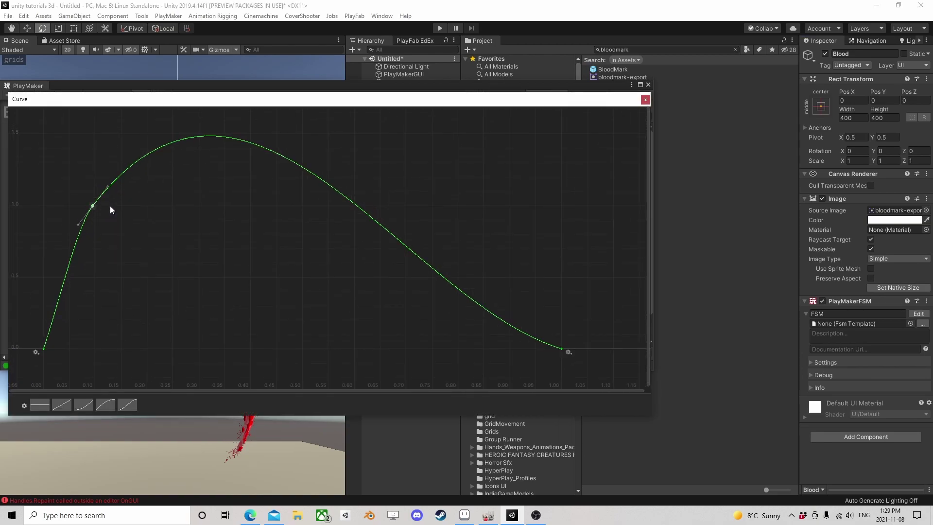
pyautogui.moveTo(109, 187); pyautogui.dragTo(121, 205)
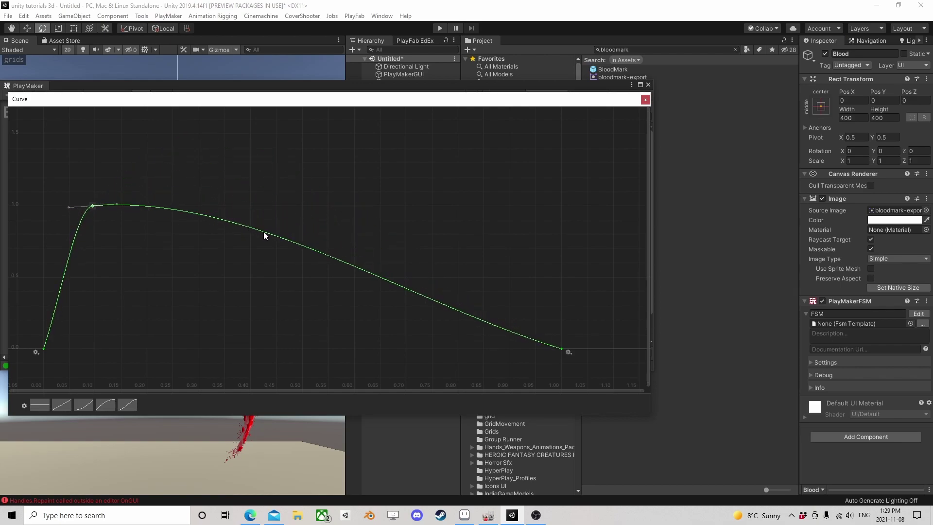
# Add a curve key at about time 0.45 with value about 1, level its tangent, and ease the final key's tangent toward zero.
pyautogui.rightClick(276, 235)
pyautogui.click(285, 242)
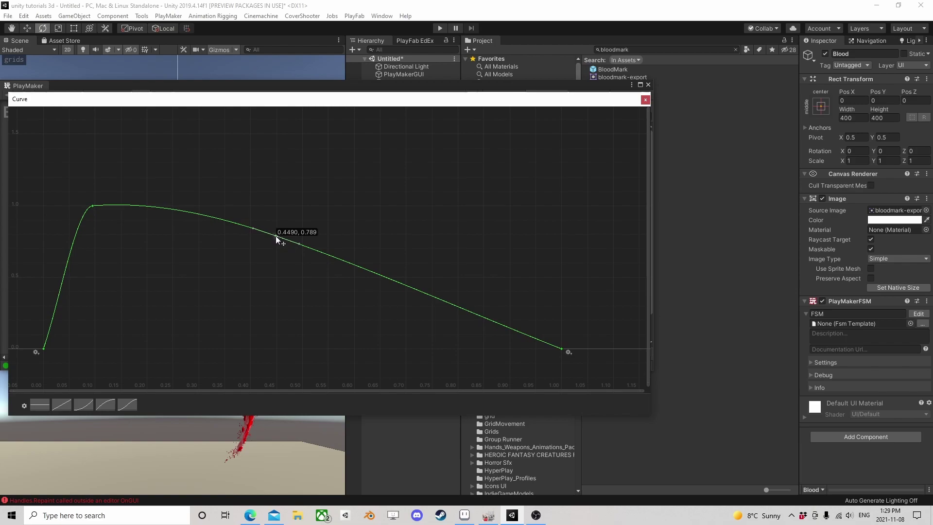
pyautogui.moveTo(276, 235); pyautogui.dragTo(304, 207)
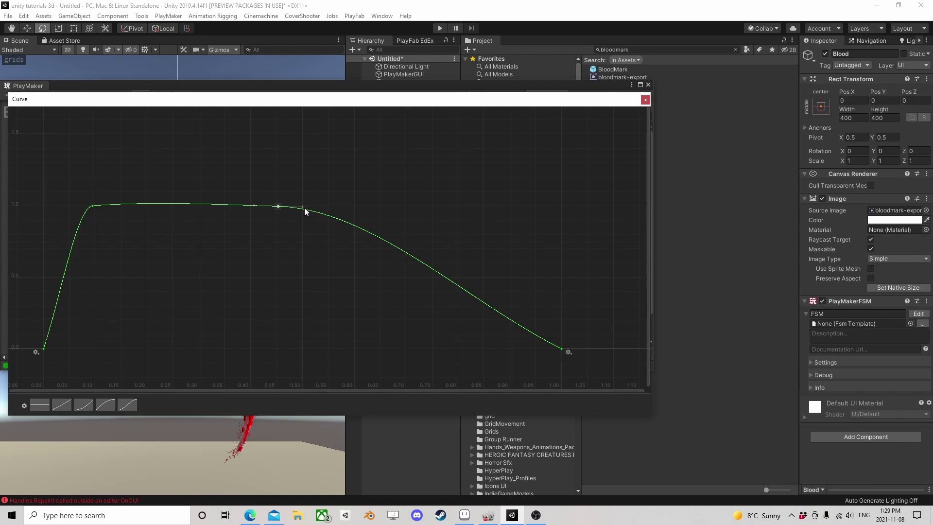
pyautogui.click(560, 349)
pyautogui.moveTo(540, 337); pyautogui.dragTo(538, 342)
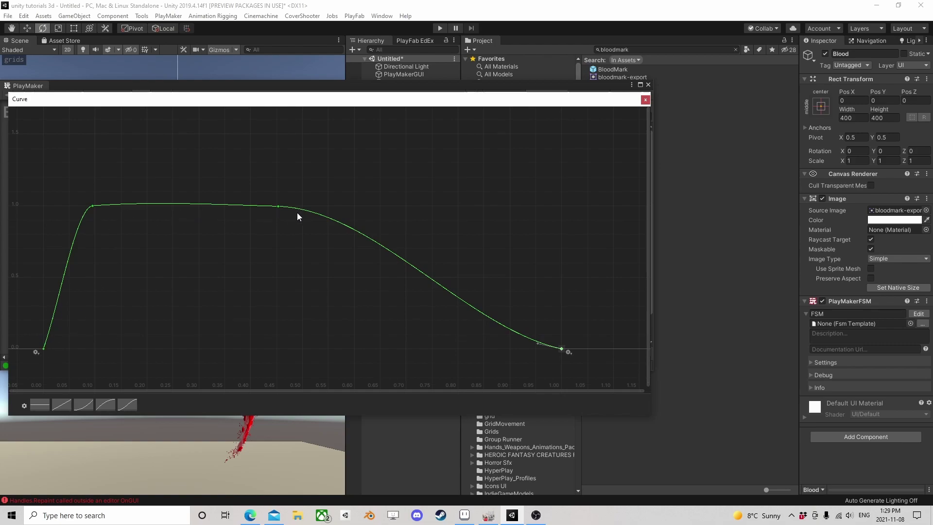
pyautogui.click(645, 99)
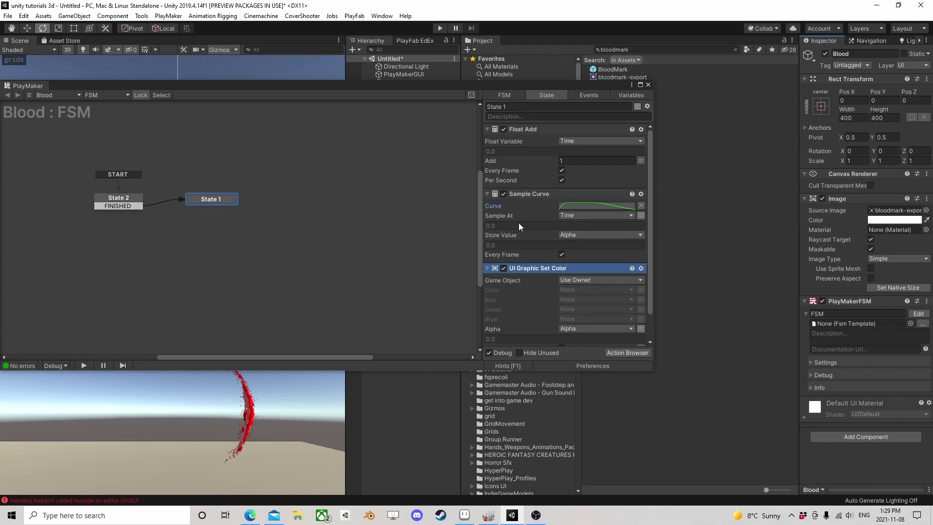
# Add a Float Compare action to State 1.
pyautogui.scroll(-1, 544, 279)
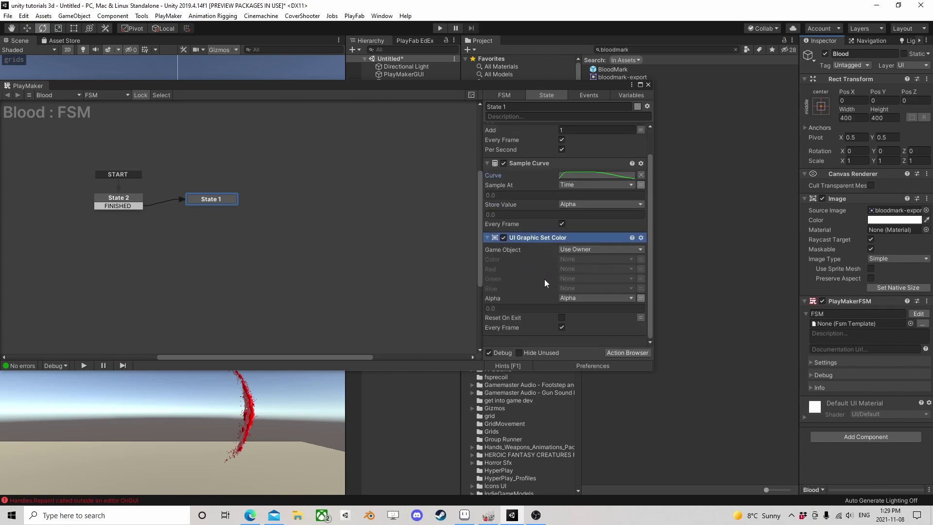
pyautogui.click(631, 352)
pyautogui.write('float com')
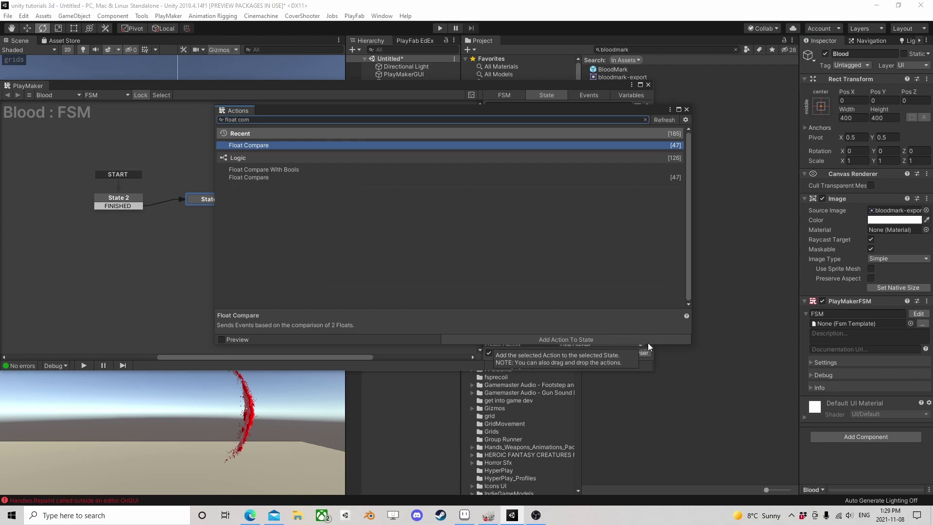
pyautogui.click(648, 343)
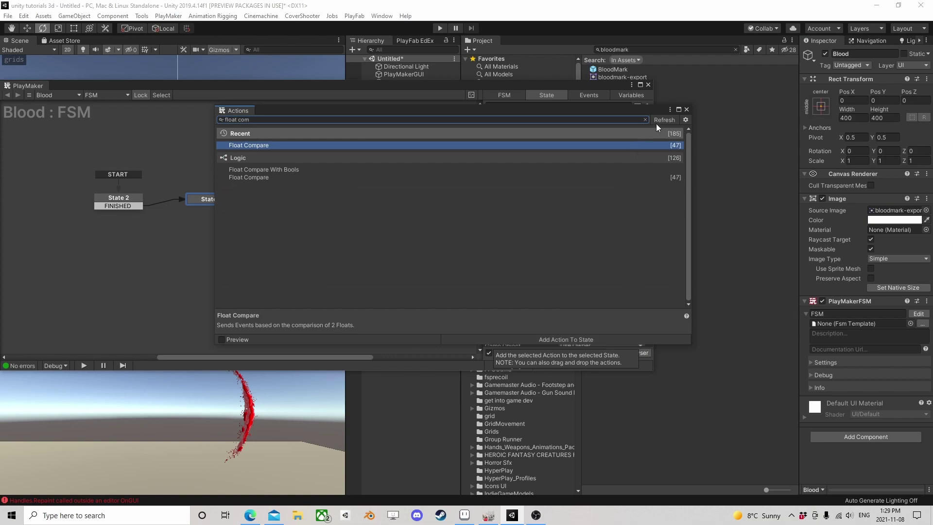
pyautogui.click(686, 109)
# Make Float Compare check Time against 1 every frame and send a new event named end when greater.
pyautogui.click(640, 250)
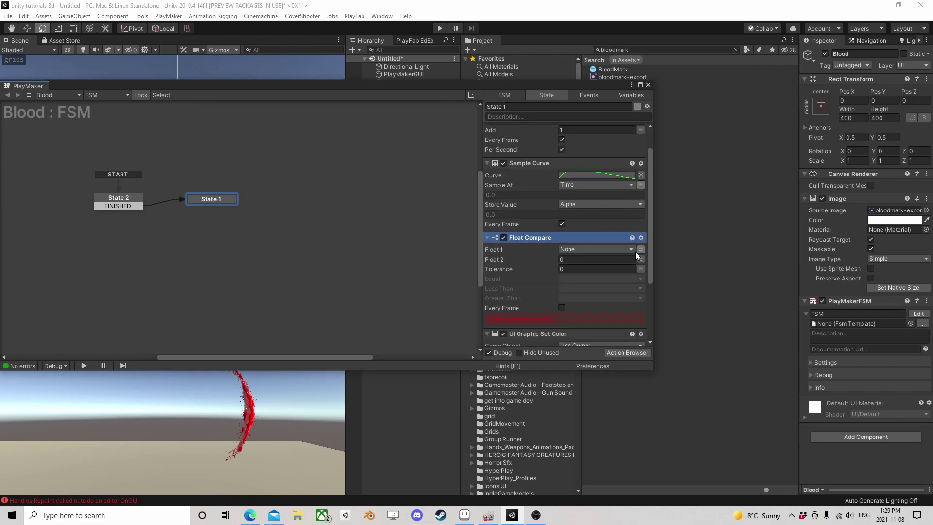
pyautogui.click(633, 249)
pyautogui.click(587, 282)
pyautogui.click(572, 270)
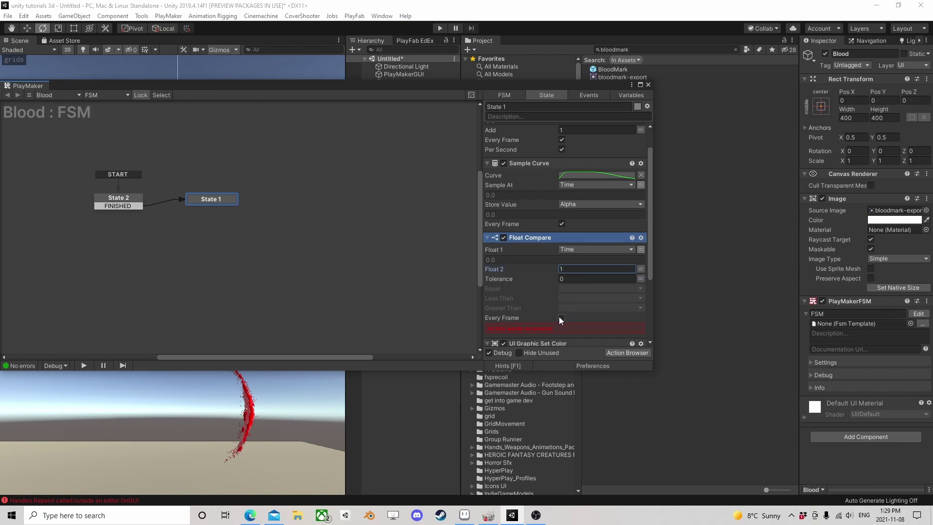
pyautogui.click(578, 309)
pyautogui.click(583, 378)
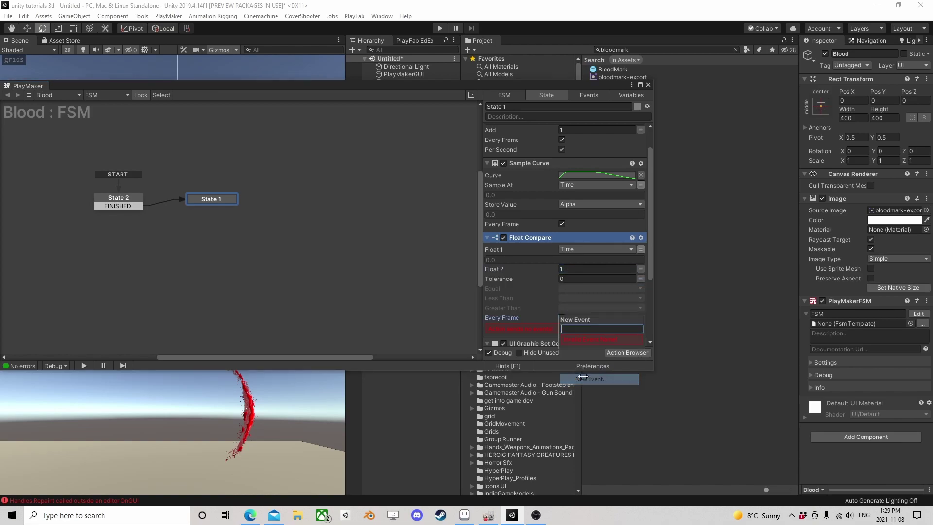
pyautogui.write('end')
pyautogui.click(587, 339)
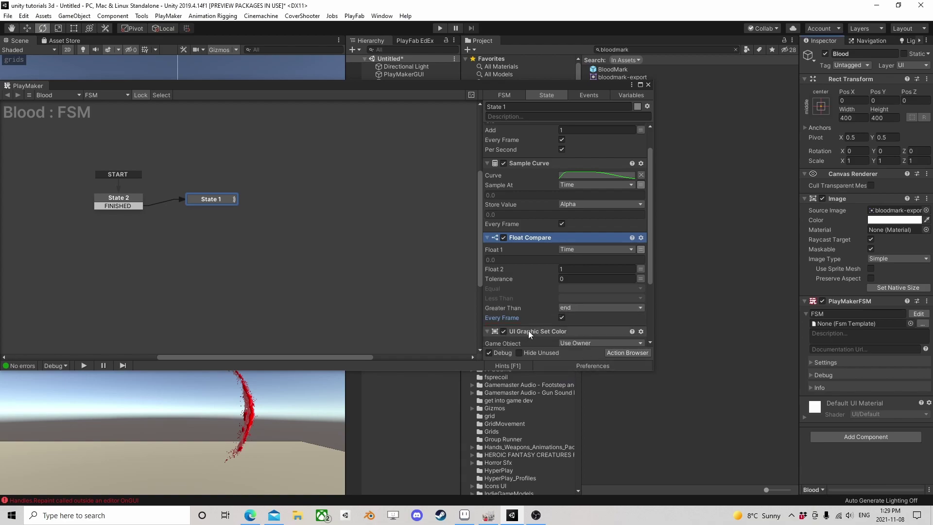
# Move the Float Compare action below UI Graphic Set Color, to the end of State 1's actions.
pyautogui.scroll(-2, 528, 330)
pyautogui.rightClick(537, 208)
pyautogui.click(570, 341)
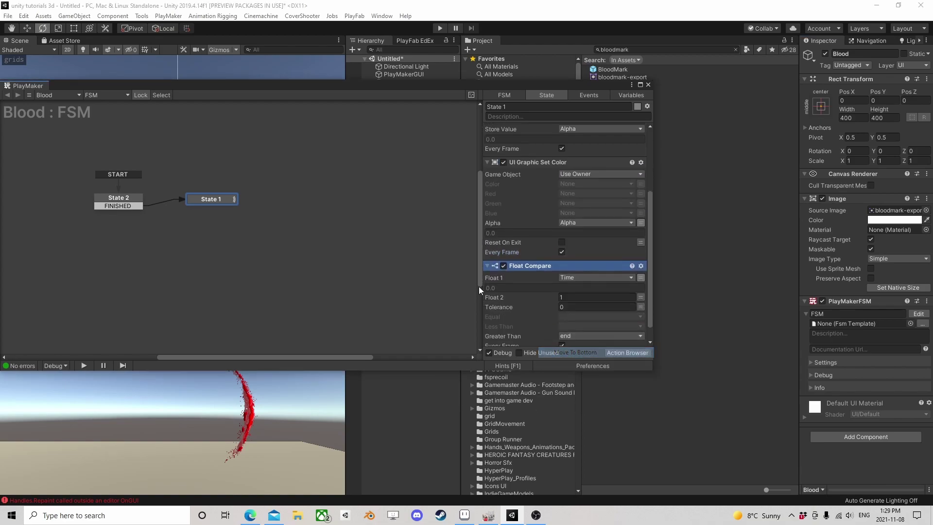
# Add the end transition to State 1 and link it to a new state beside it.
pyautogui.rightClick(223, 202)
pyautogui.moveTo(317, 209)
pyautogui.click(354, 215)
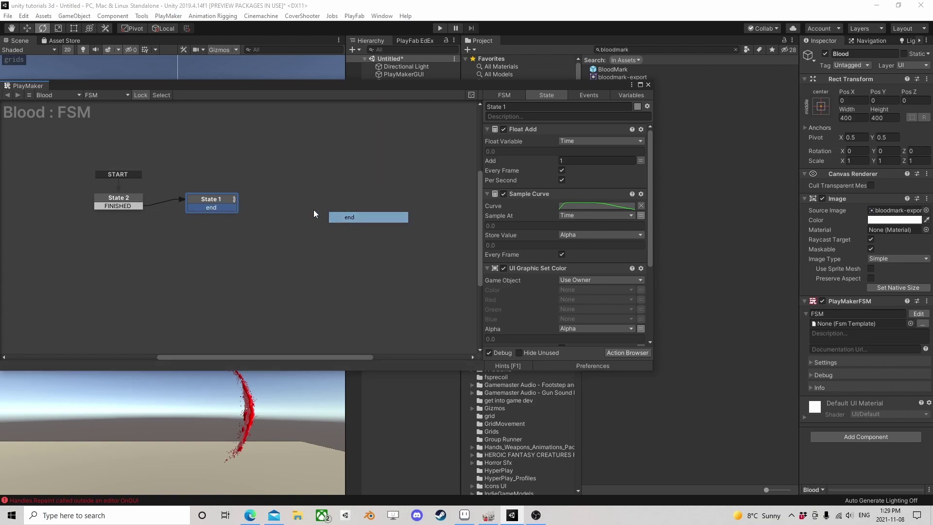
pyautogui.moveTo(232, 208); pyautogui.dragTo(295, 201)
# Add a Pooler Destroy Self action to the new state.
pyautogui.click(622, 348)
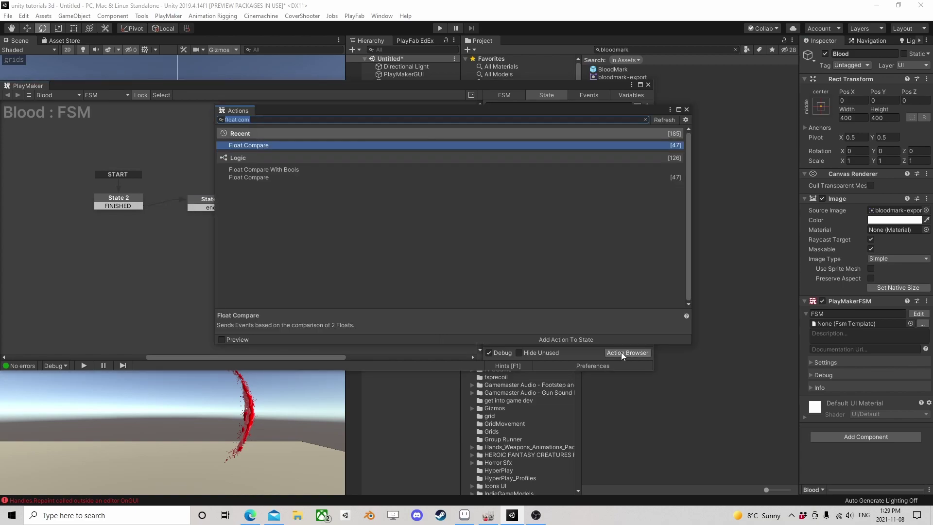
pyautogui.write('pool')
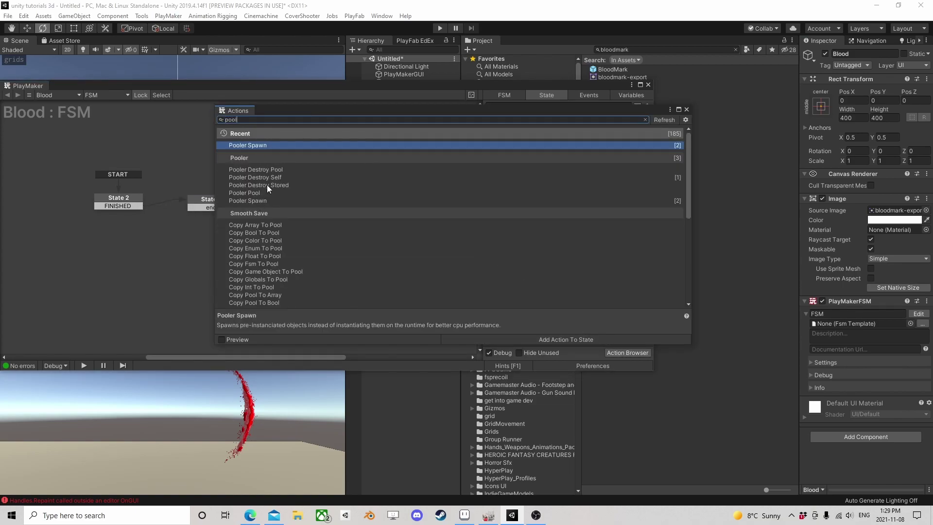
pyautogui.doubleClick(267, 178)
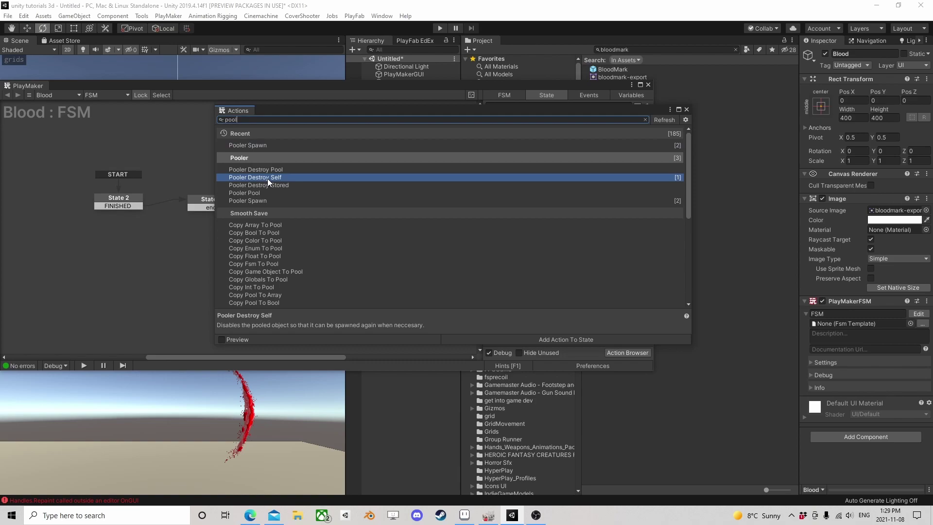
pyautogui.click(684, 110)
# Close the FSM editor and save the Blood object as a prefab in the crowdrun project folder.
pyautogui.click(647, 84)
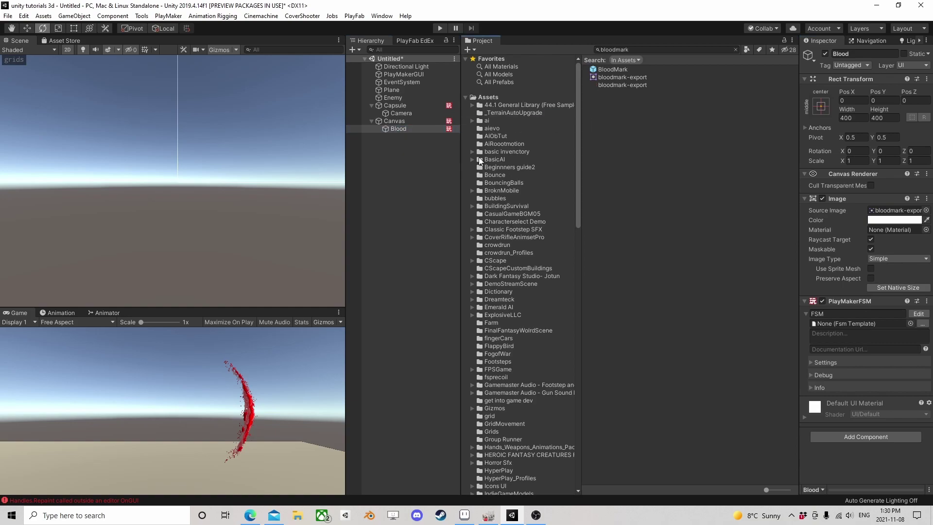
pyautogui.click(492, 107)
pyautogui.click(496, 246)
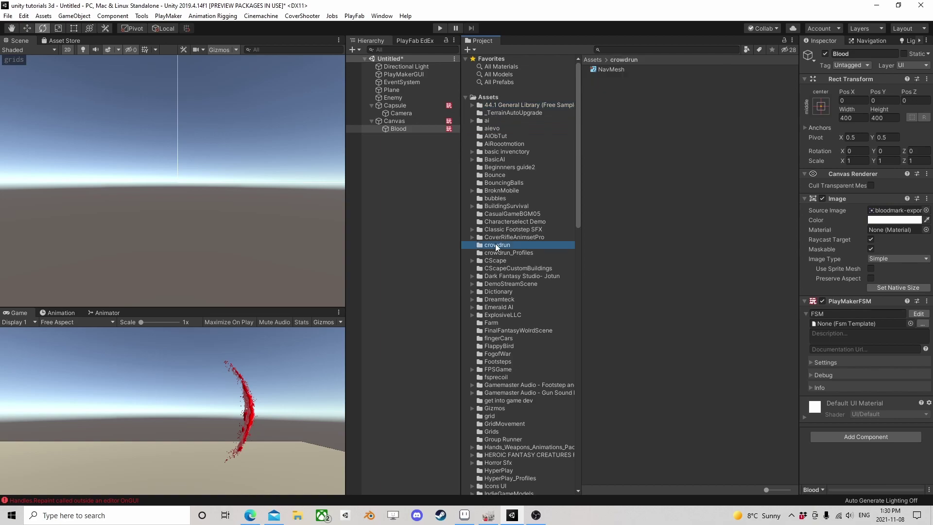
pyautogui.moveTo(398, 130); pyautogui.dragTo(624, 104)
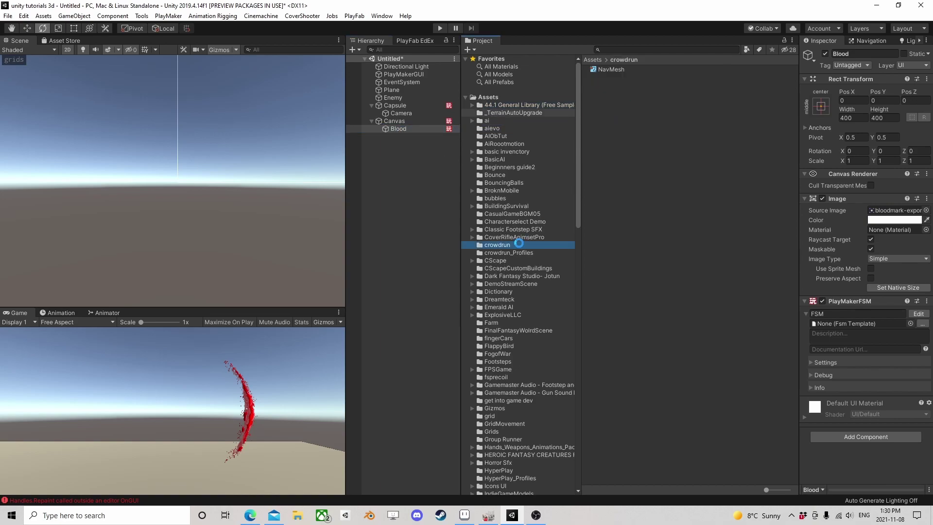
# Delete the Blood object from the Canvas in the scene hierarchy.
pyautogui.click(401, 129)
pyautogui.press('Delete')
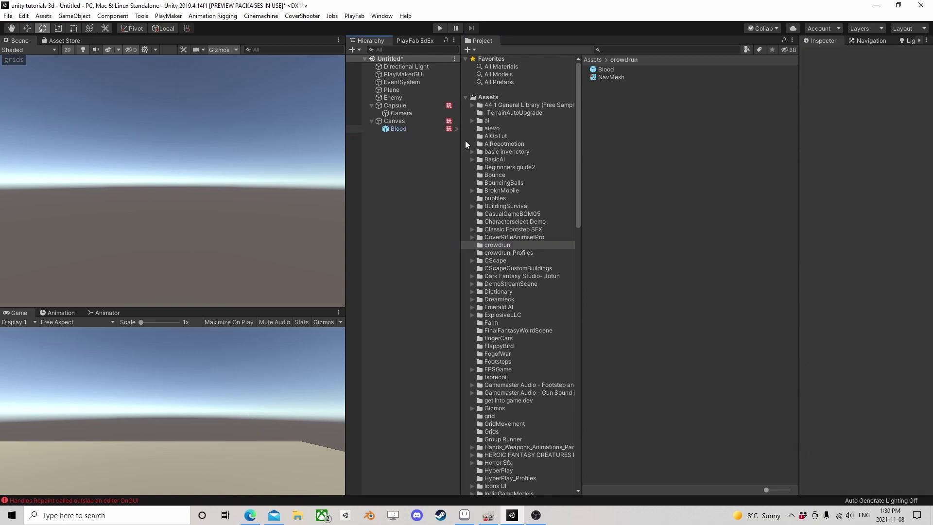
# Add a Pooler Pool action to State 1 of the Canvas's pool FSM.
pyautogui.click(394, 121)
pyautogui.scroll(-2, 895, 346)
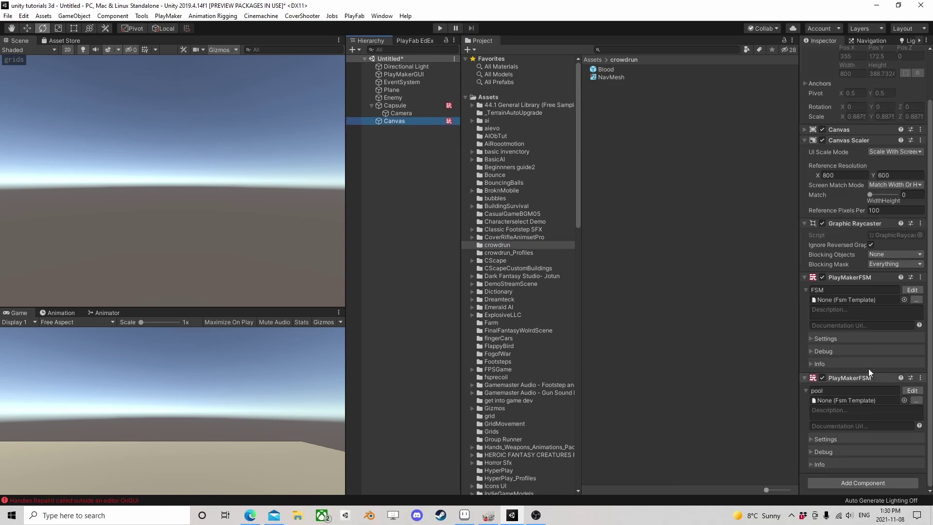
pyautogui.click(912, 390)
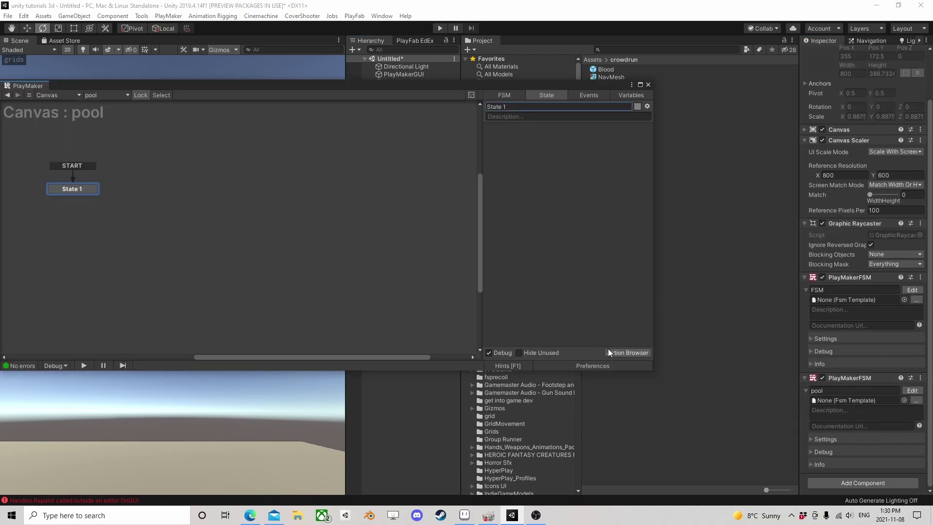
pyautogui.click(625, 353)
pyautogui.write('pool')
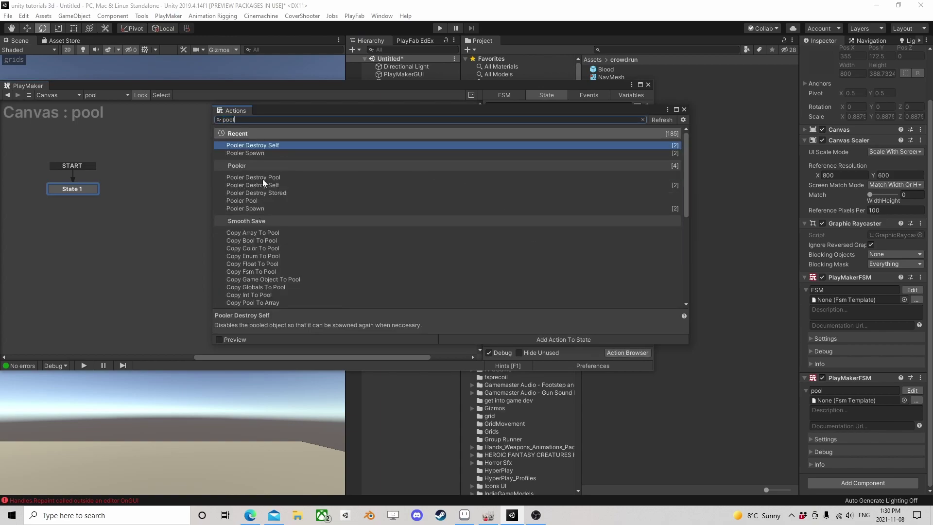
pyautogui.doubleClick(257, 201)
pyautogui.click(684, 109)
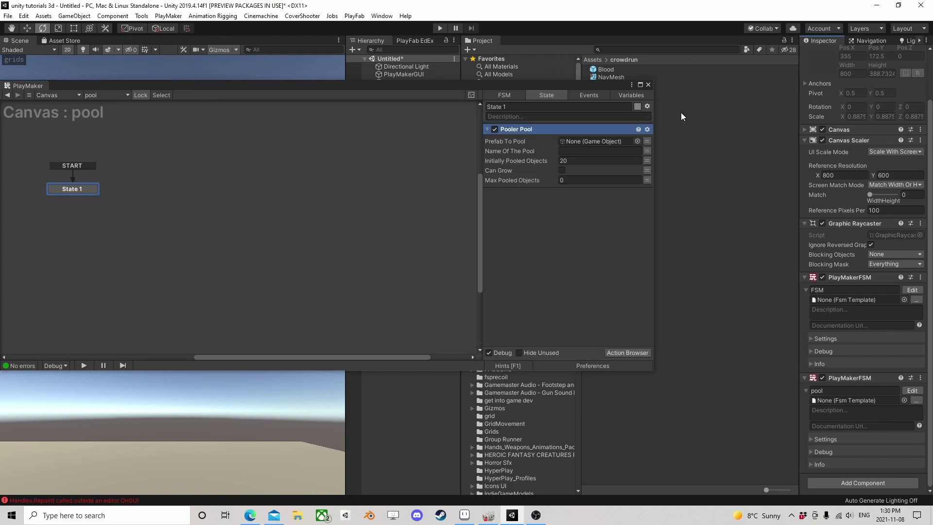
# Assign the Blood prefab as the Pooler Pool's prefab to pool and name the pool Blood.
pyautogui.moveTo(619, 87); pyautogui.dragTo(502, 69)
pyautogui.moveTo(604, 69); pyautogui.dragTo(476, 126)
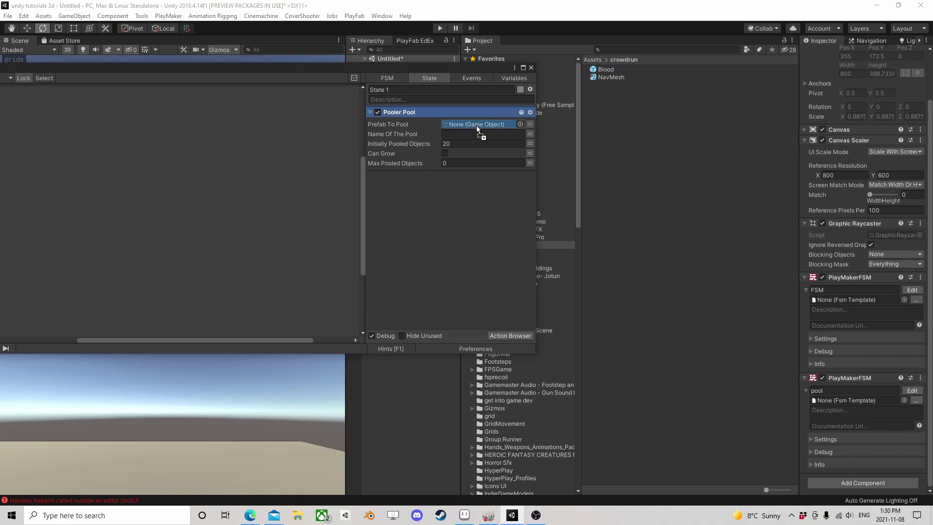
pyautogui.click(472, 134)
pyautogui.write('Blood')
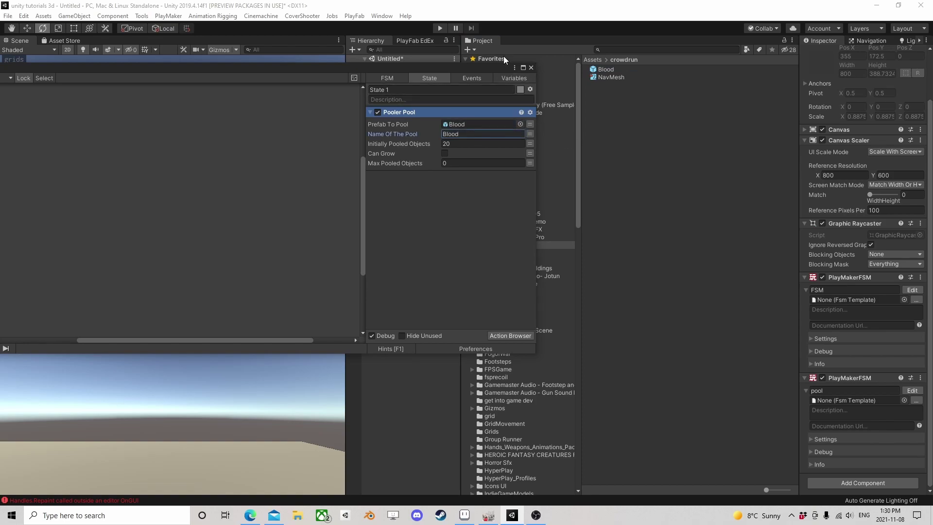
pyautogui.click(531, 67)
# Set the Directional Indicator's Offset to 90 in State 2 of the Canvas's main FSM, and close the editor.
pyautogui.click(912, 289)
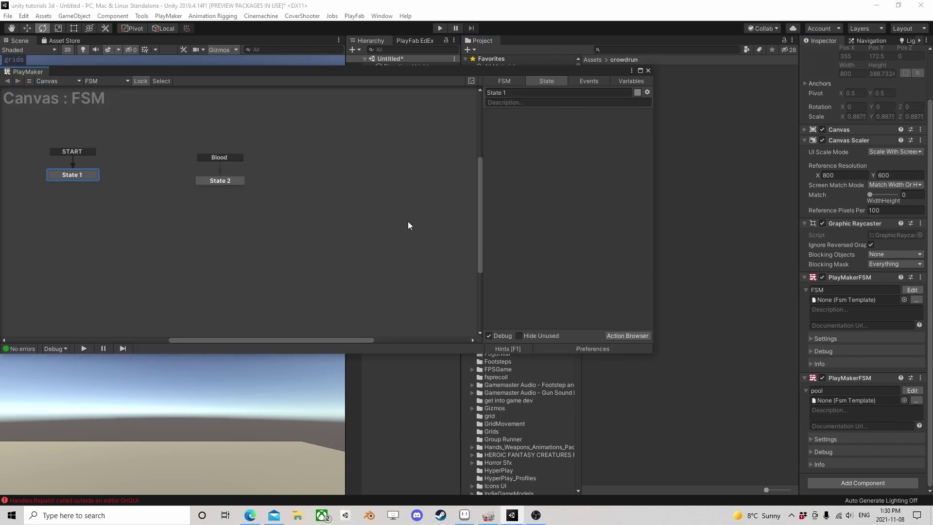
pyautogui.click(220, 180)
pyautogui.scroll(-2, 564, 171)
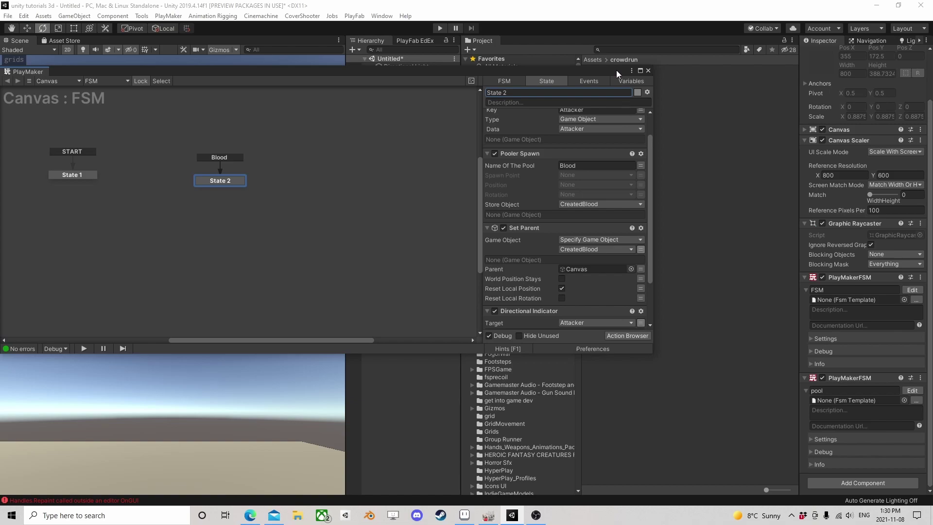
pyautogui.moveTo(616, 70); pyautogui.dragTo(586, 77)
pyautogui.scroll(-3, 489, 232)
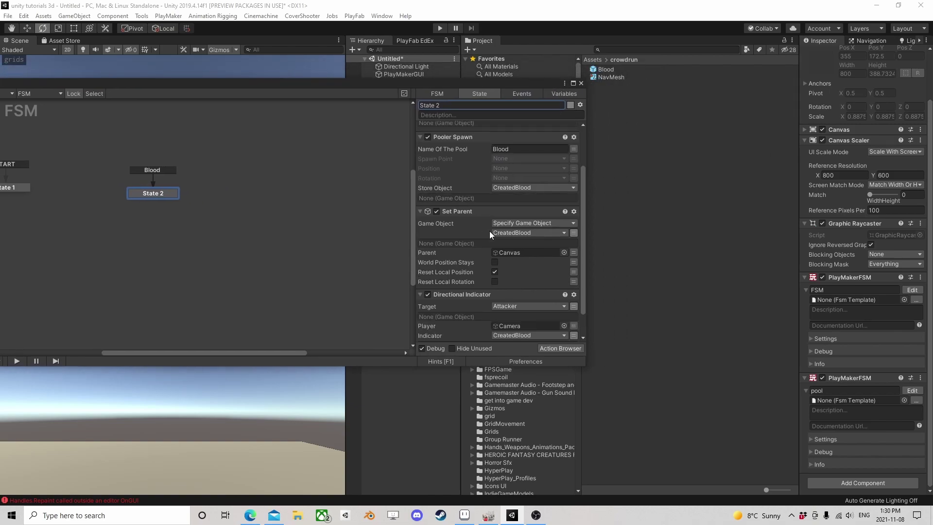
pyautogui.moveTo(489, 86); pyautogui.dragTo(377, 168)
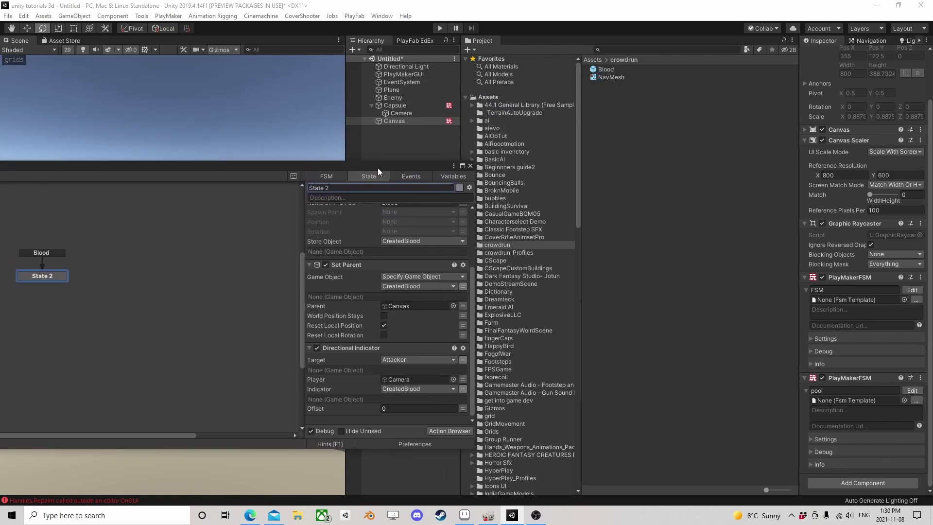
pyautogui.scroll(-1, 404, 263)
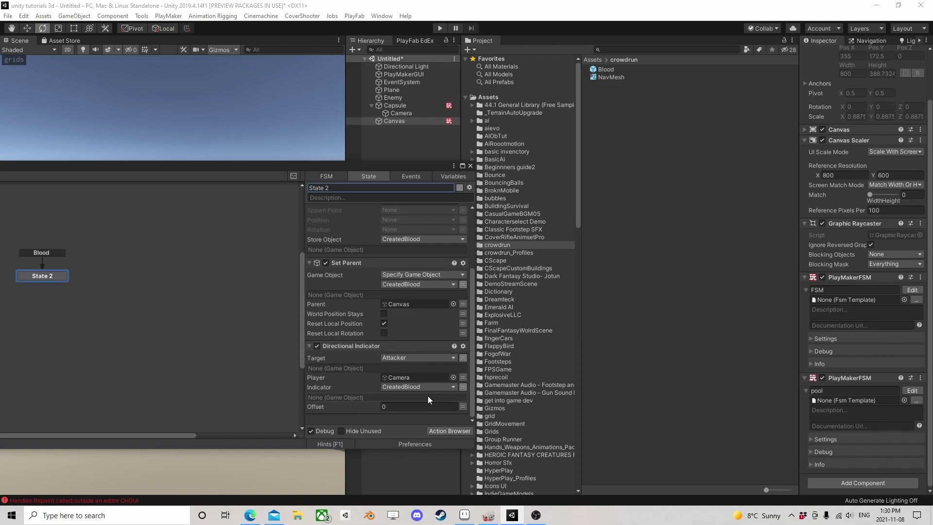
pyautogui.click(421, 407)
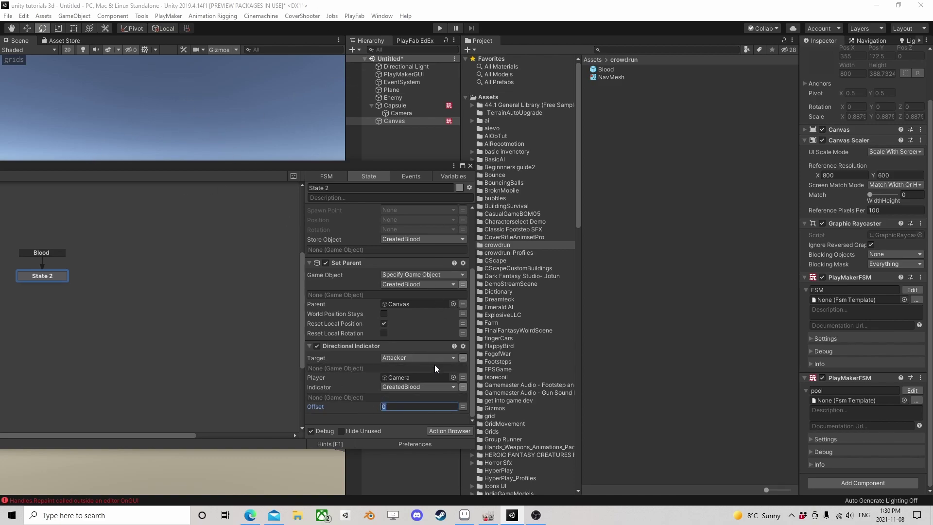
pyautogui.write('90')
pyautogui.click(470, 165)
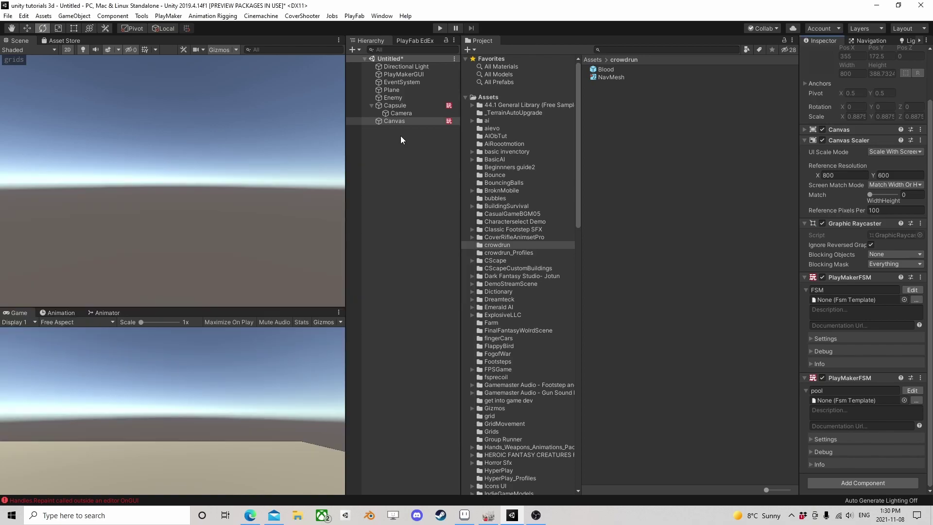
# Review the event property and Send Event actions in State 2 of the Capsule's Health FSM.
pyautogui.click(403, 105)
pyautogui.scroll(-5, 897, 348)
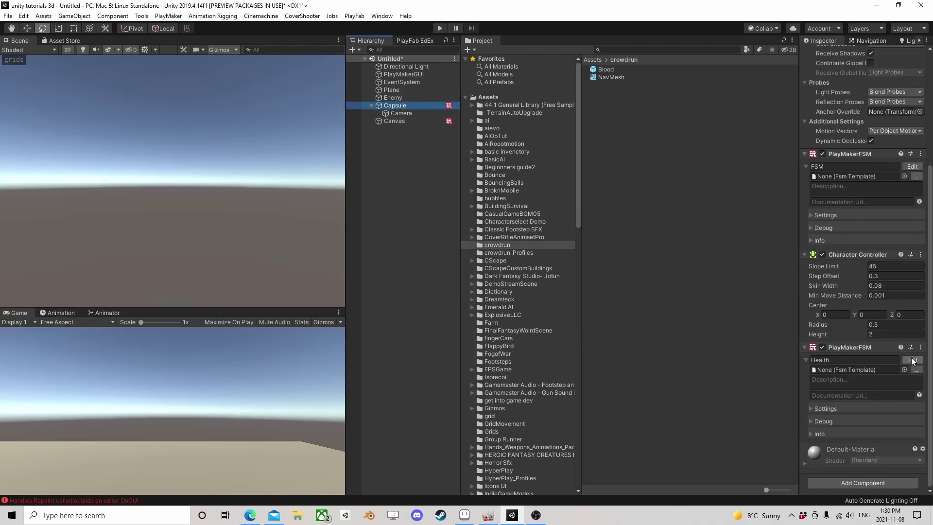
pyautogui.click(912, 360)
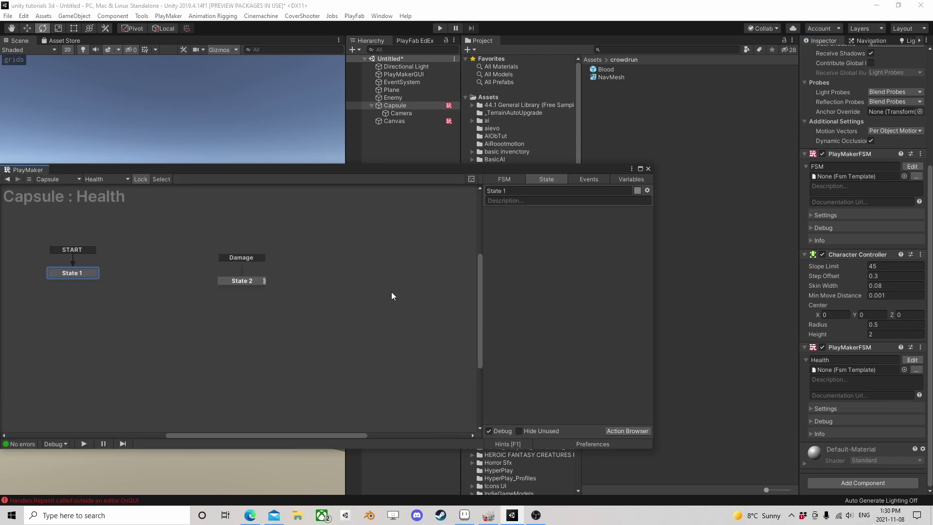
pyautogui.click(258, 281)
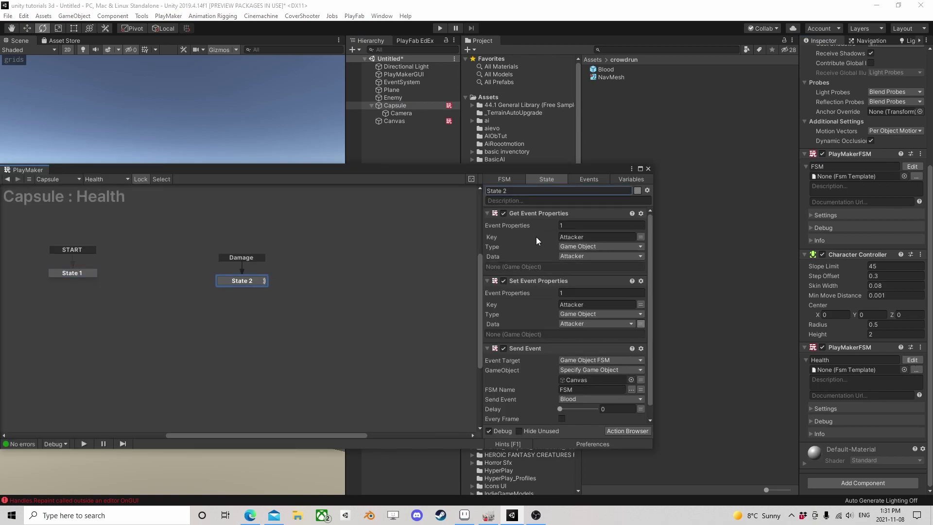
pyautogui.scroll(-1, 559, 245)
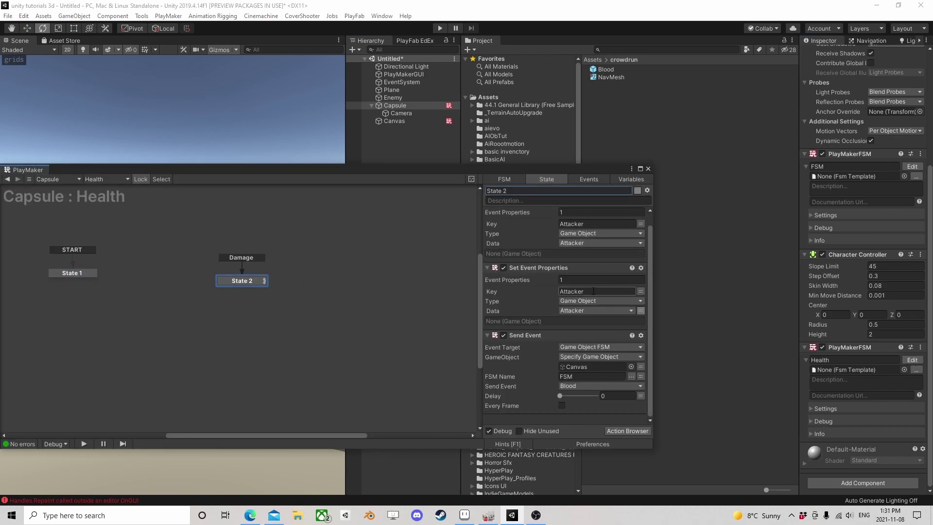
pyautogui.scroll(1, 593, 291)
pyautogui.scroll(-1, 597, 326)
pyautogui.click(648, 168)
# Add a PlayMakerFSM component to the Enemy object.
pyautogui.doubleClick(412, 97)
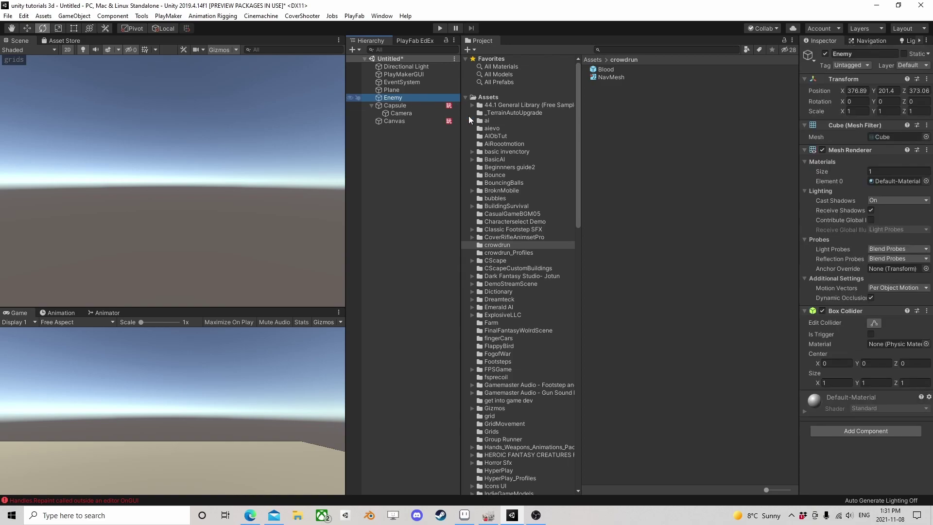
pyautogui.click(882, 431)
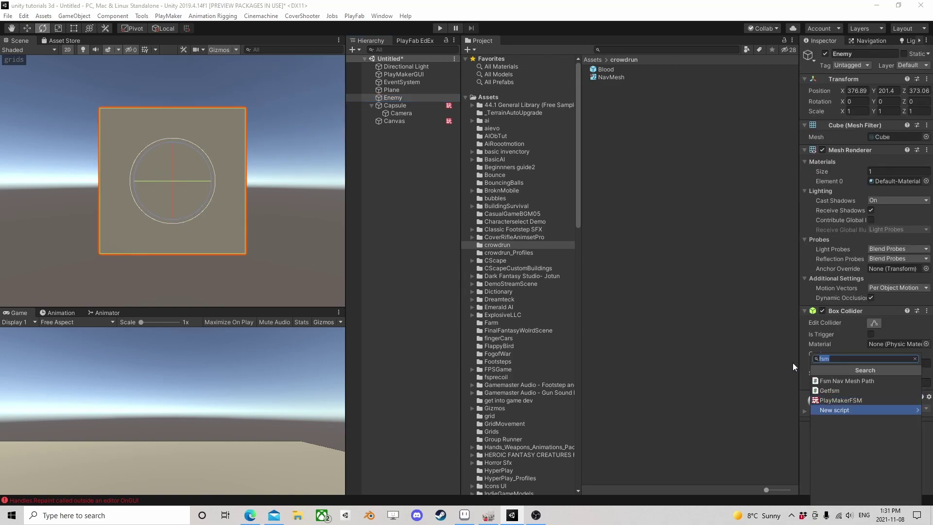
pyautogui.click(844, 398)
pyautogui.scroll(-1, 207, 151)
# Turn off the Scene view's 2D mode and frame the Enemy cube together with the capsule.
pyautogui.click(67, 48)
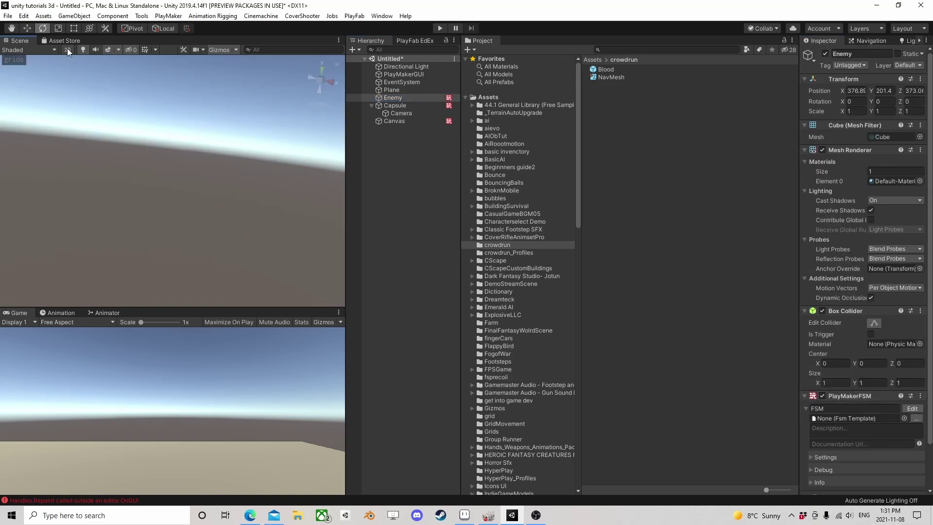
pyautogui.click(395, 97)
pyautogui.doubleClick(395, 97)
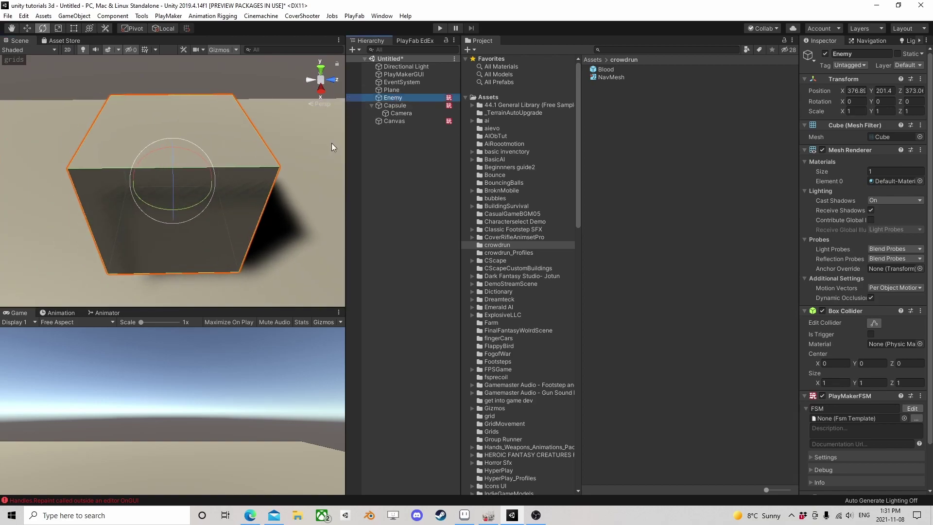
pyautogui.scroll(-10, 145, 199)
pyautogui.moveTo(144, 200); pyautogui.dragTo(221, 223, button='middle')
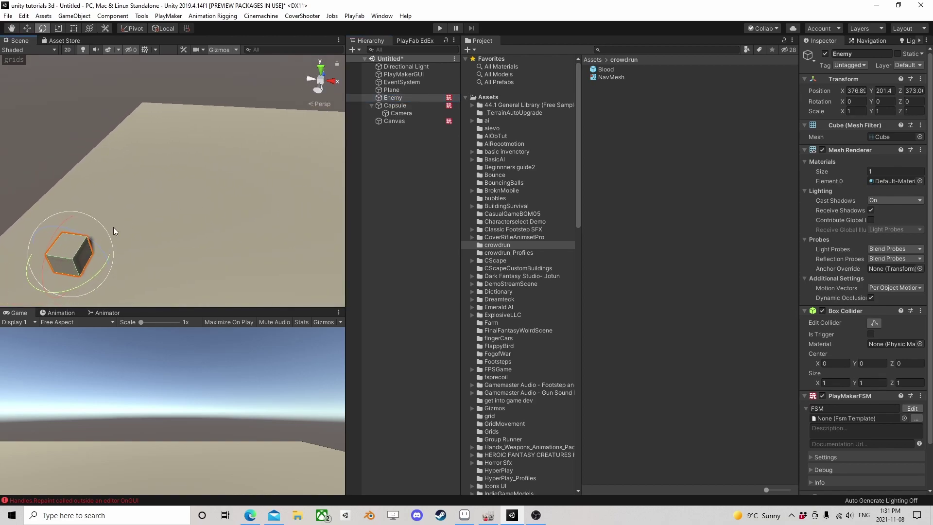
pyautogui.moveTo(113, 226); pyautogui.dragTo(158, 195, button='right')
pyautogui.moveTo(99, 253); pyautogui.dragTo(163, 224, button='middle')
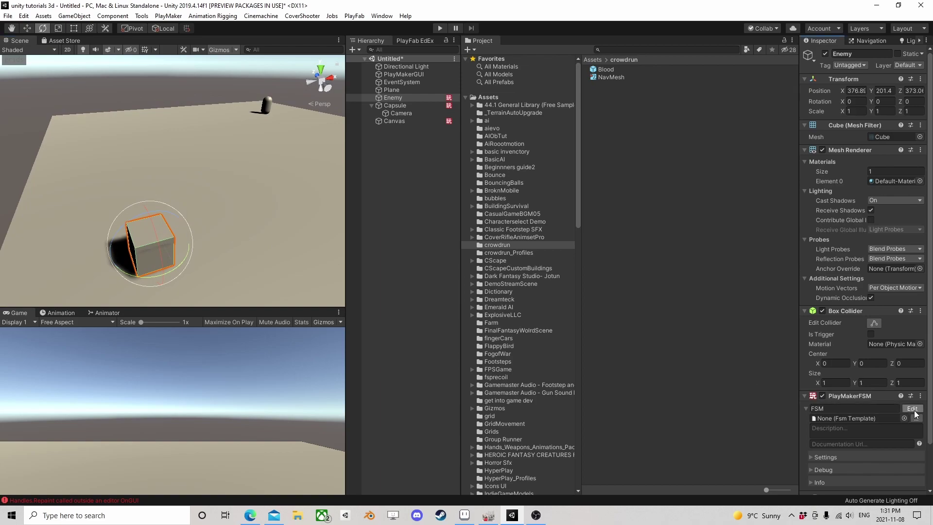
# Add a Random Wait action to State 1 of the Enemy's FSM.
pyautogui.click(911, 408)
pyautogui.click(626, 431)
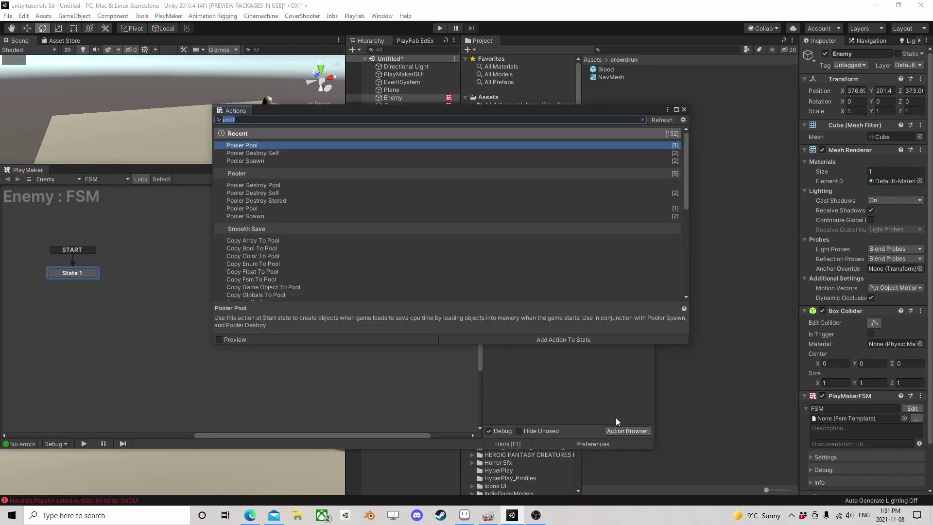
pyautogui.write('random')
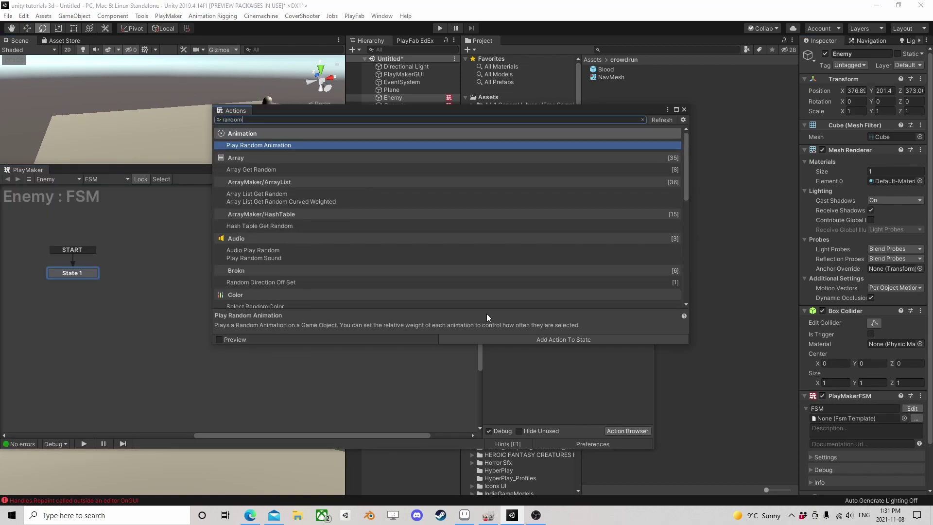
pyautogui.write(' wai')
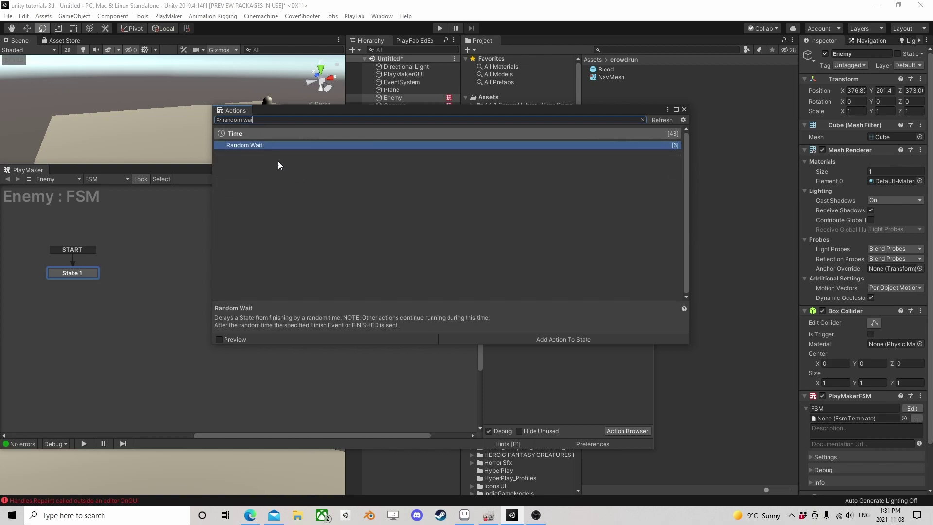
pyautogui.click(245, 144)
pyautogui.click(685, 110)
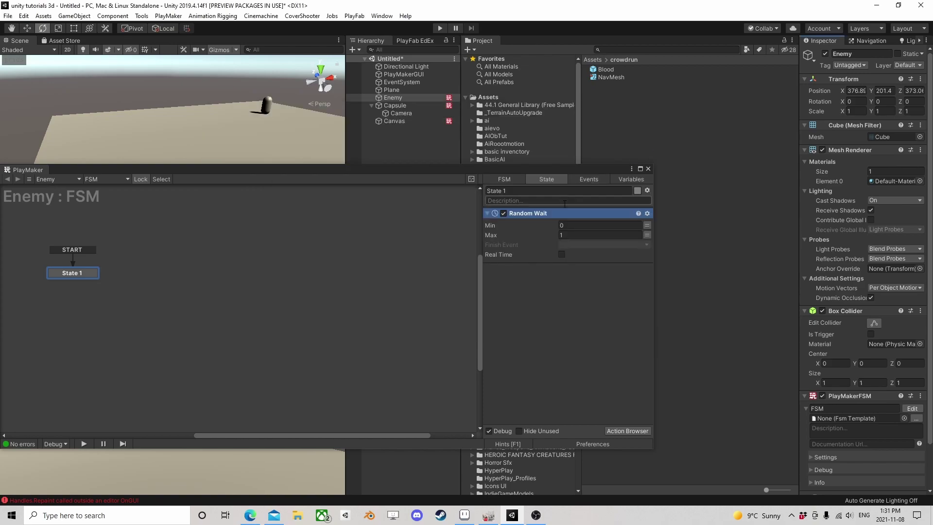
# Set the Random Wait's Min to 0.5, keeping Max at 1 and Real Time off.
pyautogui.click(581, 226)
pyautogui.write('.5')
pyautogui.click(585, 234)
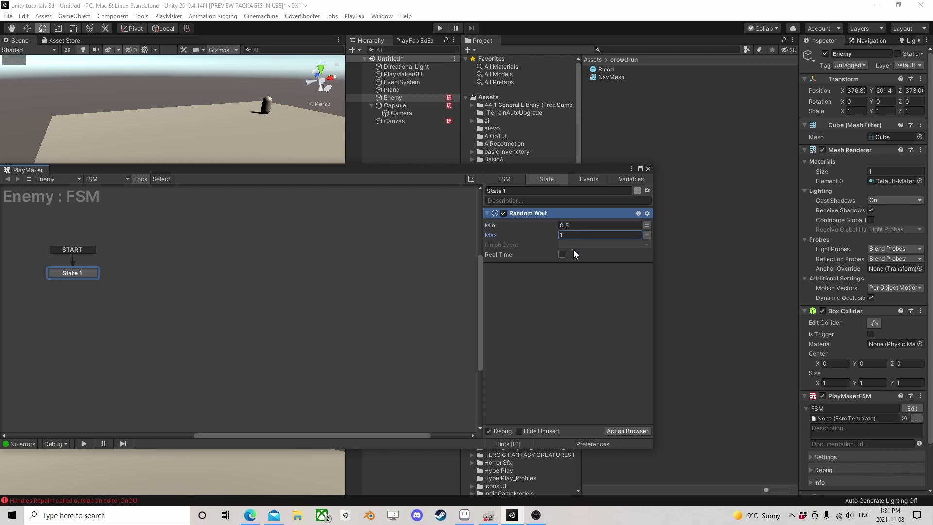
pyautogui.click(561, 254)
pyautogui.click(561, 255)
# Add a FINISHED transition to State 1, use it as the Random Wait's finish event, and link it to a new state.
pyautogui.click(598, 245)
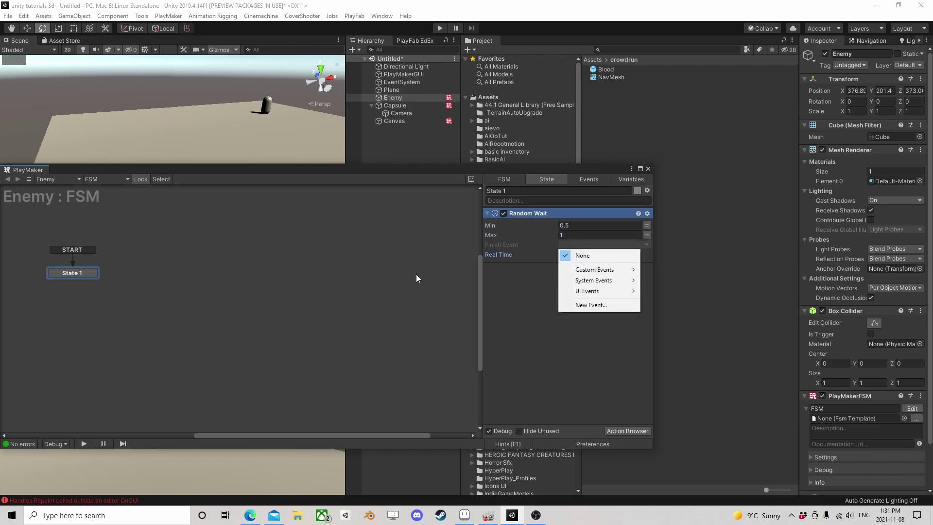
pyautogui.click(58, 273)
pyautogui.keyDown('ctrl'); pyautogui.click(58, 273); pyautogui.keyUp('ctrl')
pyautogui.click(583, 244)
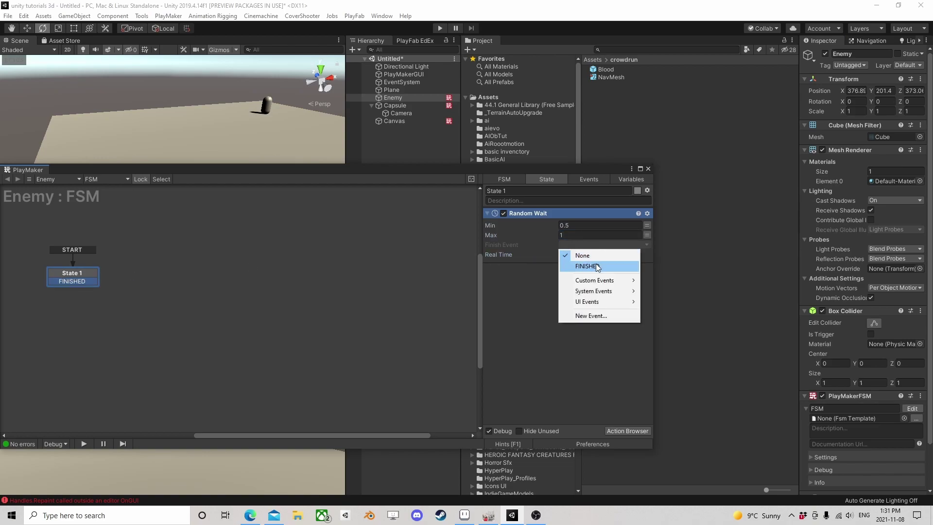
pyautogui.click(583, 265)
pyautogui.moveTo(88, 285); pyautogui.dragTo(187, 274)
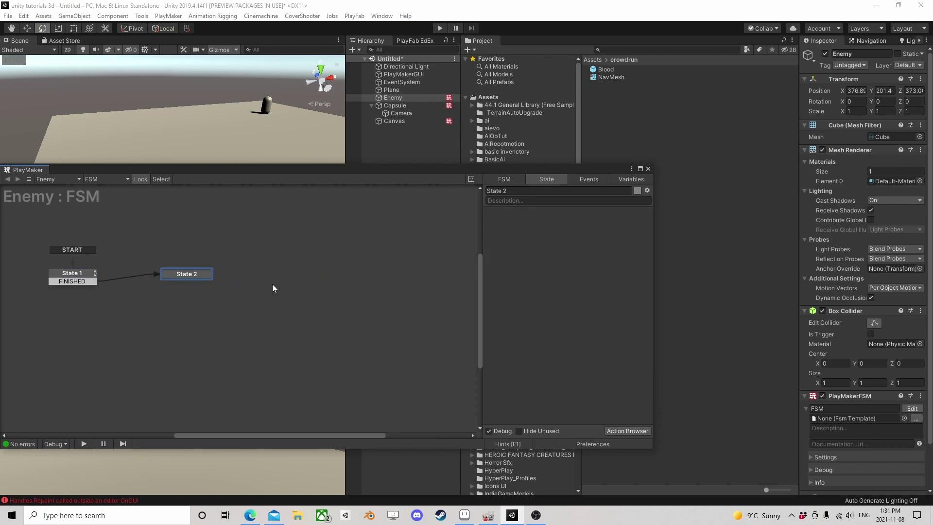
# Add a Set Event Properties action and a Send Event action to State 2, with Set Event Properties first.
pyautogui.click(619, 430)
pyautogui.write('sen')
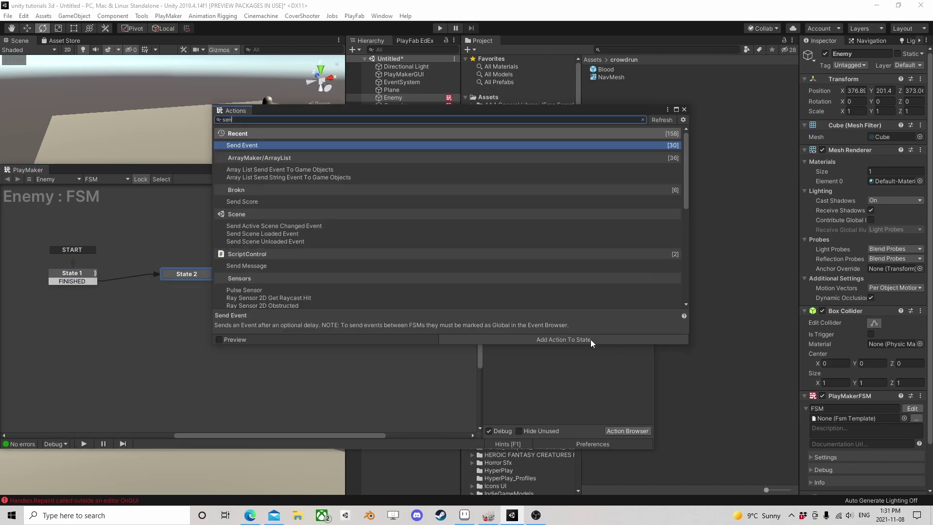
pyautogui.doubleClick(277, 146)
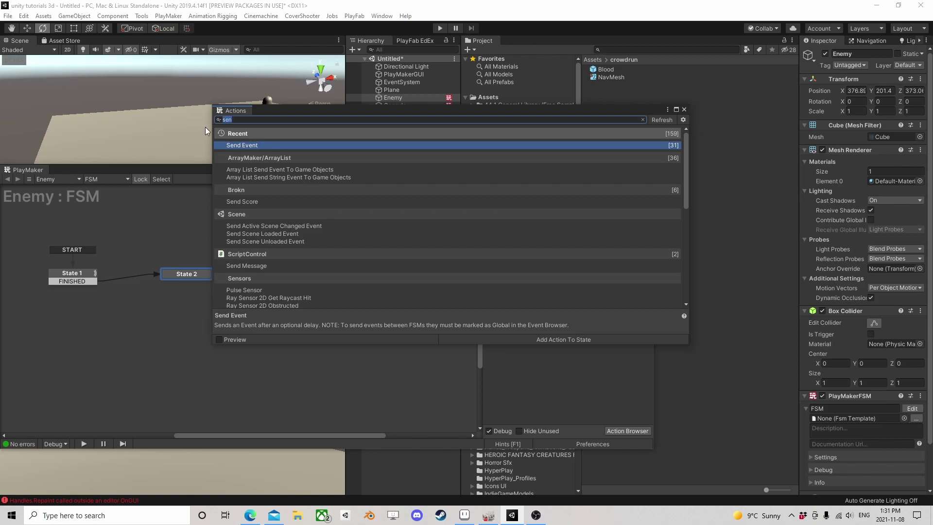
pyautogui.write('set event p')
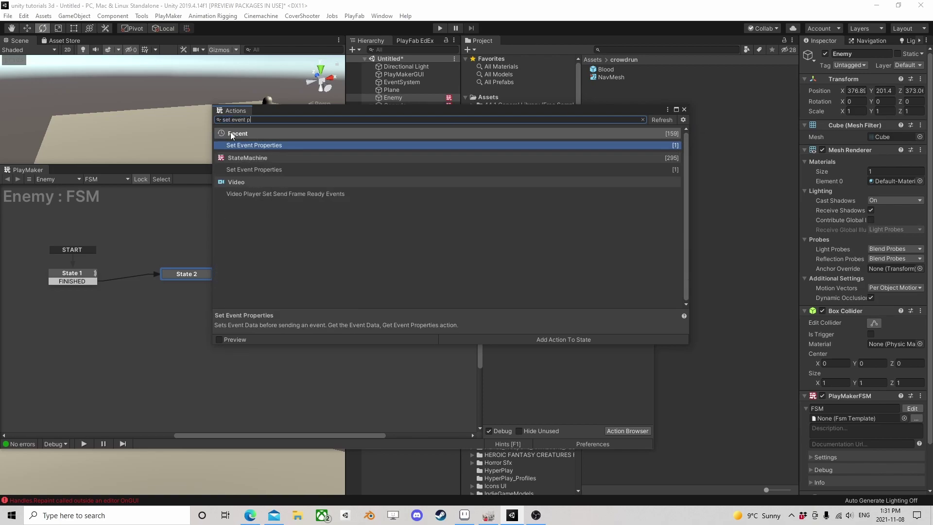
pyautogui.doubleClick(281, 144)
pyautogui.click(684, 110)
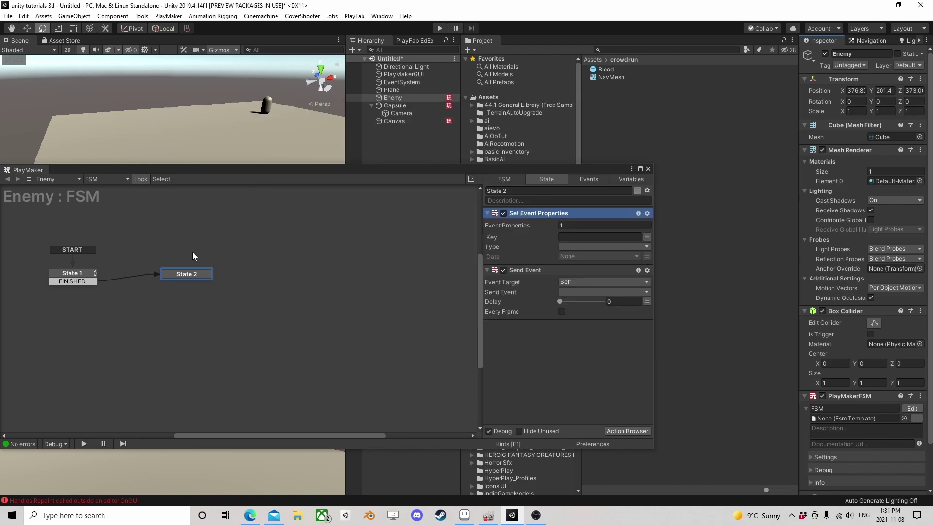
# Create a new start state ahead of State 1 and link its FINISHED transition to State 1.
pyautogui.moveTo(48, 283); pyautogui.dragTo(214, 264, button='middle')
pyautogui.rightClick(108, 252)
pyautogui.click(119, 247)
pyautogui.rightClick(118, 247)
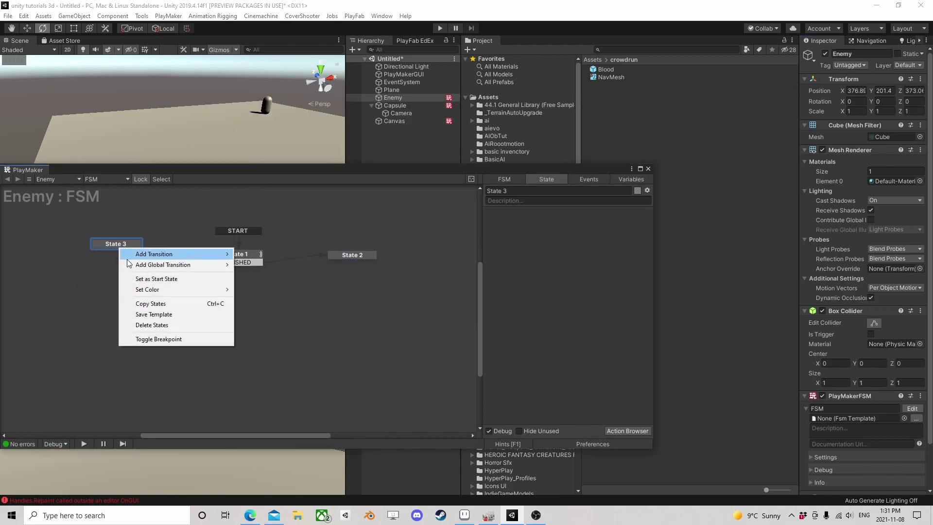
pyautogui.click(141, 273)
pyautogui.keyDown('ctrl'); pyautogui.click(124, 242); pyautogui.keyUp('ctrl')
pyautogui.moveTo(128, 250)
pyautogui.mouseDown()
pyautogui.moveTo(234, 256)
pyautogui.moveTo(141, 246)
pyautogui.mouseUp()
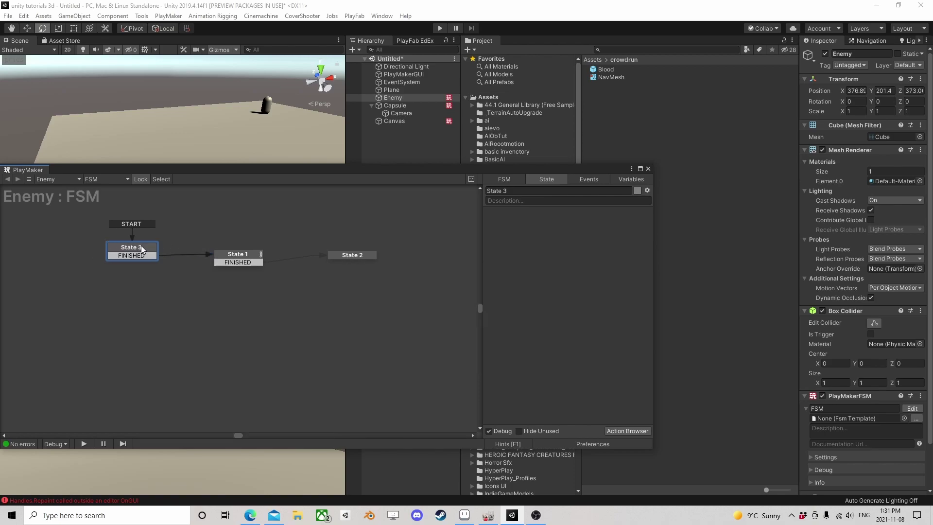
# Add a Get Owner action to State 3 and store the game object in a new variable named self.
pyautogui.click(634, 432)
pyautogui.write('get ow')
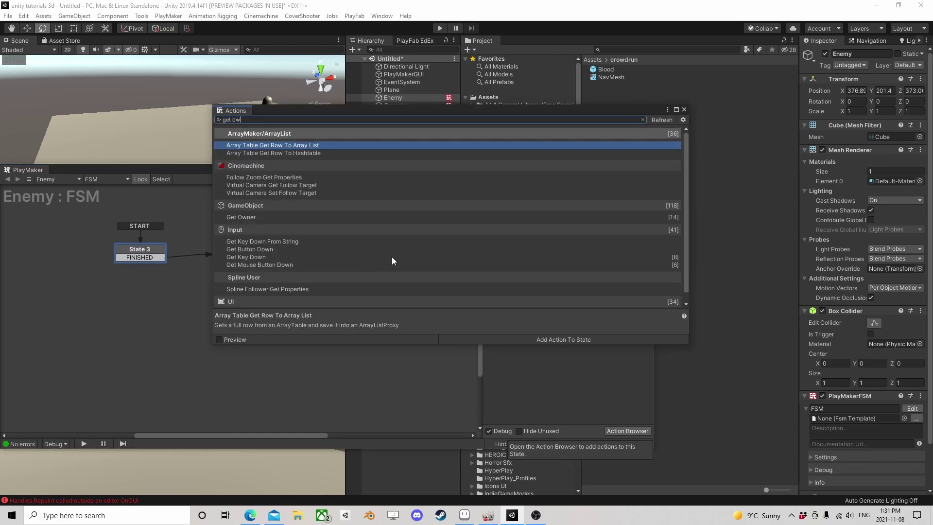
pyautogui.click(246, 217)
pyautogui.doubleClick(246, 217)
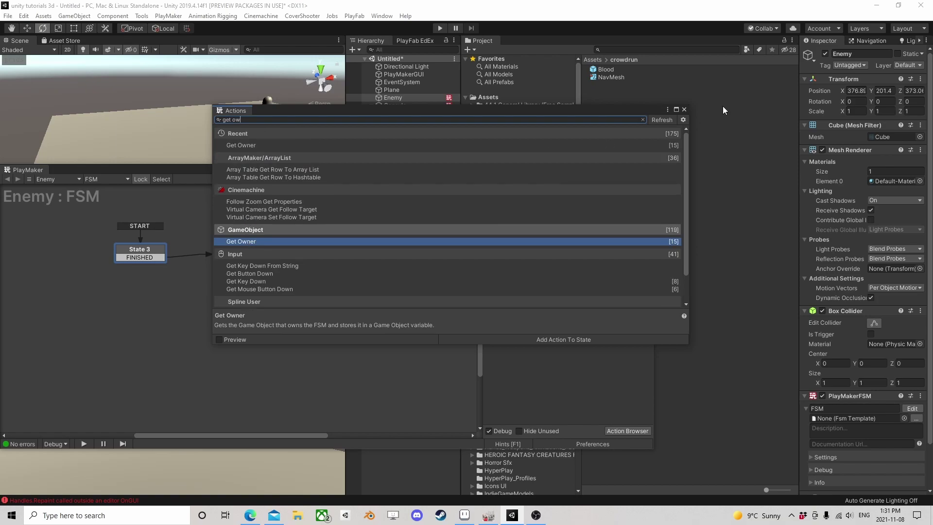
pyautogui.click(684, 109)
pyautogui.click(580, 225)
pyautogui.click(602, 257)
pyautogui.write('self')
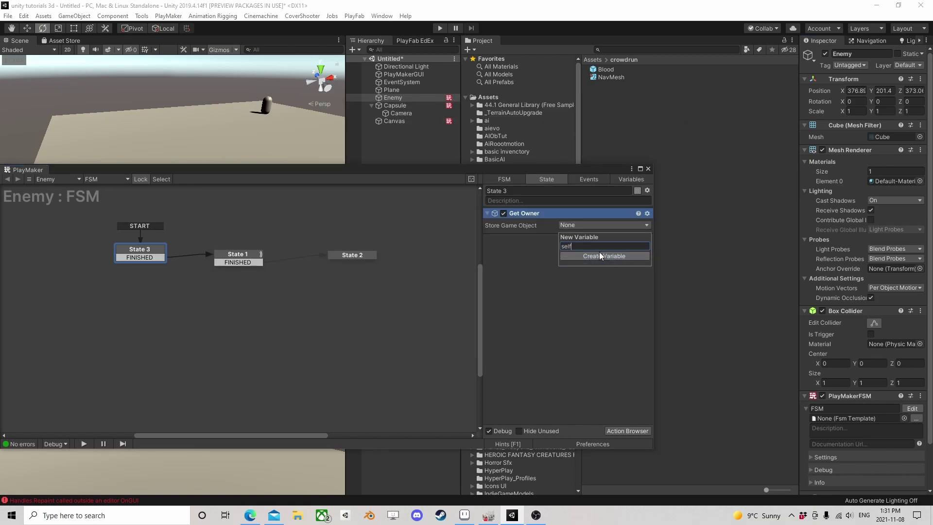
pyautogui.click(599, 255)
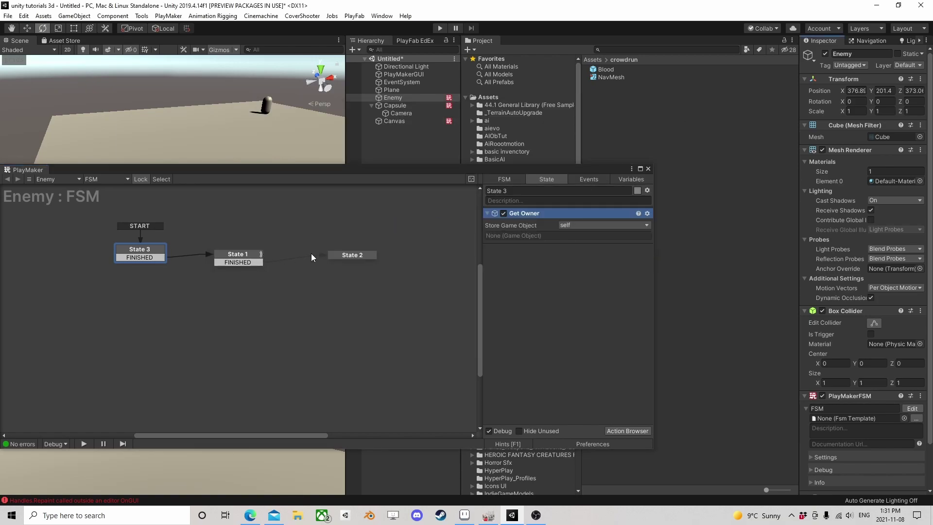
# Set State 2's event property to key Attacker, type Game Object, with the self variable as its data.
pyautogui.moveTo(311, 257)
pyautogui.mouseDown()
pyautogui.moveTo(337, 256)
pyautogui.moveTo(314, 258)
pyautogui.mouseUp()
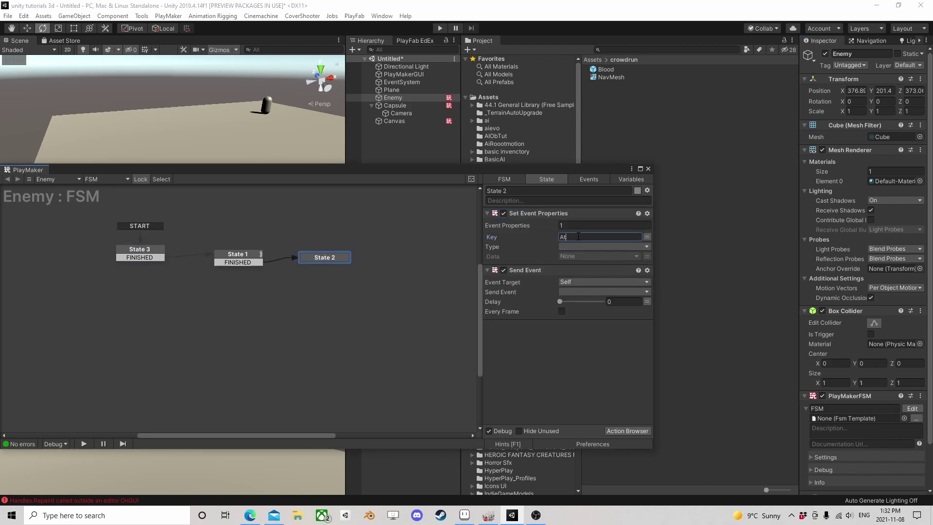
pyautogui.write('er')
pyautogui.click(569, 246)
pyautogui.click(592, 289)
pyautogui.click(646, 256)
pyautogui.click(599, 256)
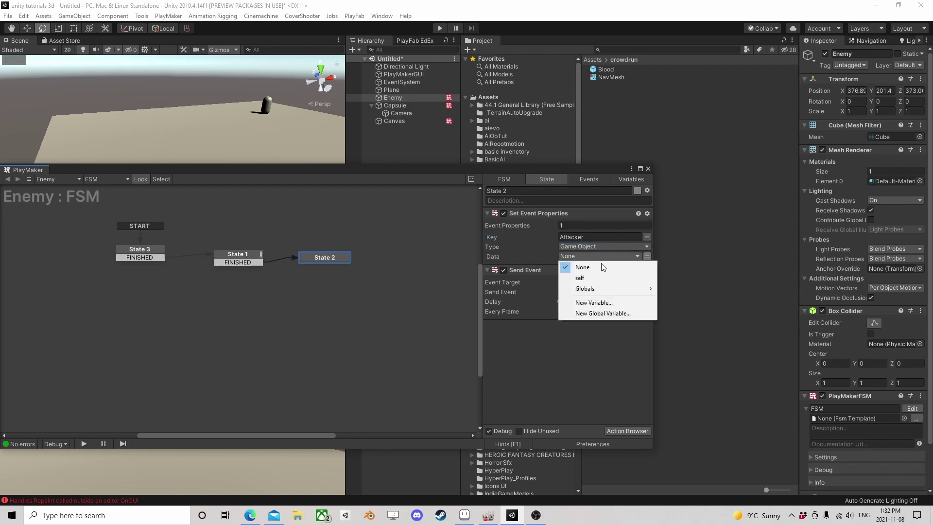
pyautogui.click(593, 278)
# Target State 2's Send Event at the Capsule's Health FSM using Game Object FSM, and choose the Damage event.
pyautogui.click(573, 291)
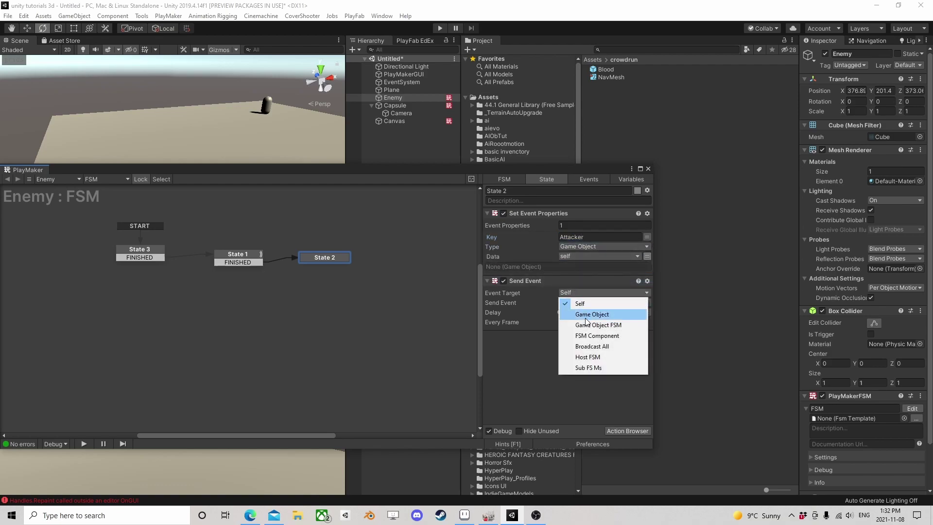
pyautogui.click(592, 325)
pyautogui.click(613, 303)
pyautogui.click(601, 323)
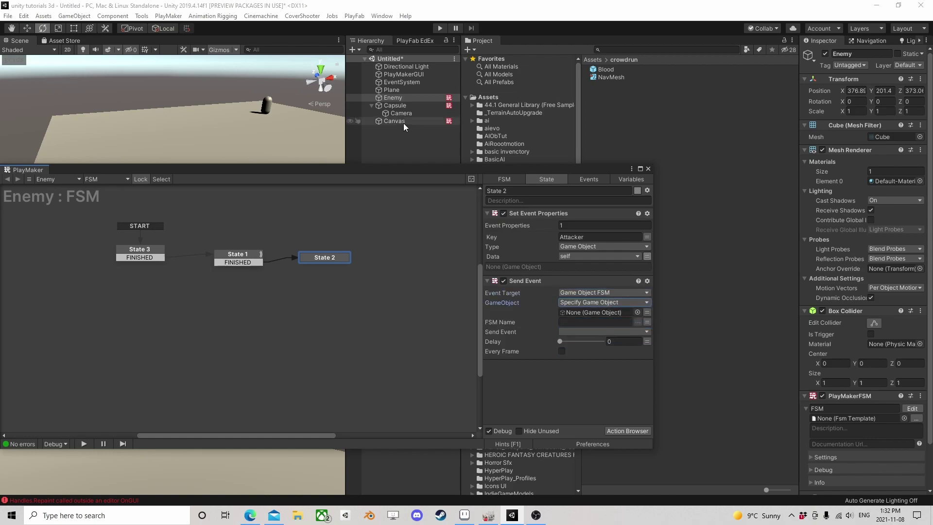
pyautogui.moveTo(400, 106); pyautogui.dragTo(594, 311)
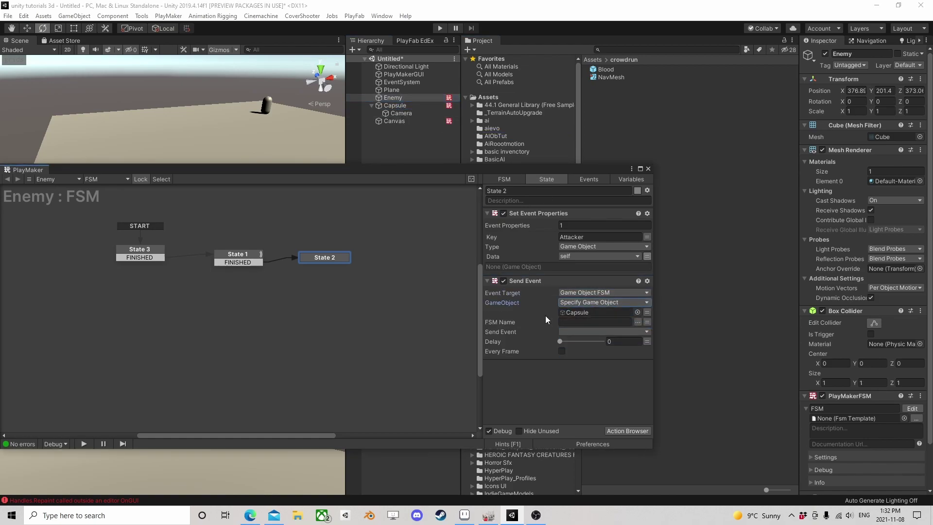
pyautogui.click(638, 322)
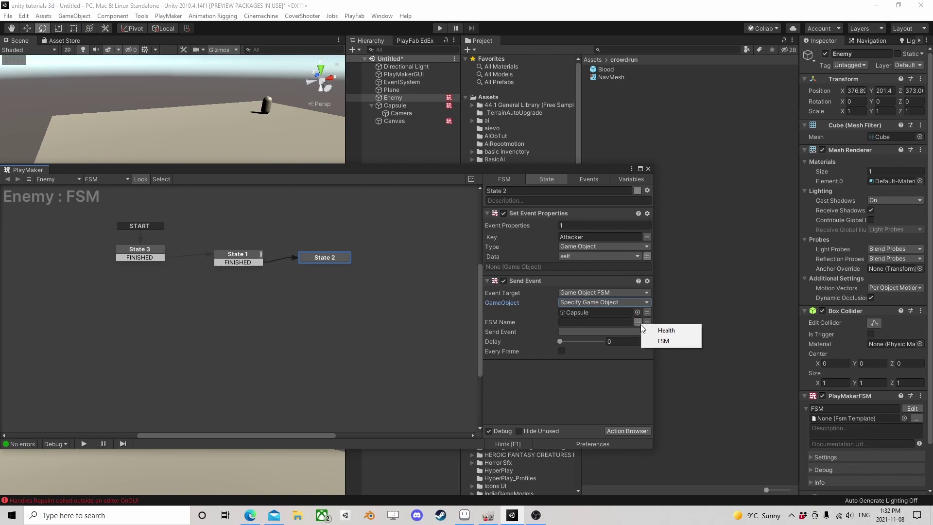
pyautogui.click(664, 331)
pyautogui.click(606, 333)
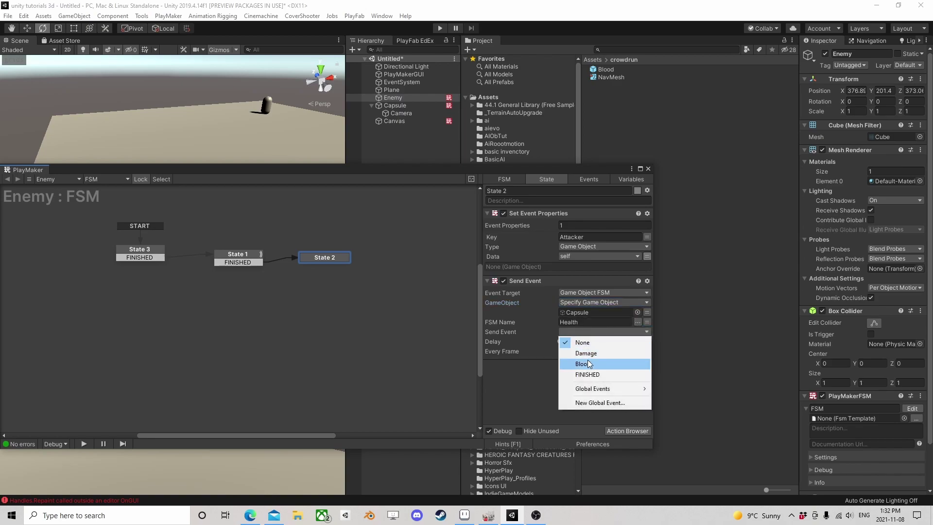
pyautogui.click(597, 353)
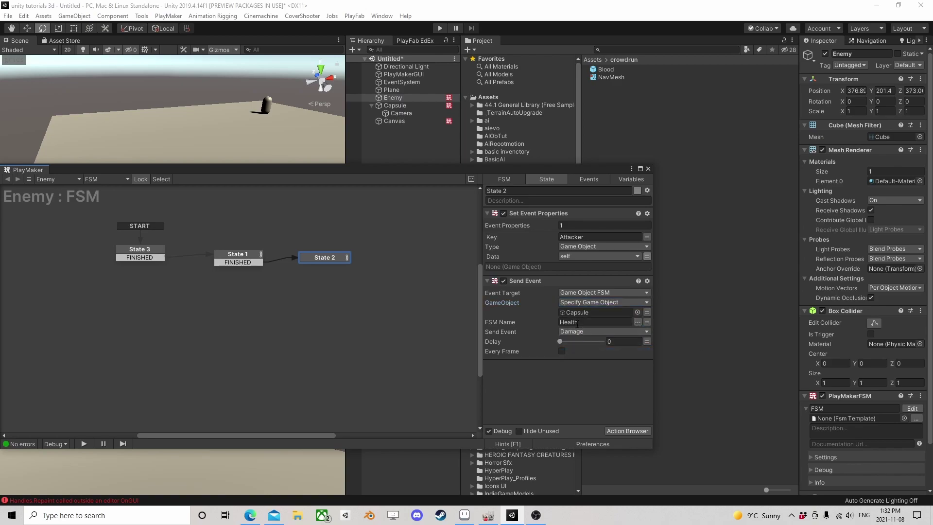
# Add a transition to State 2 that loops back to State 1, and close the PlayMaker editor.
pyautogui.keyDown('ctrl'); pyautogui.click(317, 259); pyautogui.keyUp('ctrl')
pyautogui.moveTo(319, 266); pyautogui.dragTo(222, 256)
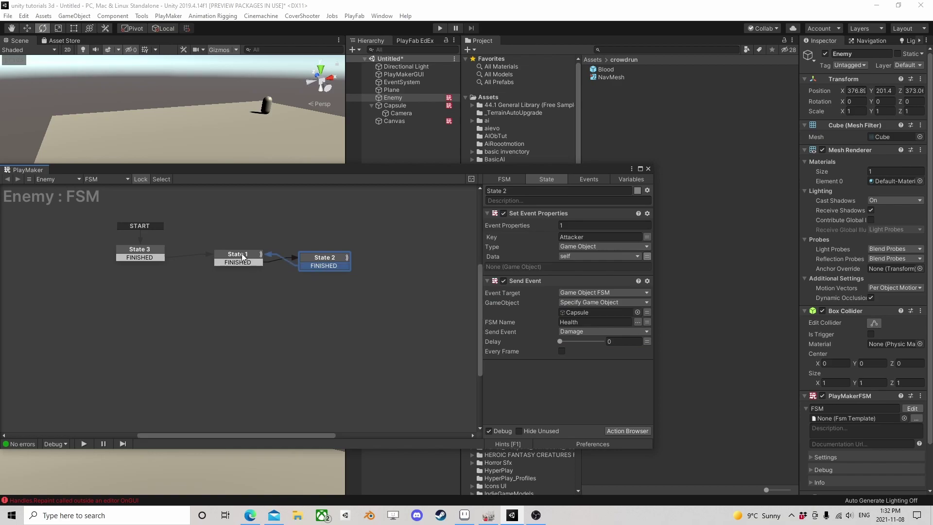
pyautogui.click(241, 255)
pyautogui.click(647, 169)
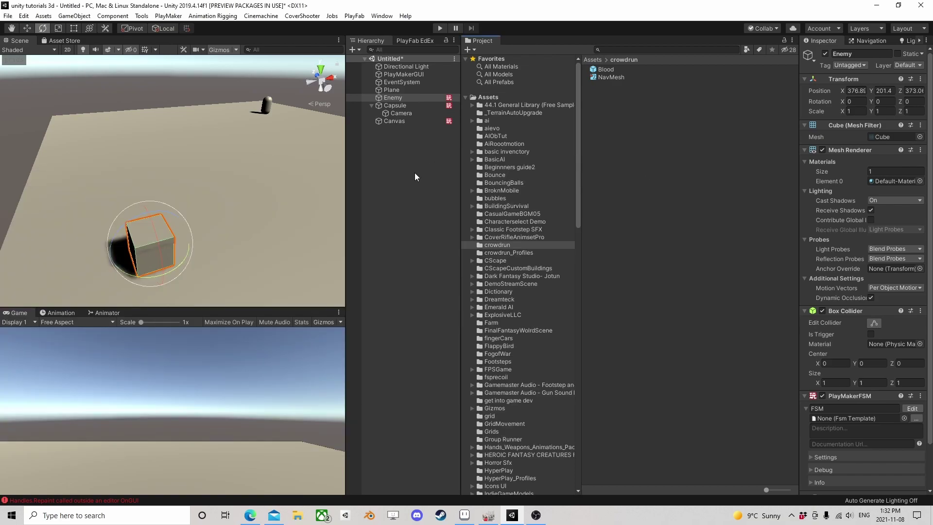
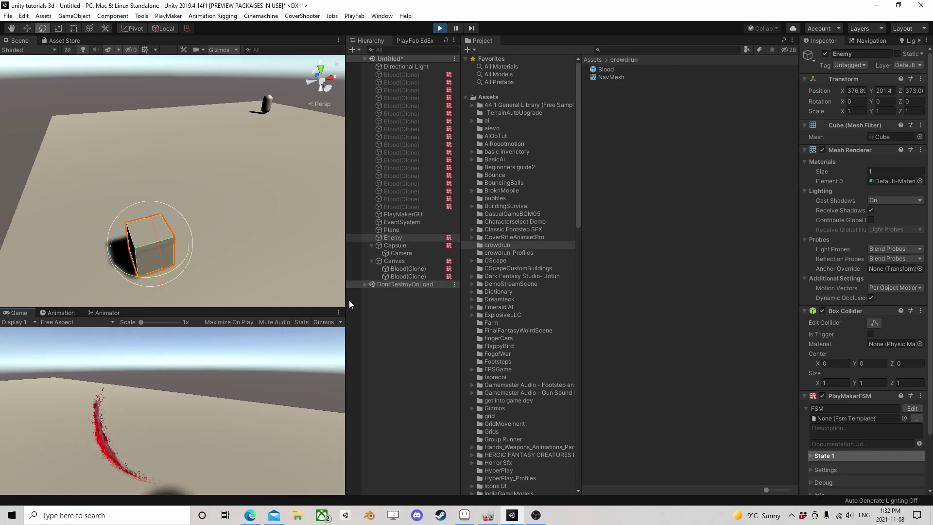
# Play-test the damage indicator in a maximized Game view with Maximize On Play enabled, moving the player around, and exit play mode.
pyautogui.press('w')
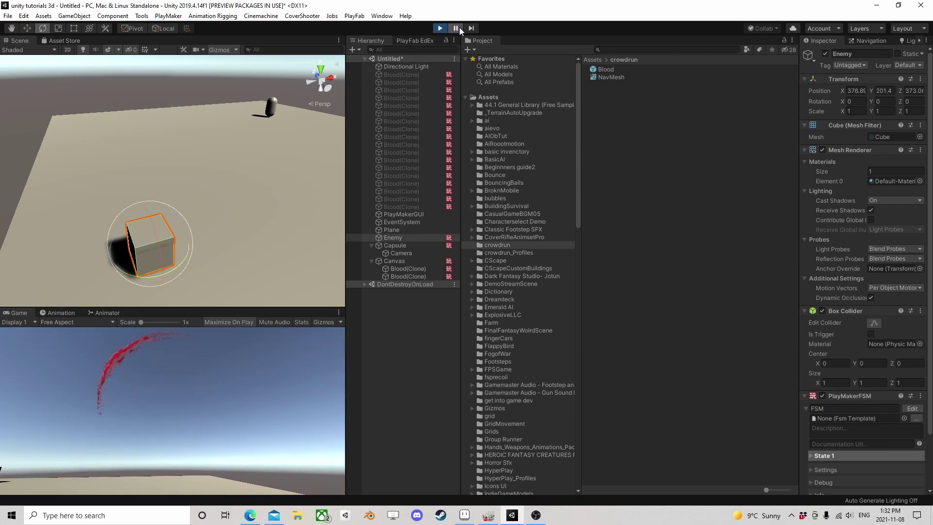
pyautogui.hotkey('shift', 'space')
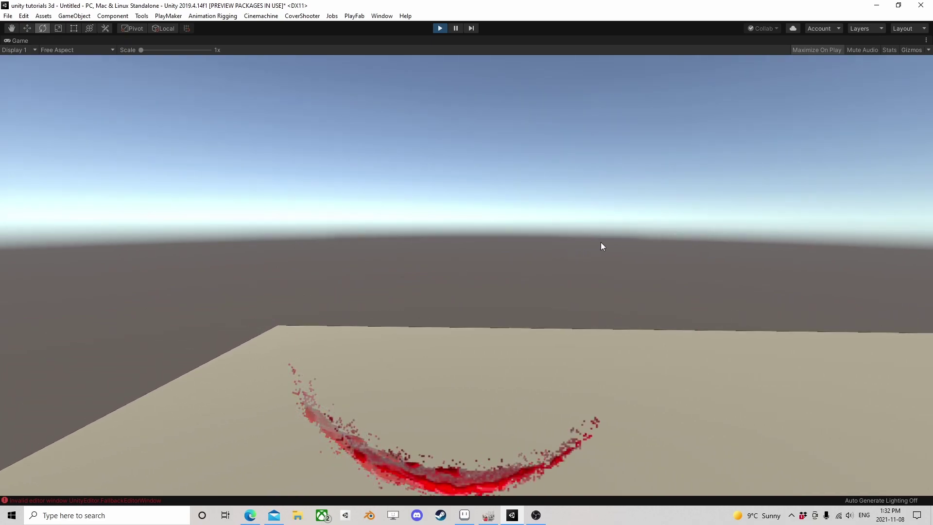
pyautogui.press('w')
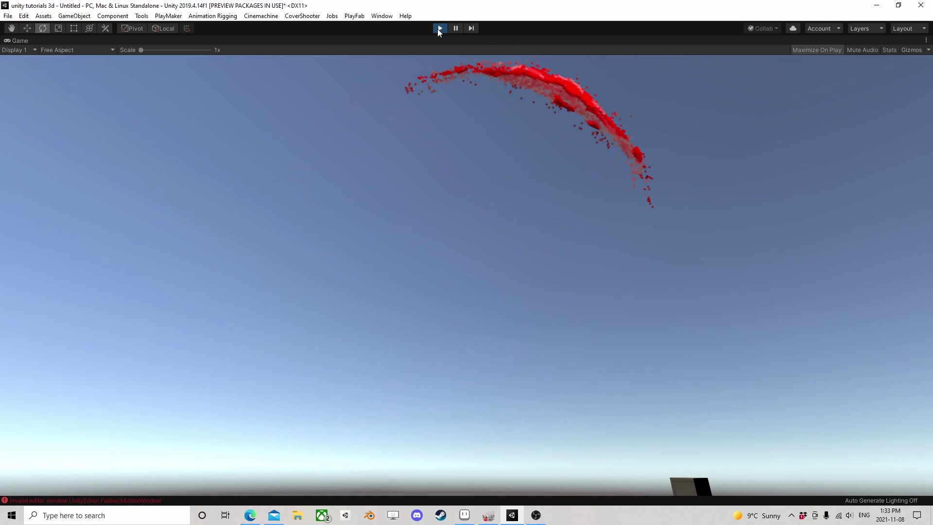
pyautogui.click(440, 28)
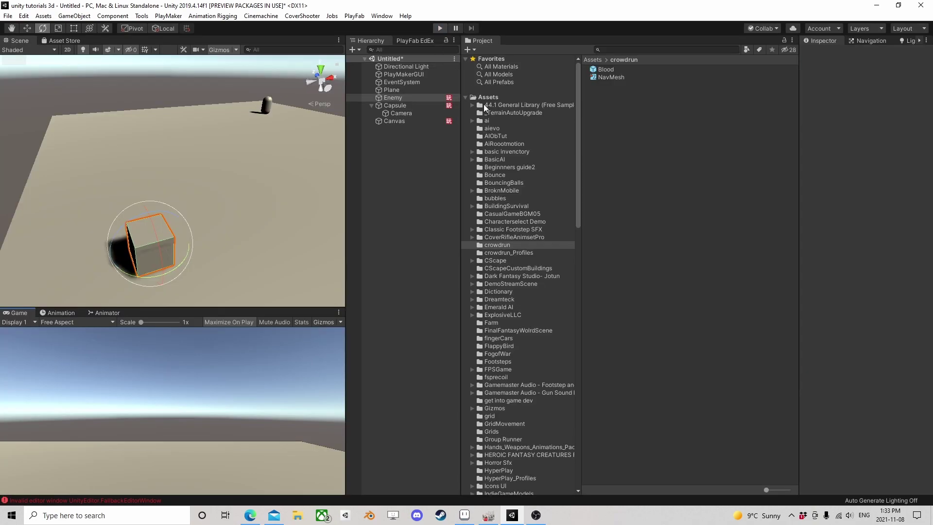
# Review the Set Event Properties and Send Event actions in State 2 of the Capsule's Health FSM, and close the PlayMaker editor.
pyautogui.click(404, 96)
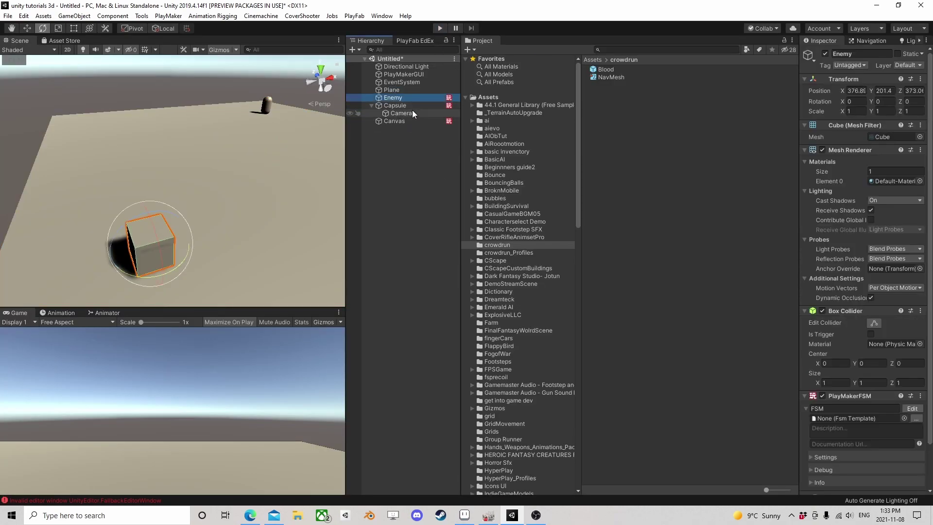
pyautogui.click(416, 106)
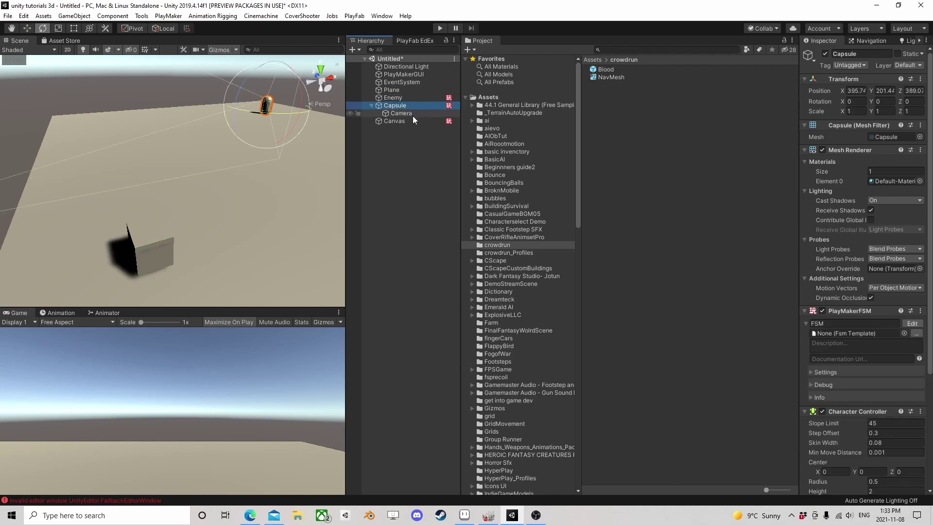
pyautogui.click(912, 323)
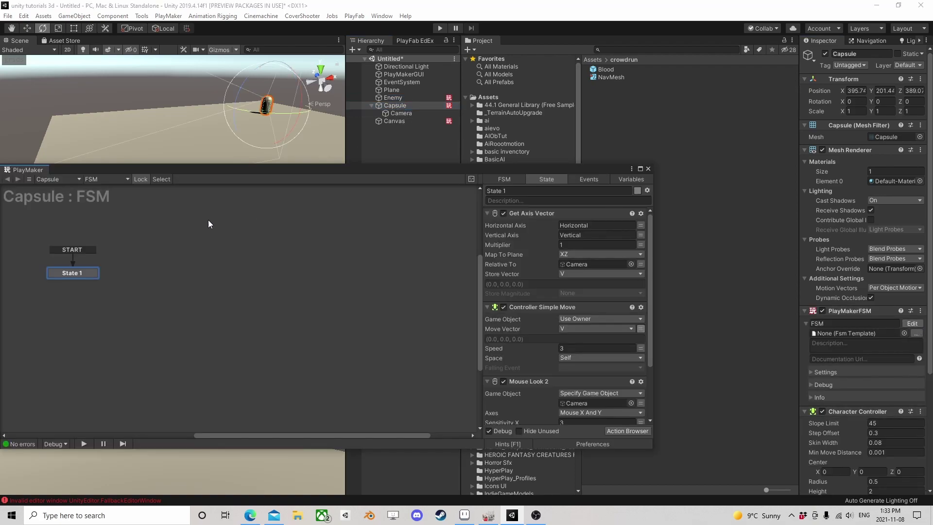
pyautogui.scroll(-5, 877, 358)
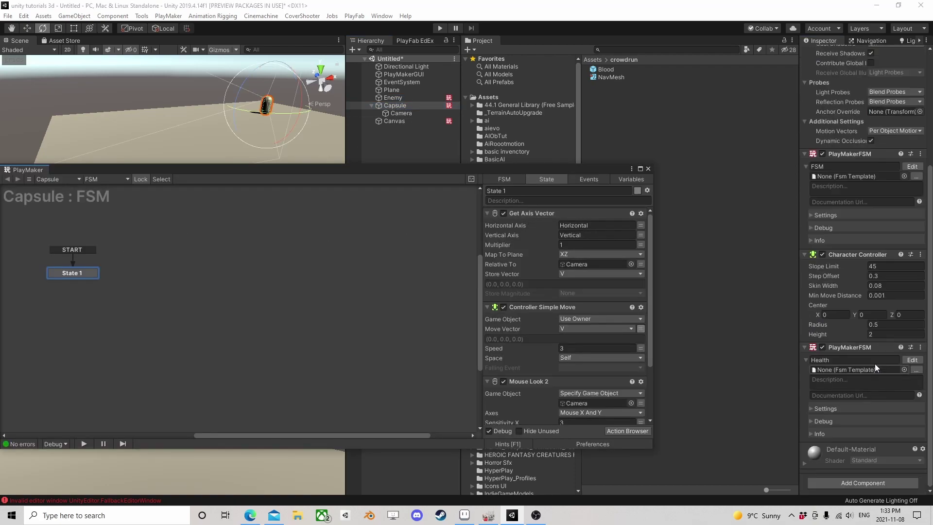
pyautogui.click(914, 361)
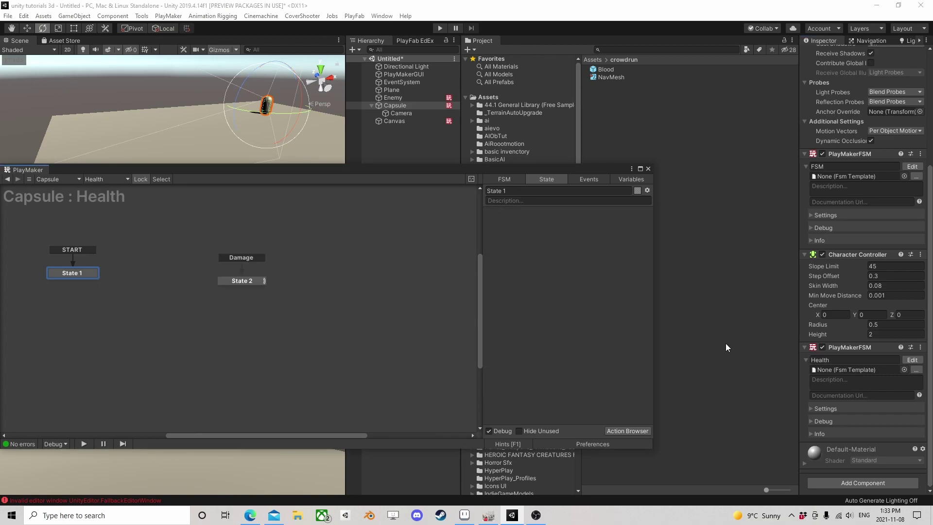
pyautogui.click(254, 282)
pyautogui.scroll(-1, 591, 241)
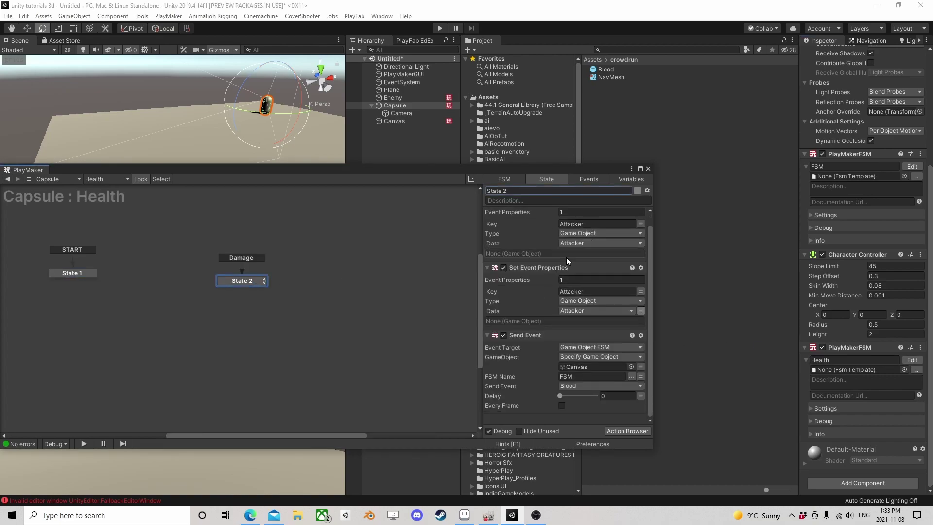
pyautogui.click(648, 168)
# Review State 2 of the Canvas FSM, examining its Get Event Properties, Pooler Spawn and Set Parent actions.
pyautogui.click(398, 121)
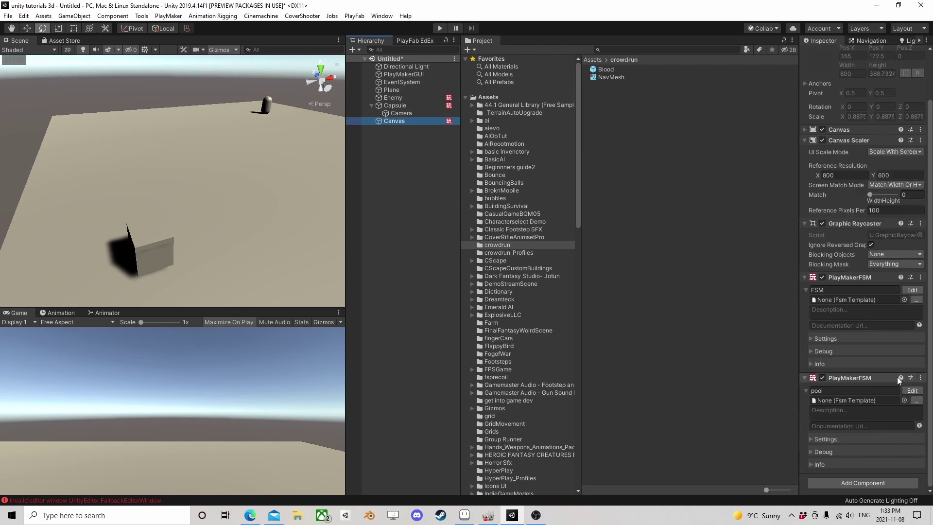
pyautogui.click(912, 290)
pyautogui.click(213, 280)
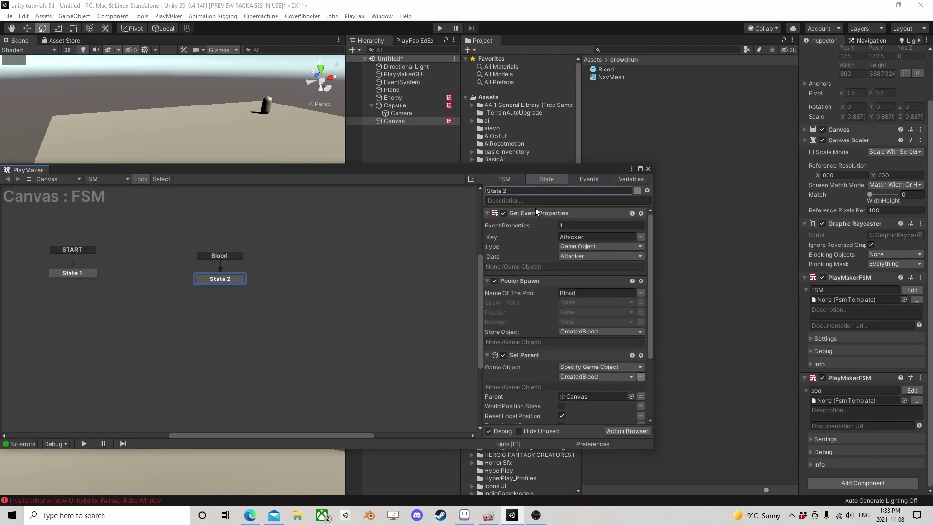
pyautogui.moveTo(577, 173); pyautogui.dragTo(162, 81)
pyautogui.click(116, 188)
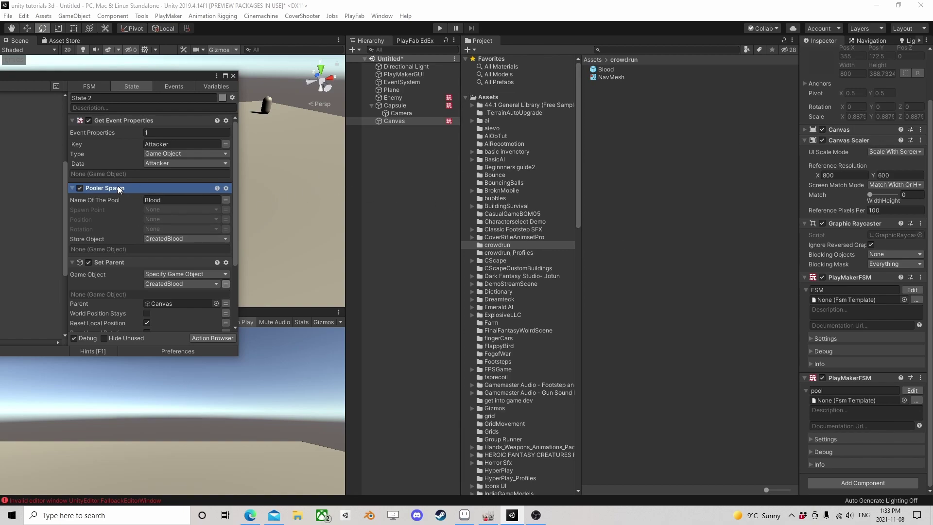
pyautogui.click(119, 121)
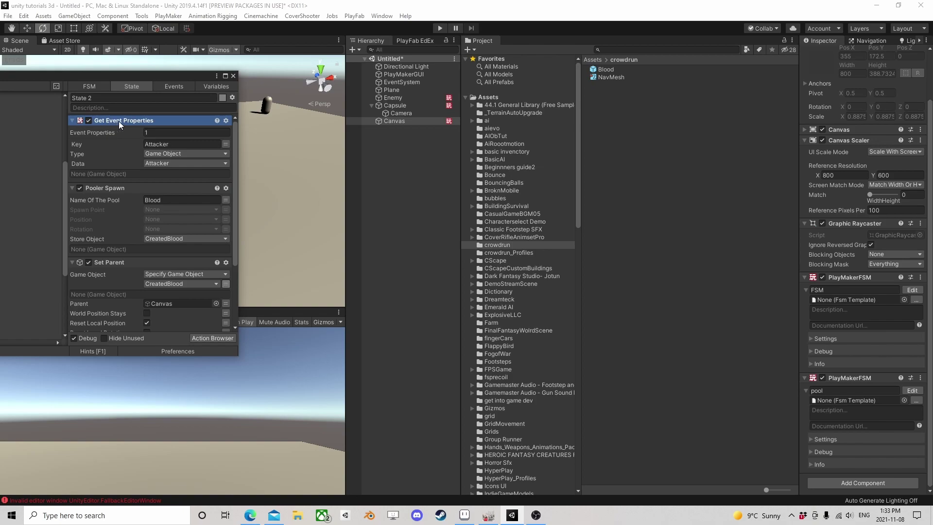
pyautogui.scroll(-3, 131, 215)
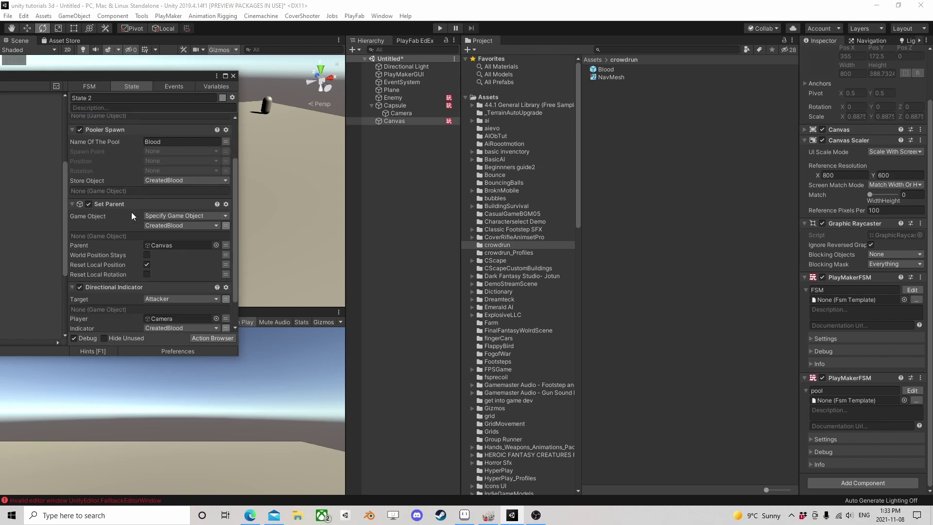
pyautogui.scroll(-2, 117, 234)
# Check the Directional Indicator action's target, player, indicator and offset against the Camera and Canvas objects, and close the PlayMaker editor.
pyautogui.click(397, 113)
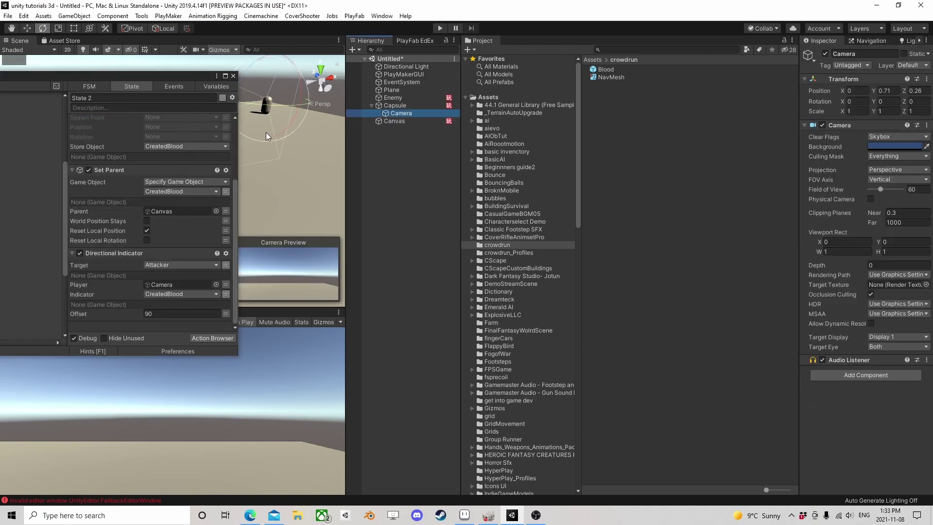
pyautogui.click(401, 122)
pyautogui.click(392, 121)
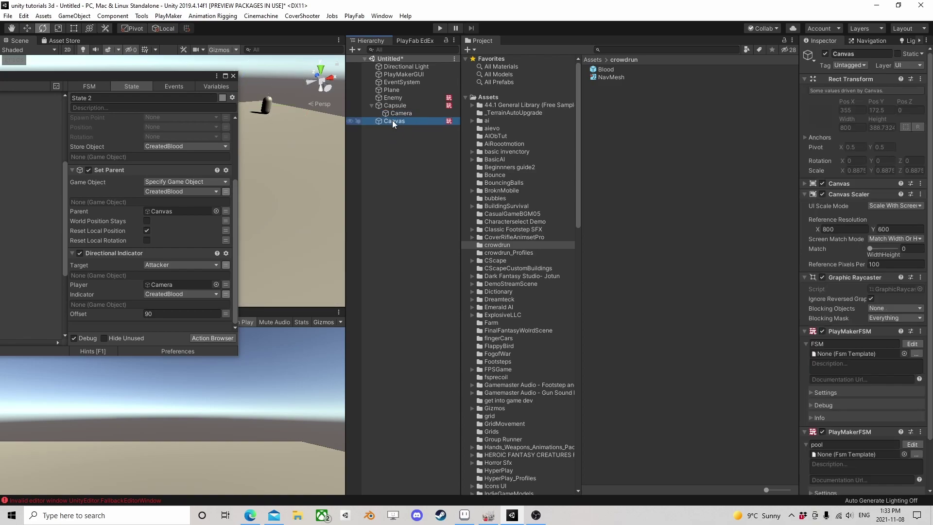
pyautogui.click(112, 255)
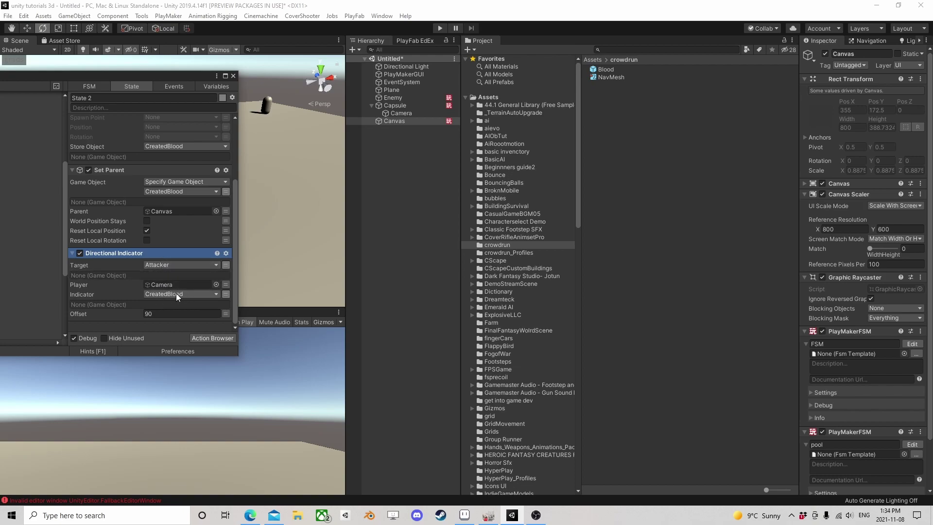
pyautogui.click(148, 314)
pyautogui.click(233, 76)
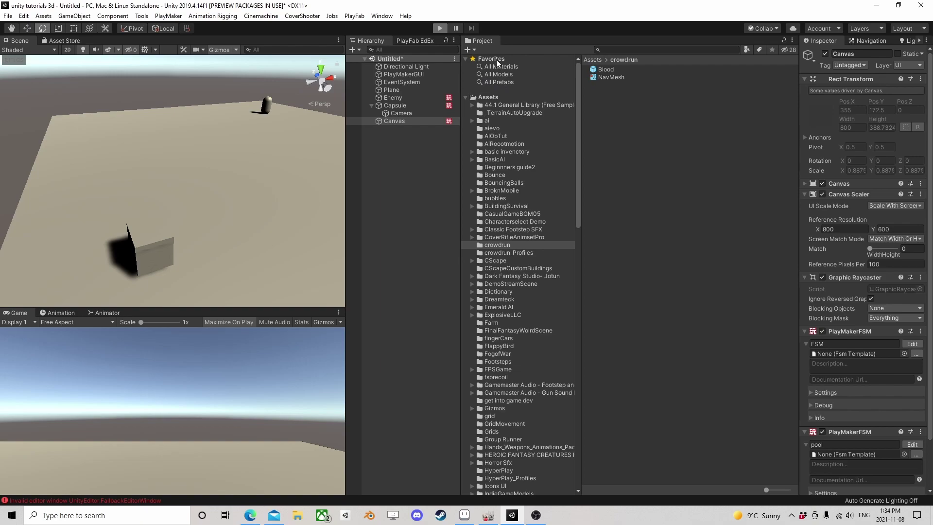
# Run the scene again in play mode to test the directional damage indicator.
pyautogui.hotkey('ctrl', 'p')
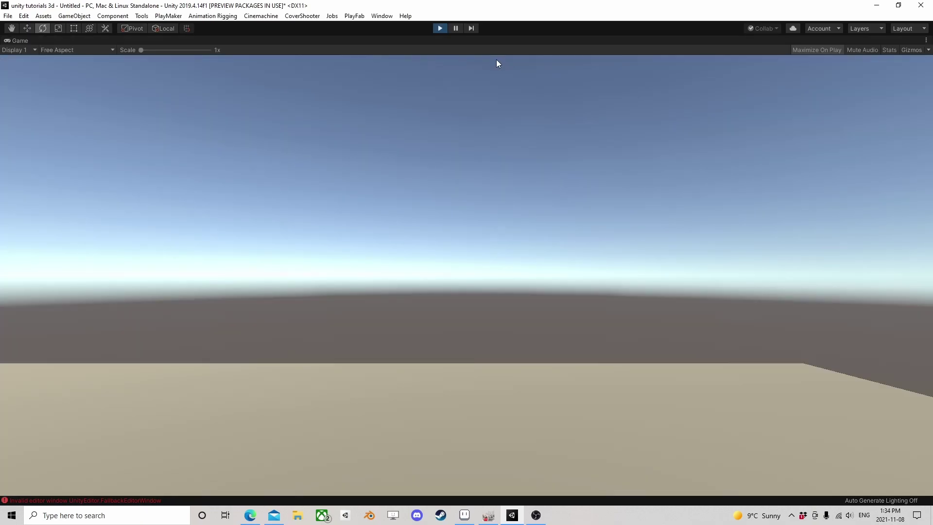